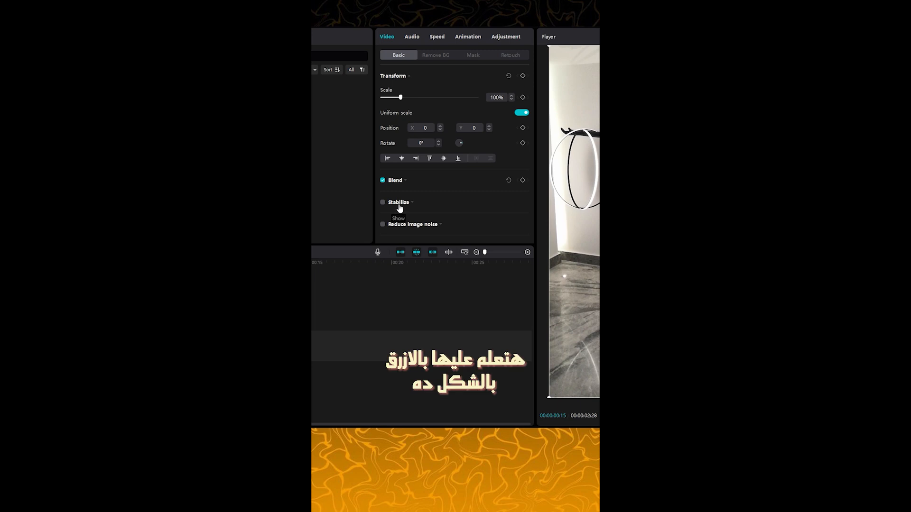
# Enable Stabilize on the clip, set its level to Most stable, and play the preview.
pyautogui.click(396, 204)
pyautogui.scroll(-1, 405, 201)
pyautogui.click(382, 174)
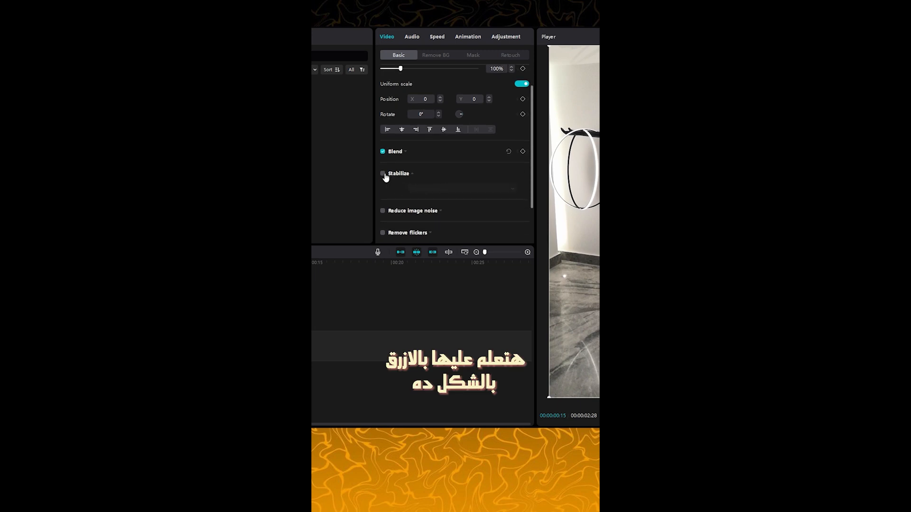
pyautogui.click(447, 190)
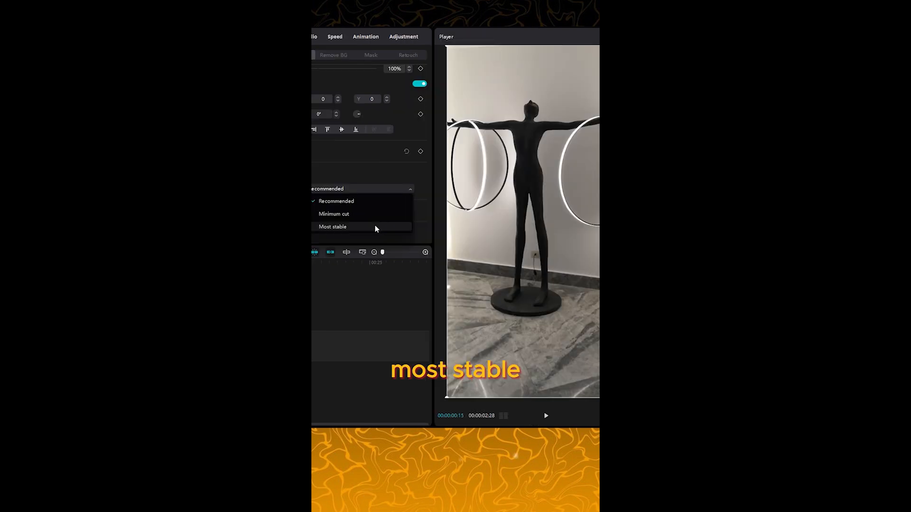
pyautogui.click(376, 229)
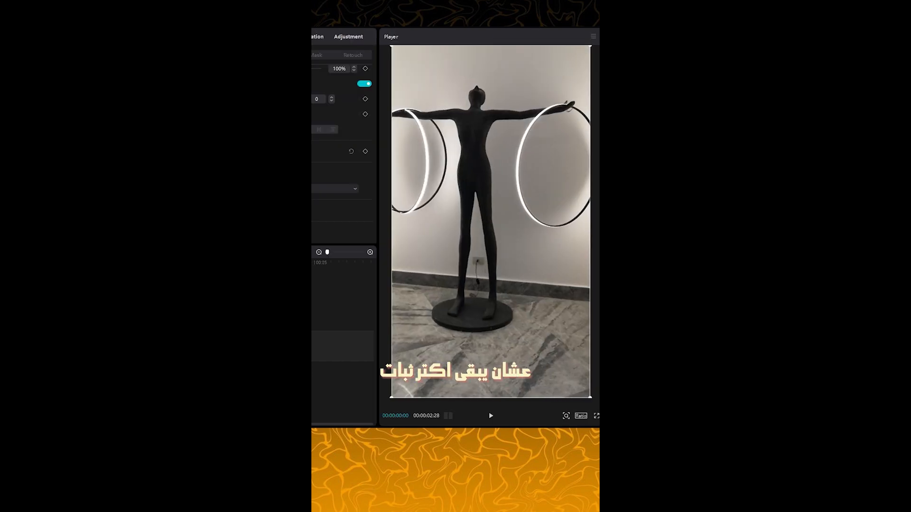
pyautogui.click(490, 414)
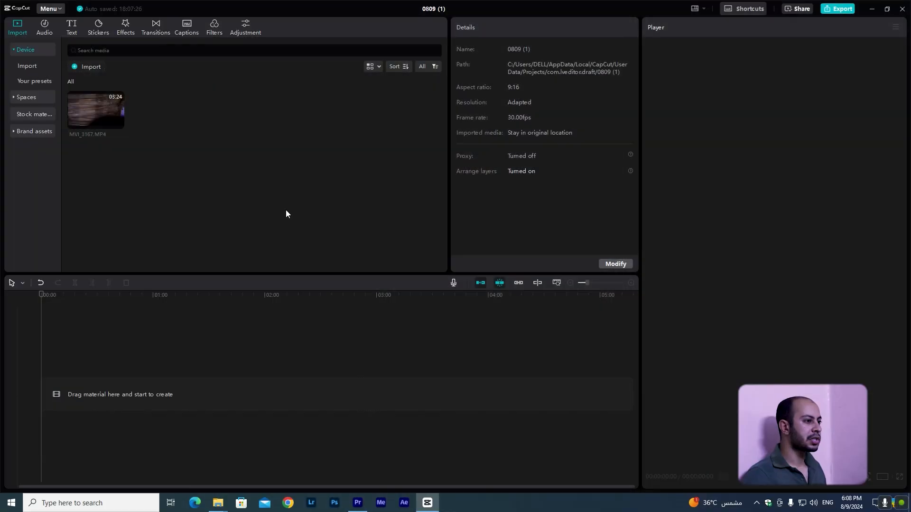
# Review the project settings' aspect ratio, resolution and frame rate options and save the settings.
pyautogui.click(611, 265)
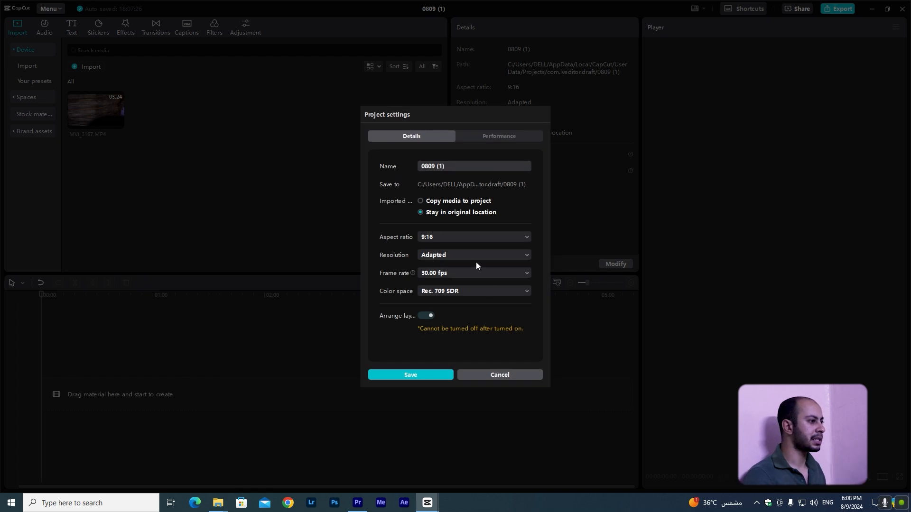
pyautogui.click(472, 236)
pyautogui.click(472, 236)
pyautogui.click(472, 236)
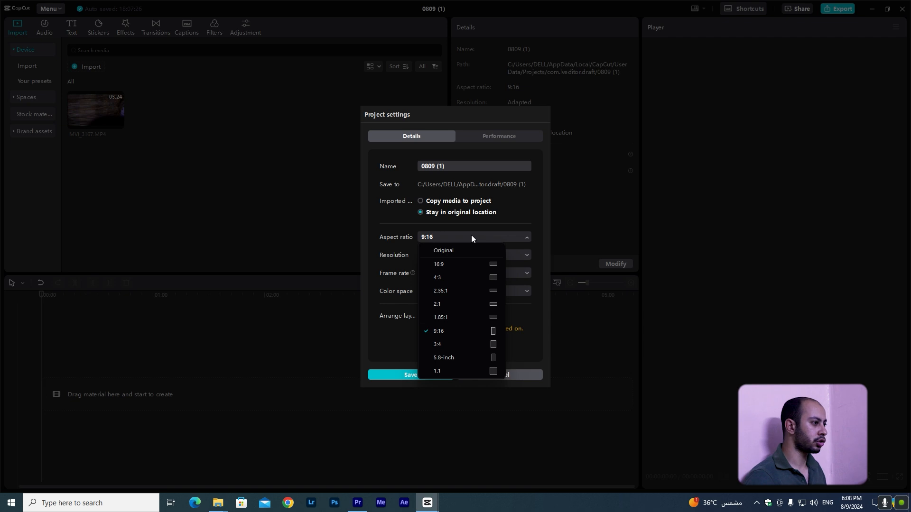
pyautogui.click(471, 236)
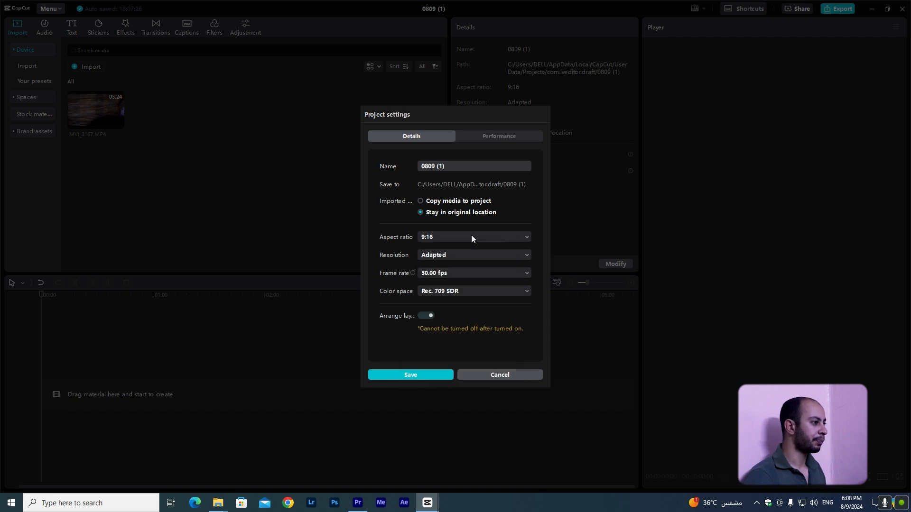
pyautogui.click(463, 255)
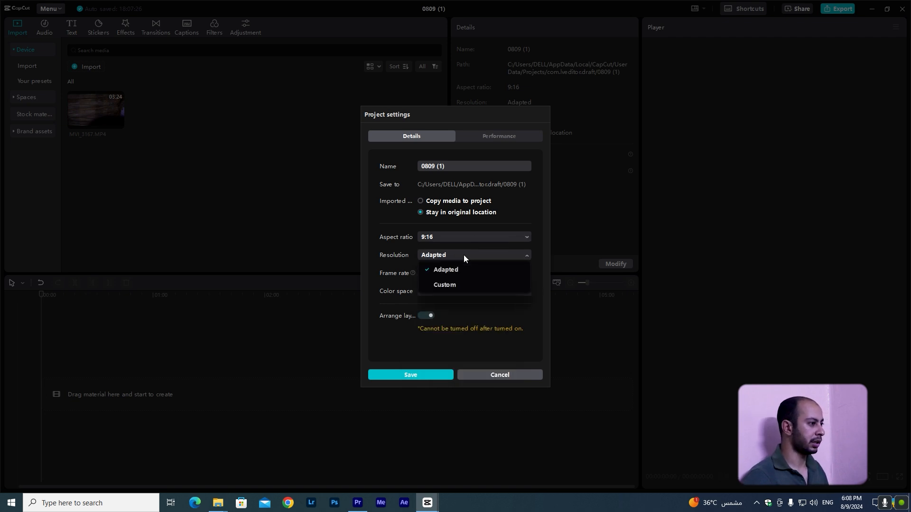
pyautogui.click(463, 254)
pyautogui.click(467, 275)
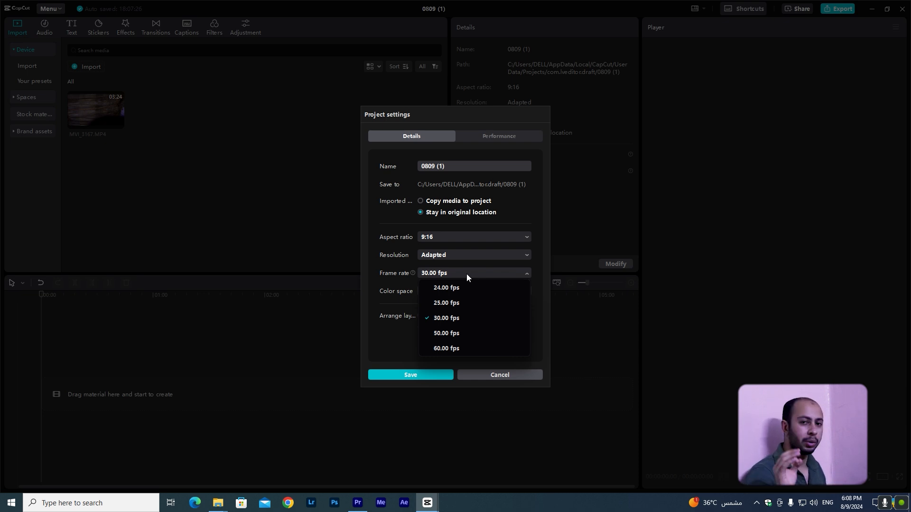
pyautogui.click(467, 276)
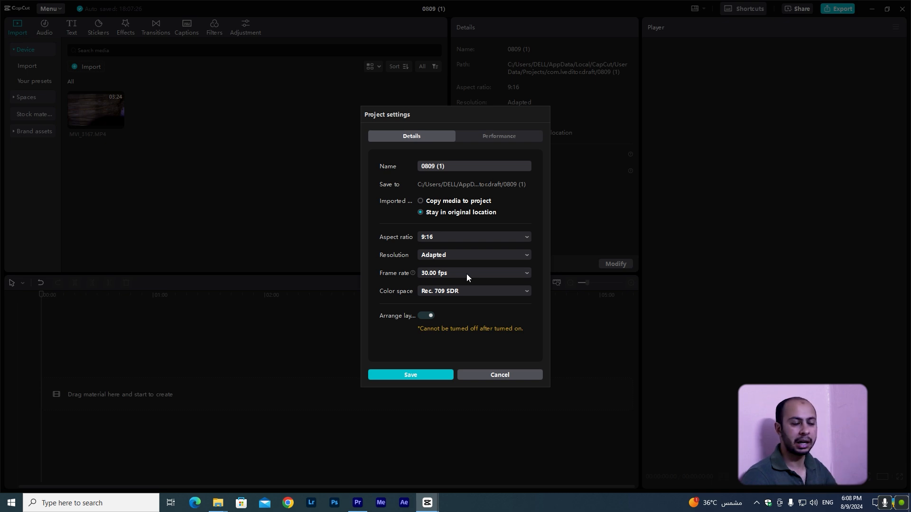
pyautogui.click(428, 375)
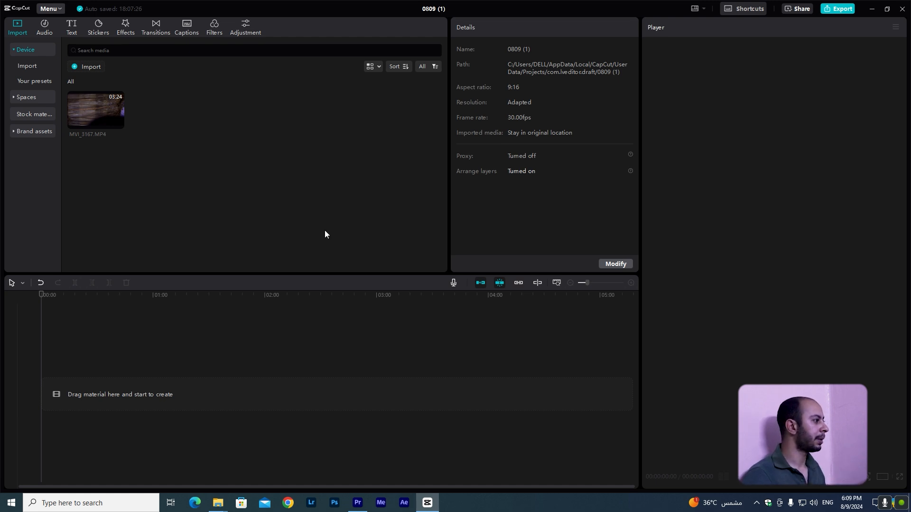
# Add MVI_3167.MP4 to the timeline and set its rotation to 90°.
pyautogui.moveTo(105, 108); pyautogui.dragTo(107, 386)
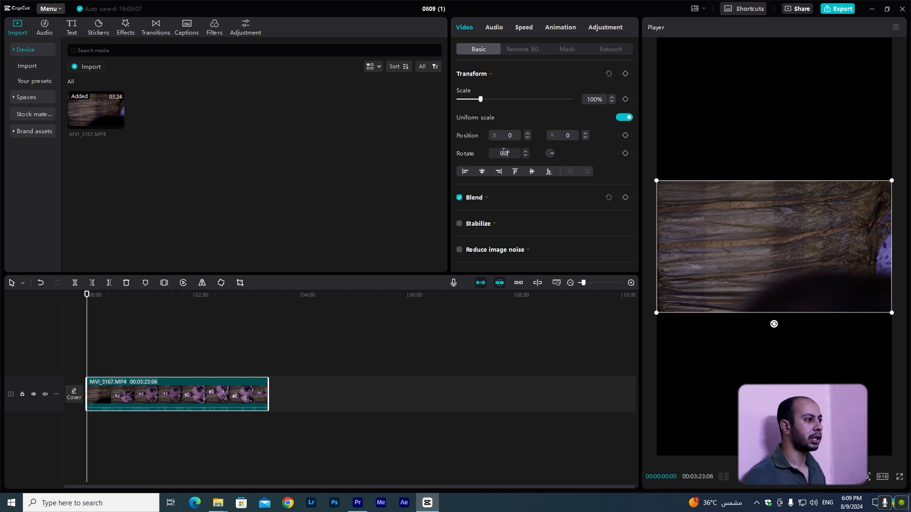
pyautogui.write('90')
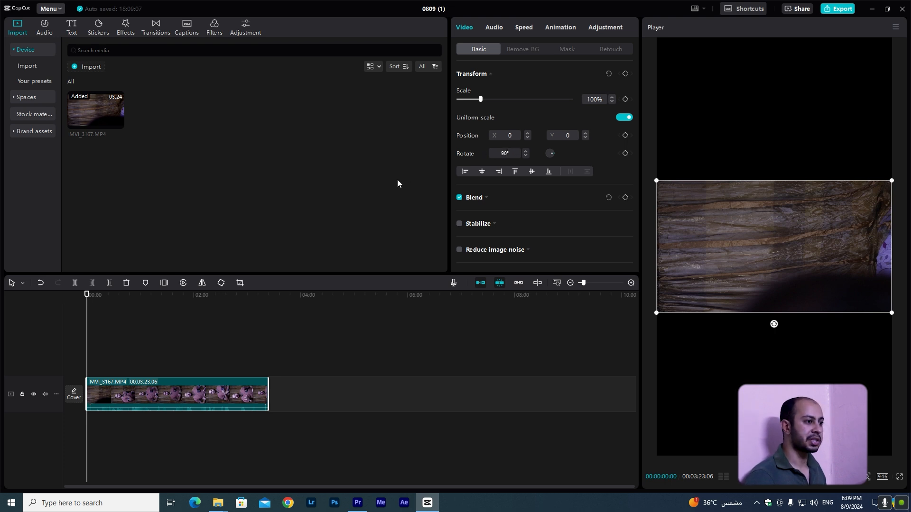
pyautogui.press('Return')
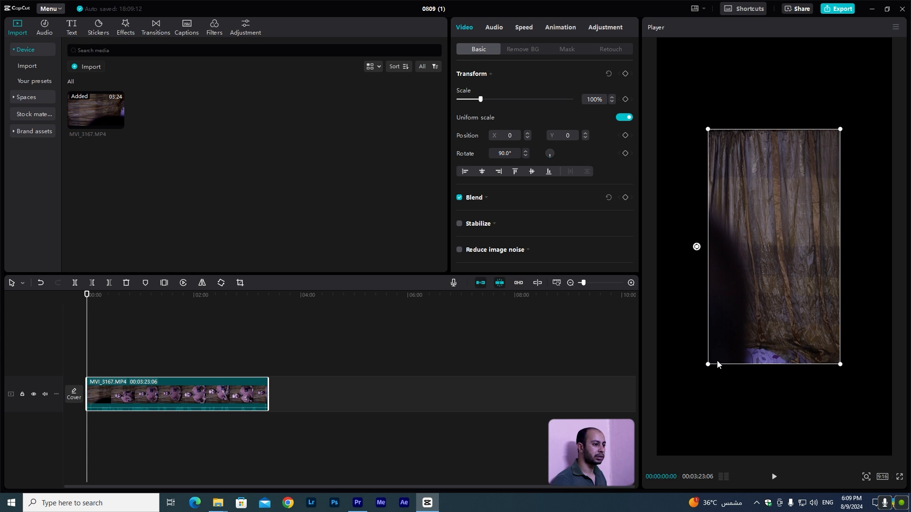
# Scale the clip up to about 203% so it fills the vertical frame and preview the footage.
pyautogui.moveTo(709, 363); pyautogui.dragTo(646, 511)
pyautogui.moveTo(95, 294); pyautogui.dragTo(165, 304)
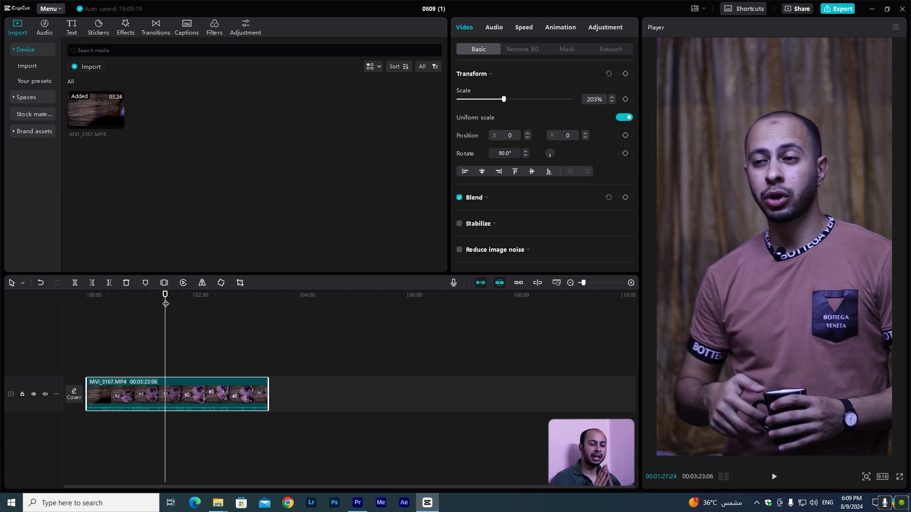
pyautogui.moveTo(165, 303); pyautogui.dragTo(176, 304)
pyautogui.scroll(1, 191, 404)
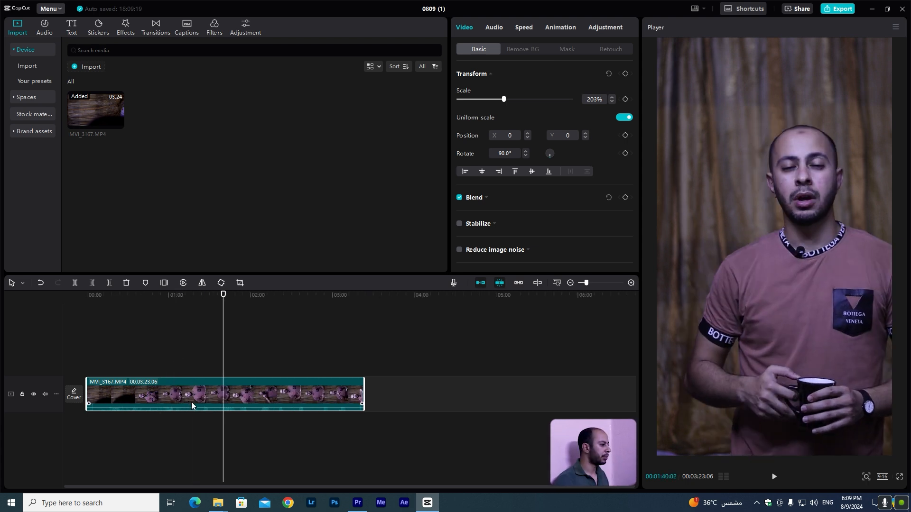
pyautogui.scroll(2, 192, 405)
pyautogui.press('space')
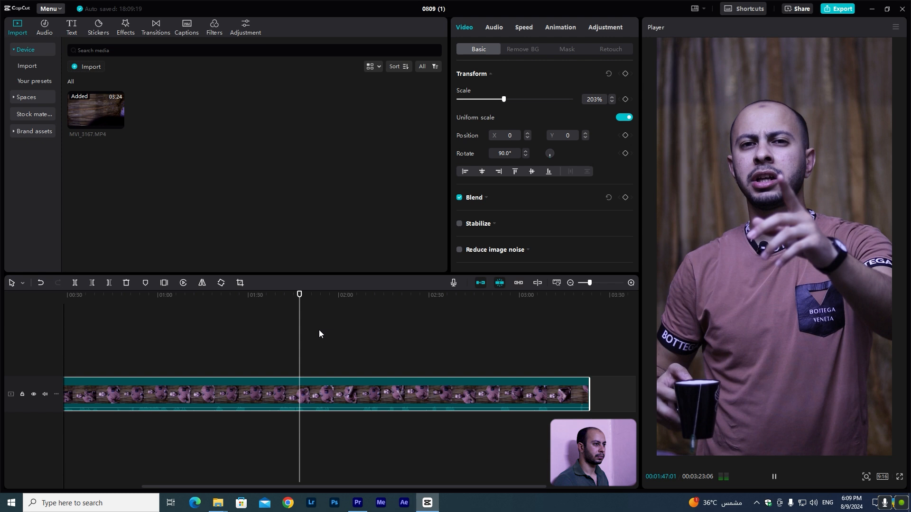
pyautogui.press('space')
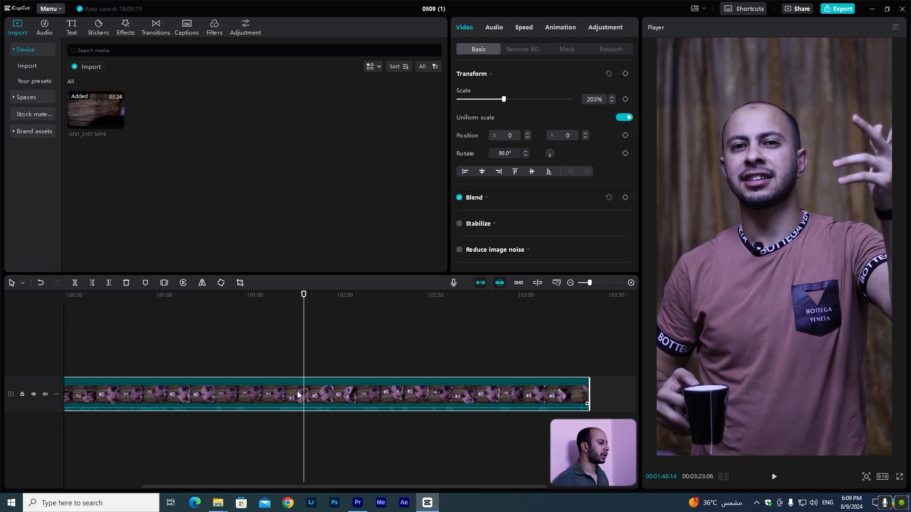
# Trim away everything before about 1:40 from the start of the clip.
pyautogui.moveTo(274, 294); pyautogui.dragTo(279, 302)
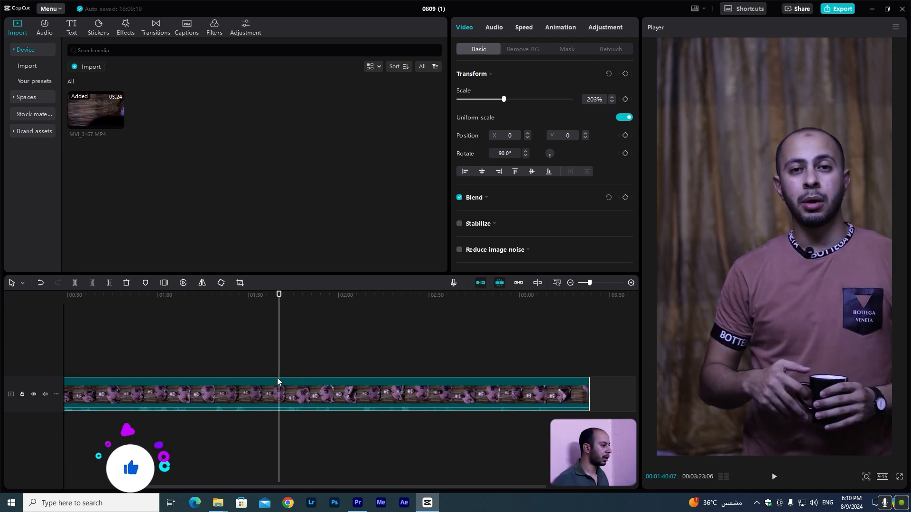
pyautogui.press('q')
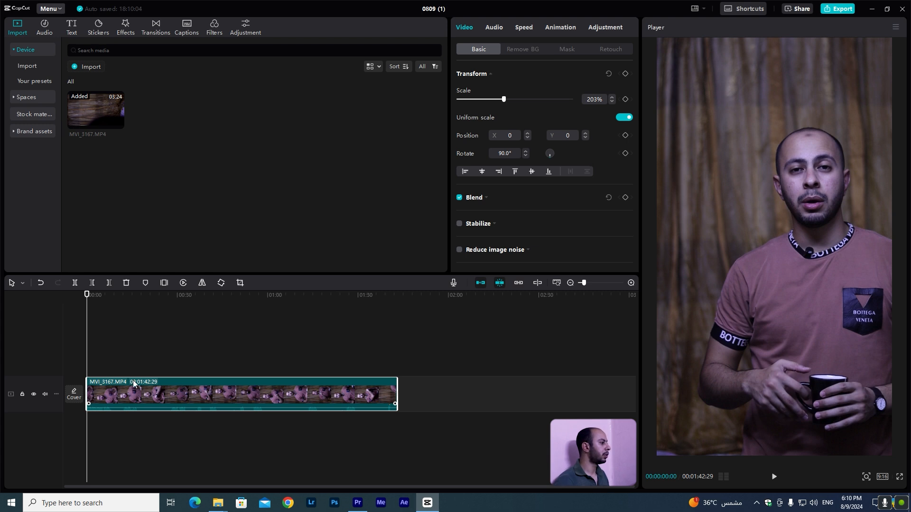
# Split the clip at about 8 seconds.
pyautogui.moveTo(88, 295); pyautogui.dragTo(112, 300)
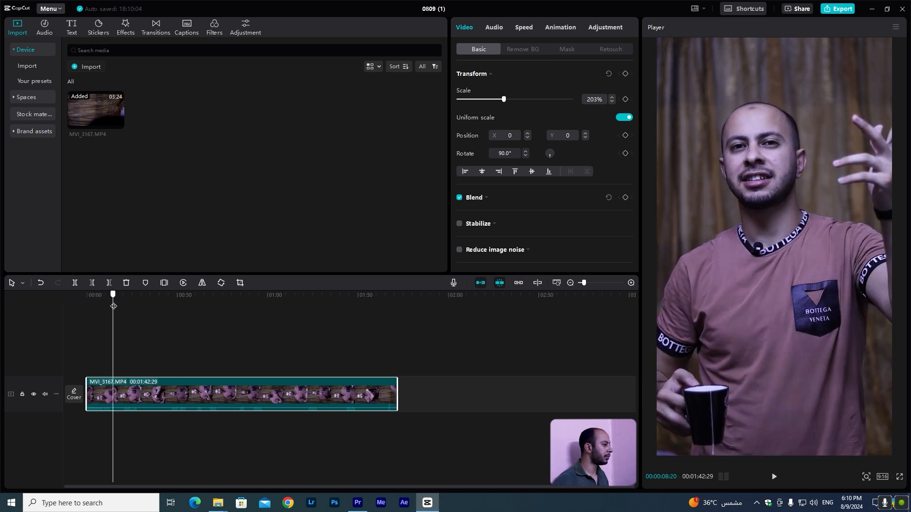
pyautogui.scroll(3, 134, 409)
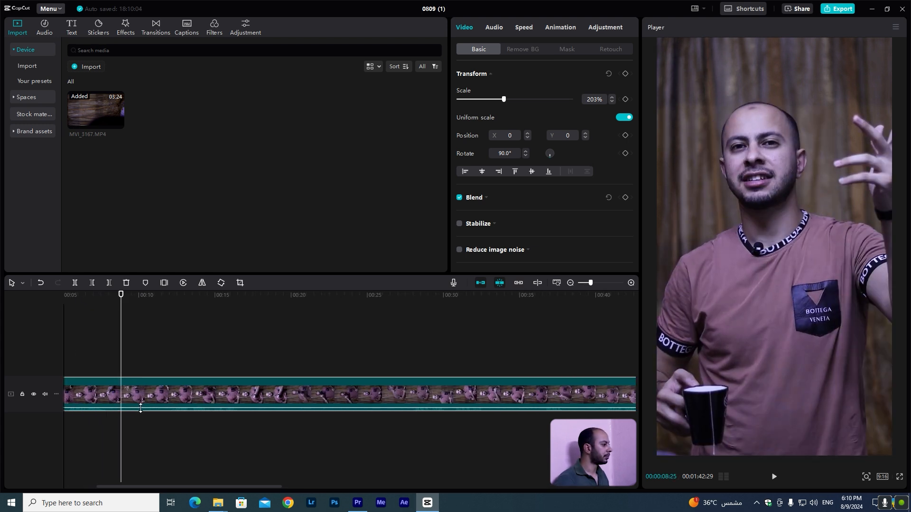
pyautogui.hscroll(-3, 140, 408)
pyautogui.click(229, 396)
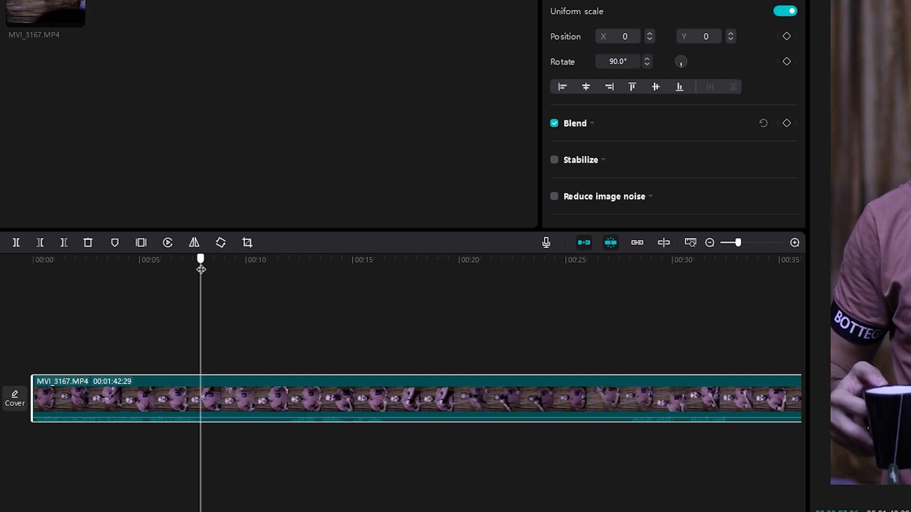
pyautogui.hotkey('ctrl', 'b')
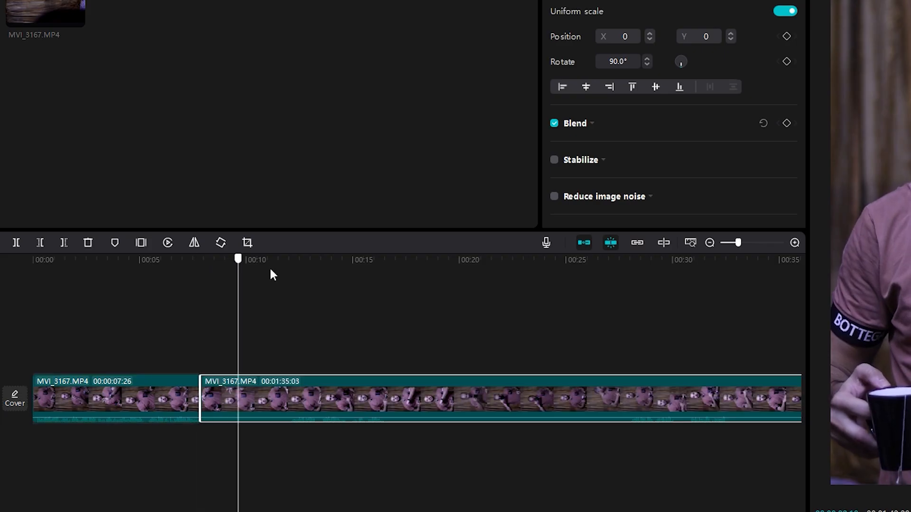
# Trim the beginning of the second segment up to the playhead.
pyautogui.moveTo(270, 270); pyautogui.dragTo(290, 277)
pyautogui.press('q')
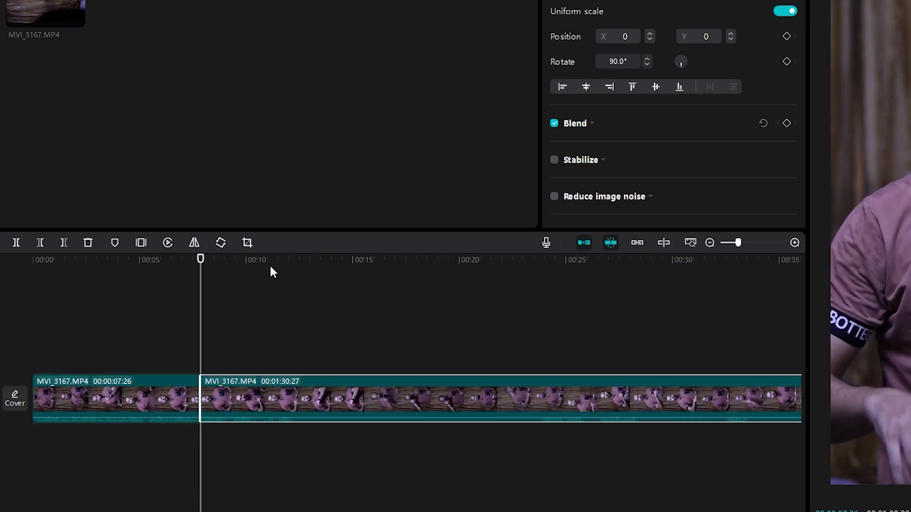
# Play the second segment and split it at about 12 seconds.
pyautogui.press('space')
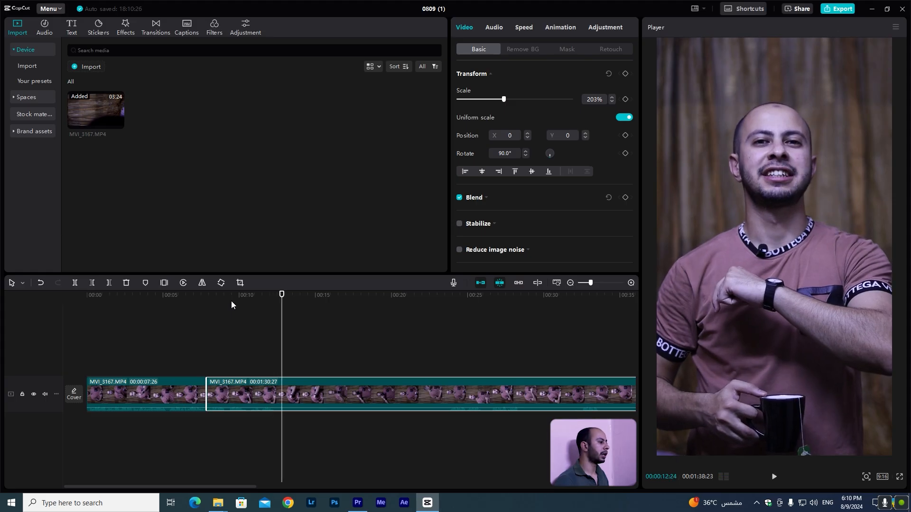
pyautogui.hotkey('ctrl', 'b')
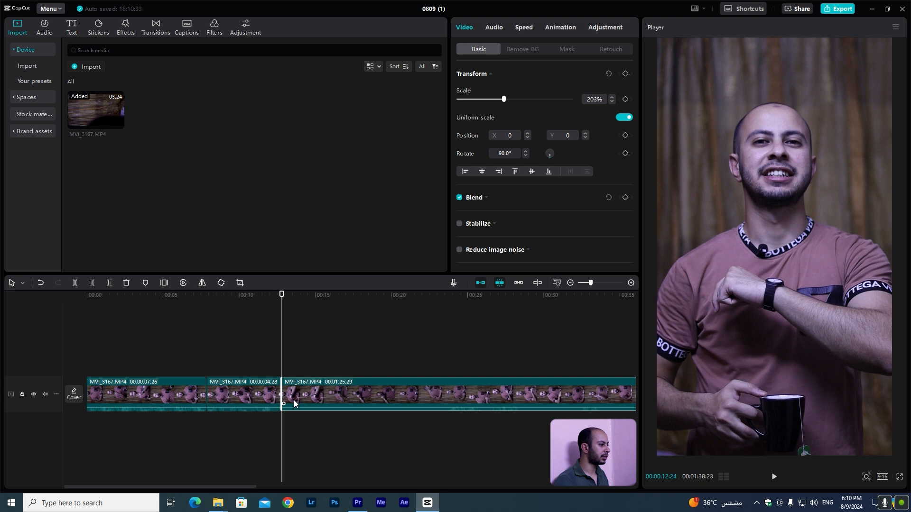
# Trim away the beginning of the third segment up to about 23 seconds.
pyautogui.keyDown('ctrl'); pyautogui.scroll(-3, 294, 401); pyautogui.keyUp('ctrl')
pyautogui.moveTo(325, 295); pyautogui.dragTo(361, 307)
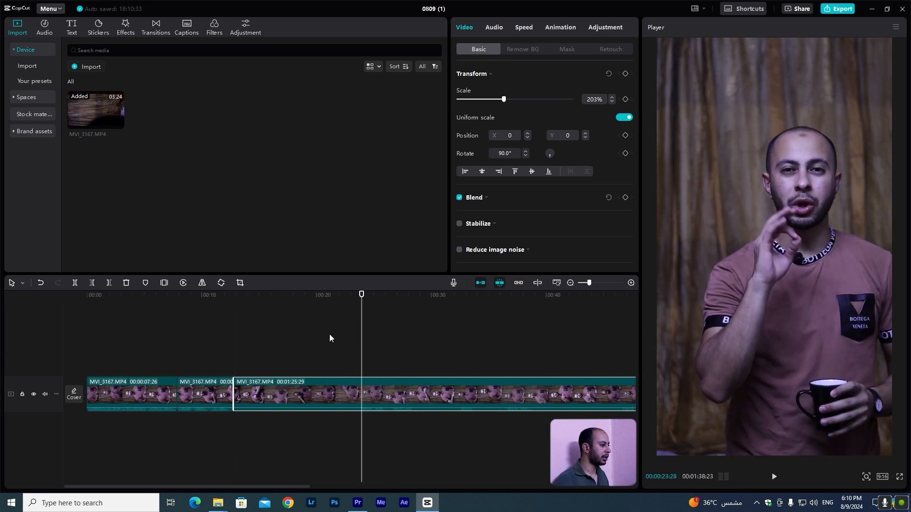
pyautogui.press('q')
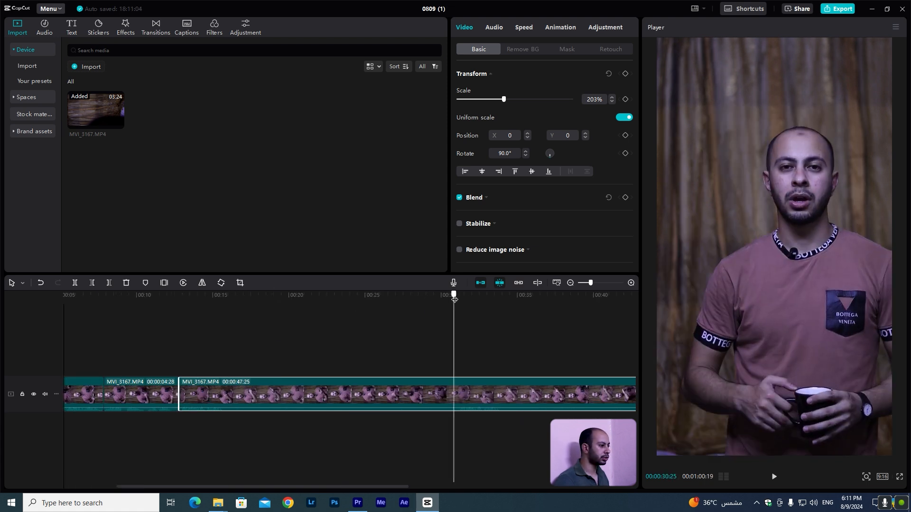
# Trim the third segment's start again and split it at the paused playback position.
pyautogui.moveTo(455, 300); pyautogui.dragTo(459, 299)
pyautogui.press('q')
pyautogui.press('space')
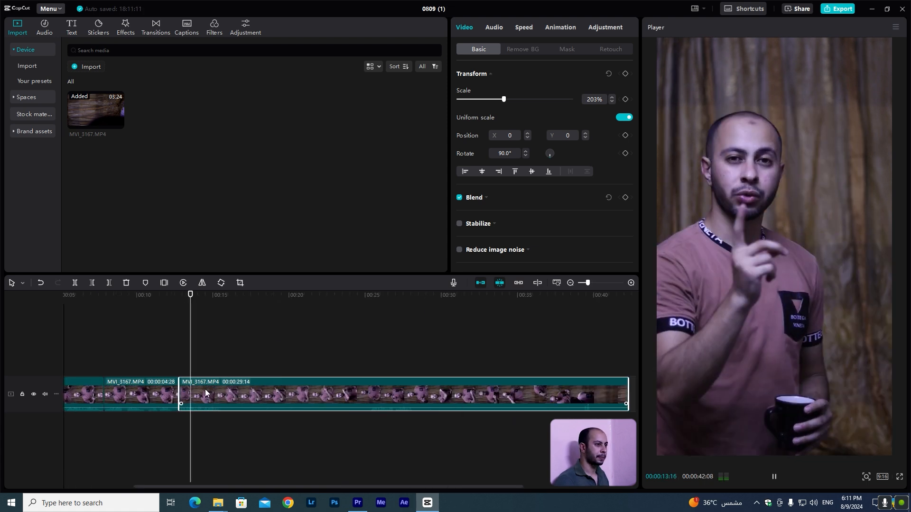
pyautogui.press('space')
pyautogui.hotkey('ctrl', 'b')
# Trim away the part before the playhead from the following segment.
pyautogui.click(371, 301)
pyautogui.press('space')
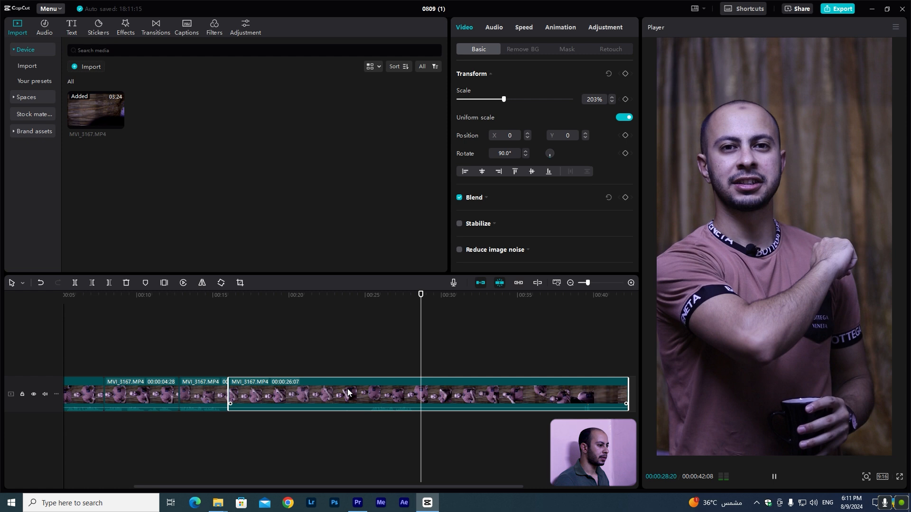
pyautogui.press('space')
pyautogui.click(369, 301)
pyautogui.press('q')
# Delete the short unwanted segment and trim the end of the last clip at about 15 seconds.
pyautogui.click(214, 393)
pyautogui.press('Delete')
pyautogui.moveTo(262, 295); pyautogui.dragTo(251, 295)
pyautogui.press('w')
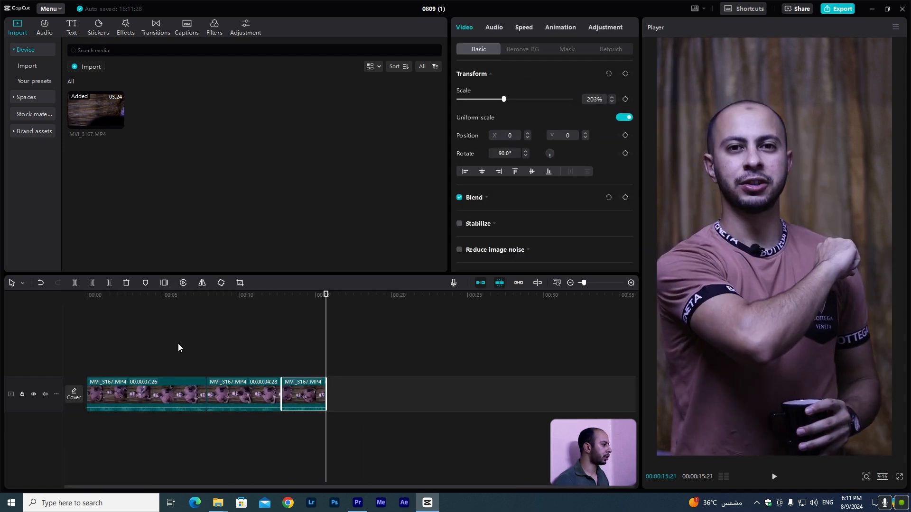
# Play the edited sequence from the beginning.
pyautogui.click(71, 295)
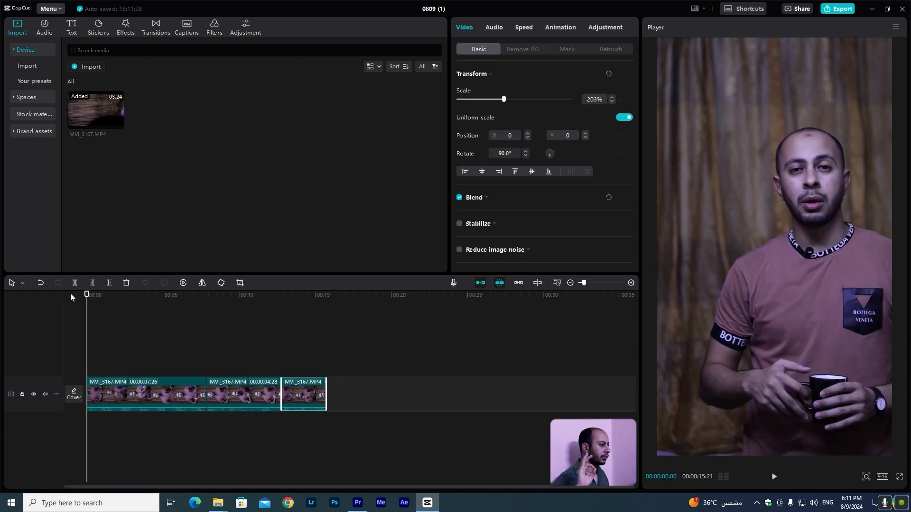
pyautogui.press('space')
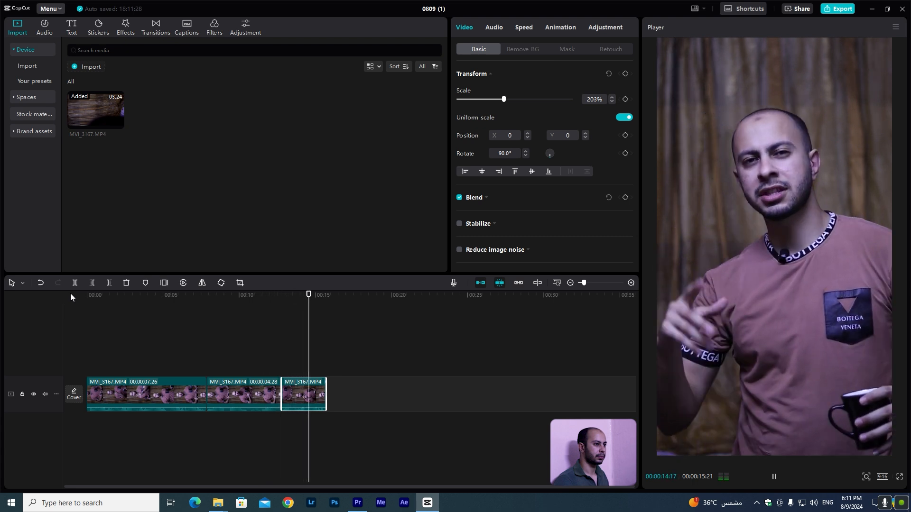
pyautogui.press('space')
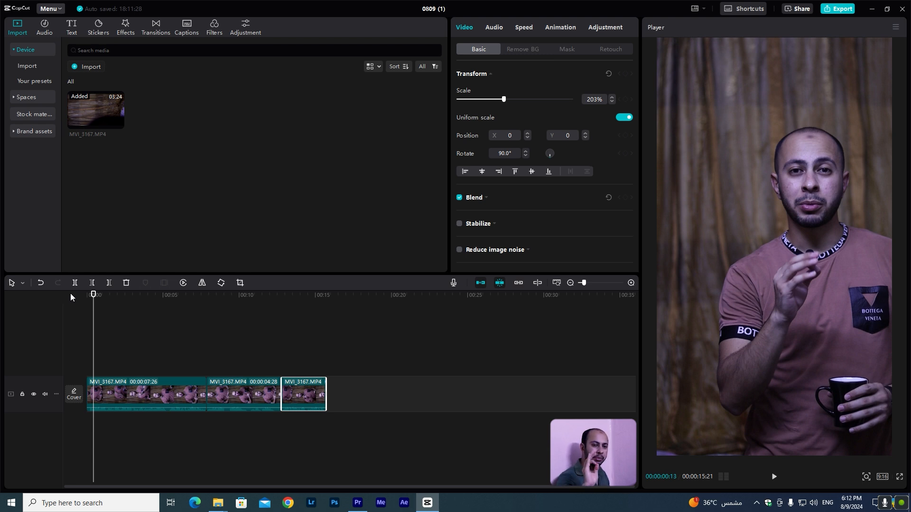
# Split the first segment at 5 seconds and trim a few frames off the start of the following part.
pyautogui.press('space')
pyautogui.scroll(3, 100, 397)
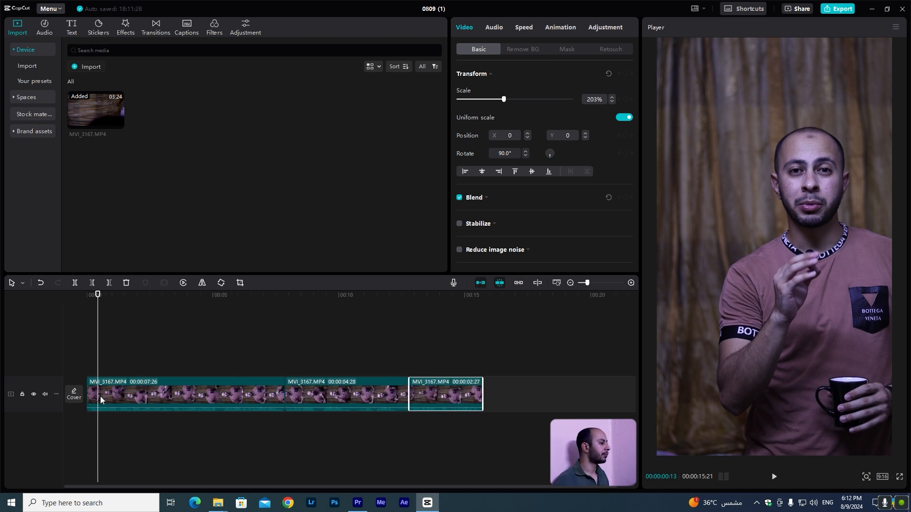
pyautogui.hotkey('ctrl', 'b')
pyautogui.press('Right')
pyautogui.press('Right')
pyautogui.press('Right')
pyautogui.press('Right')
pyautogui.press('Right')
pyautogui.press('Right')
pyautogui.press('Right')
pyautogui.press('Right')
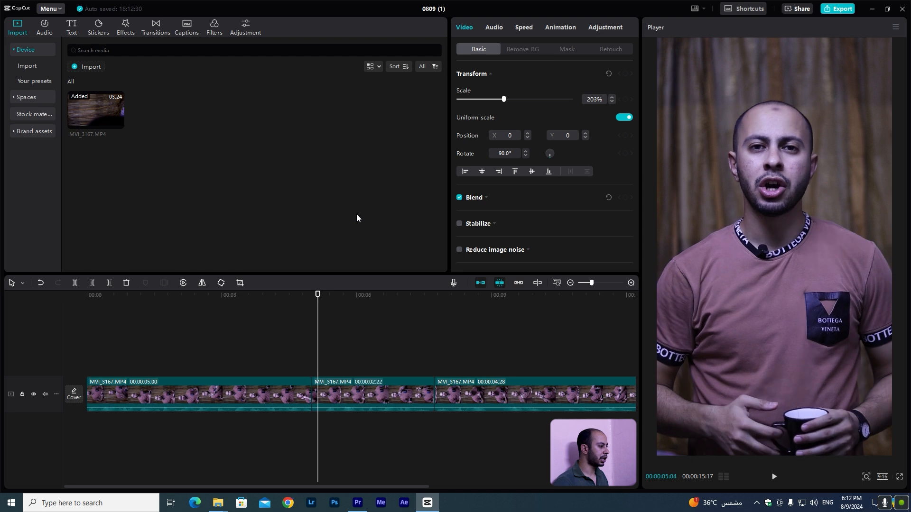
pyautogui.press('q')
# Split the second segment at a pause and cut away the few frames before the playhead from the new part.
pyautogui.press('space')
pyautogui.press('space')
pyautogui.scroll(-1, 452, 396)
pyautogui.scroll(-1, 451, 395)
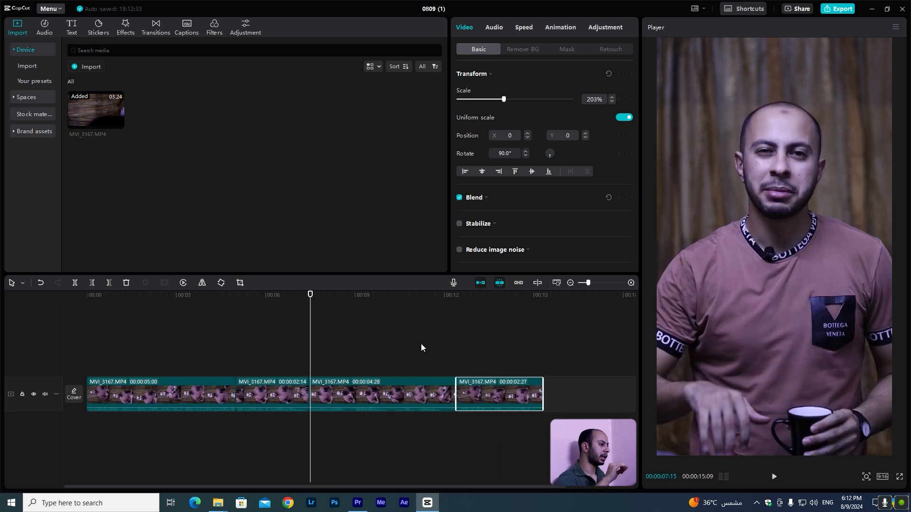
pyautogui.click(332, 392)
# Split again at the next pause and trim the frames before the playhead from the next part.
pyautogui.press('space')
# Trim away the rest of the current segment after the playhead and return to the sequence start.
pyautogui.press('space')
pyautogui.hotkey('ctrl', 'b')
pyautogui.press('Right')
pyautogui.press('Right')
pyautogui.press('Right')
pyautogui.press('Right')
pyautogui.press('Right')
pyautogui.press('Right')
pyautogui.press('Right')
pyautogui.press('Right')
pyautogui.press('Right')
pyautogui.press('q')
pyautogui.press('space')
pyautogui.press('space')
pyautogui.hotkey('ctrl', 'b')
pyautogui.press('Right')
pyautogui.press('Right')
pyautogui.press('Right')
pyautogui.press('Right')
pyautogui.press('Right')
pyautogui.press('Right')
pyautogui.press('q')
pyautogui.press('space')
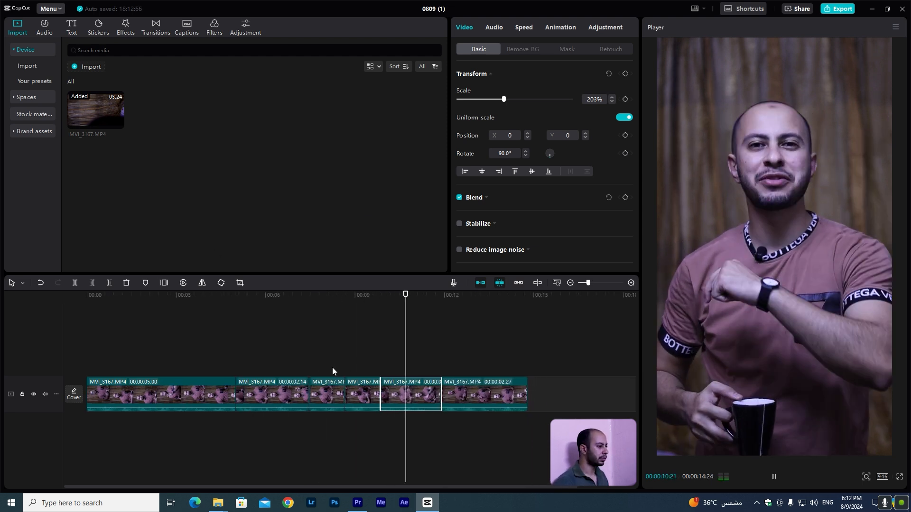
pyautogui.press('space')
pyautogui.press('w')
pyautogui.press('space')
pyautogui.press('Up')
pyautogui.press('Up')
pyautogui.press('Up')
pyautogui.press('Up')
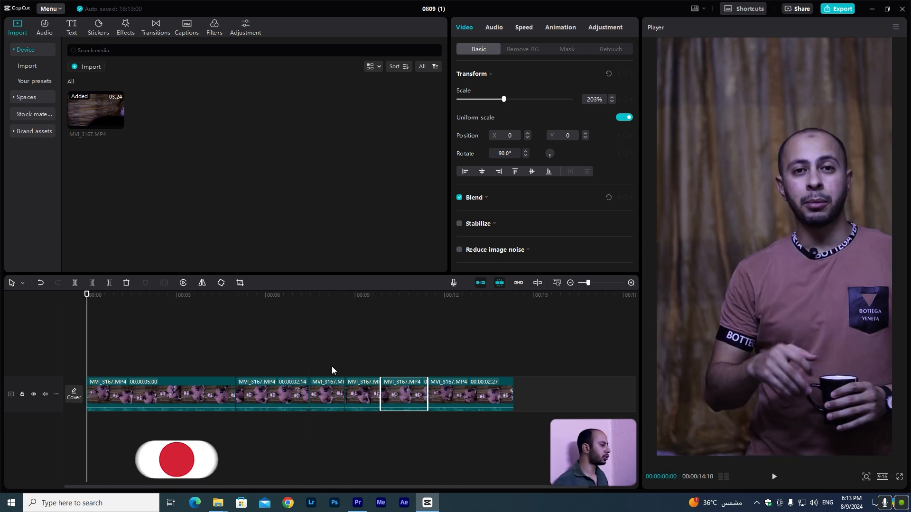
# Select the first segment and add a scale keyframe at about 2 seconds.
pyautogui.click(185, 395)
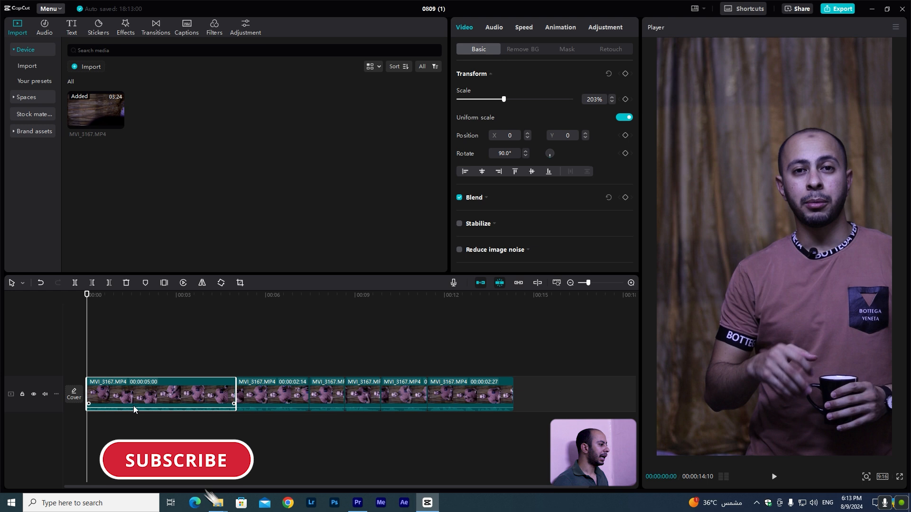
pyautogui.scroll(2, 133, 406)
pyautogui.scroll(-1, 143, 405)
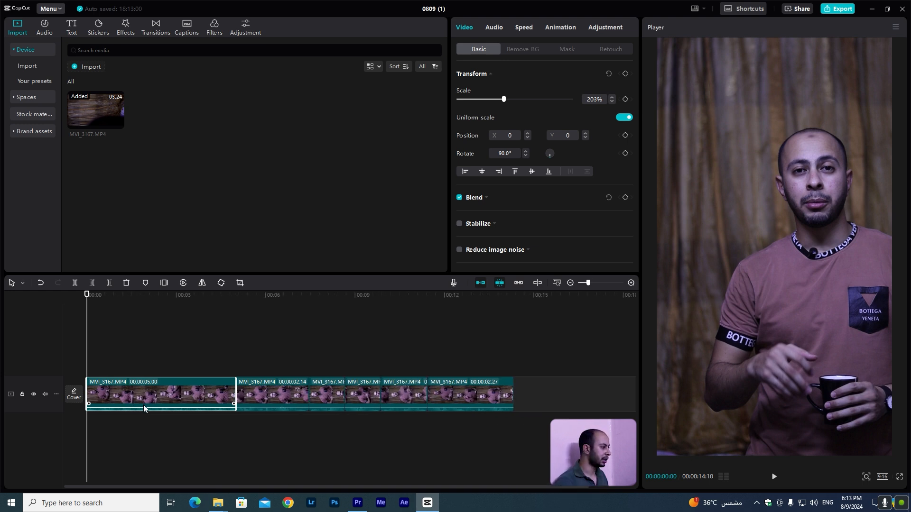
pyautogui.press('space')
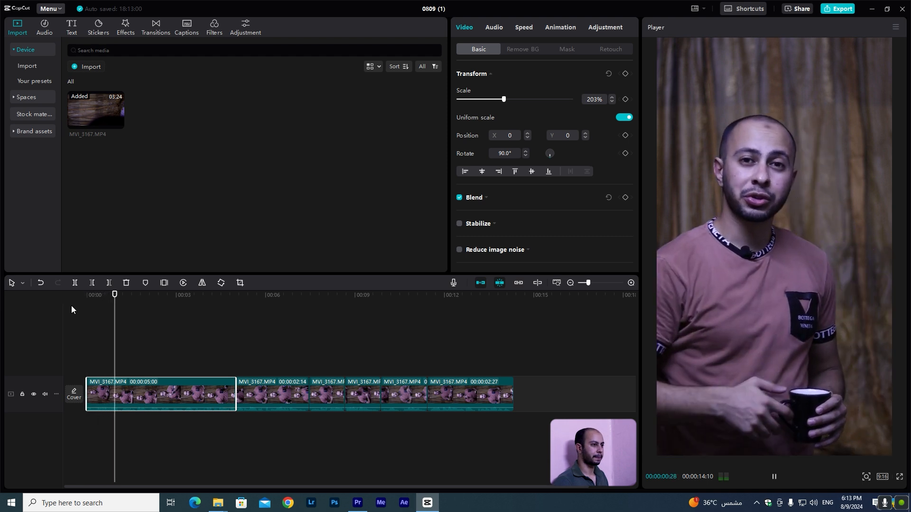
pyautogui.press('space')
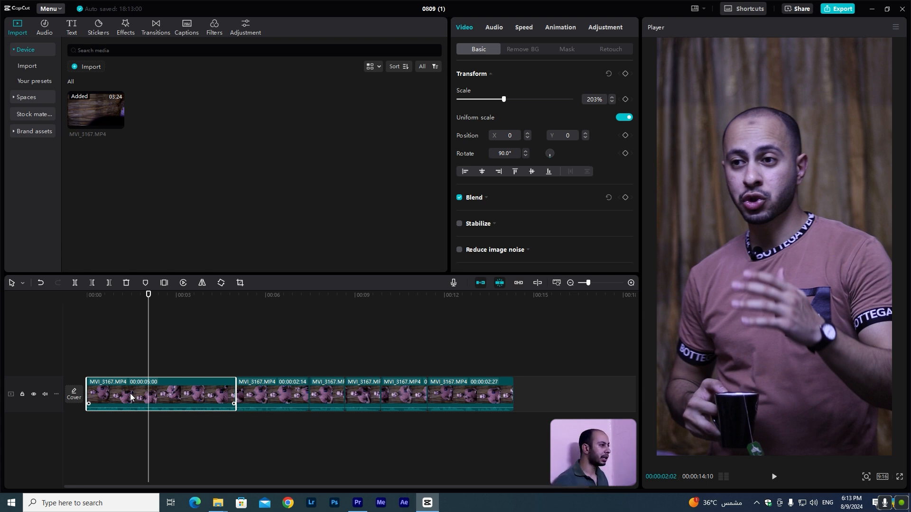
pyautogui.click(625, 102)
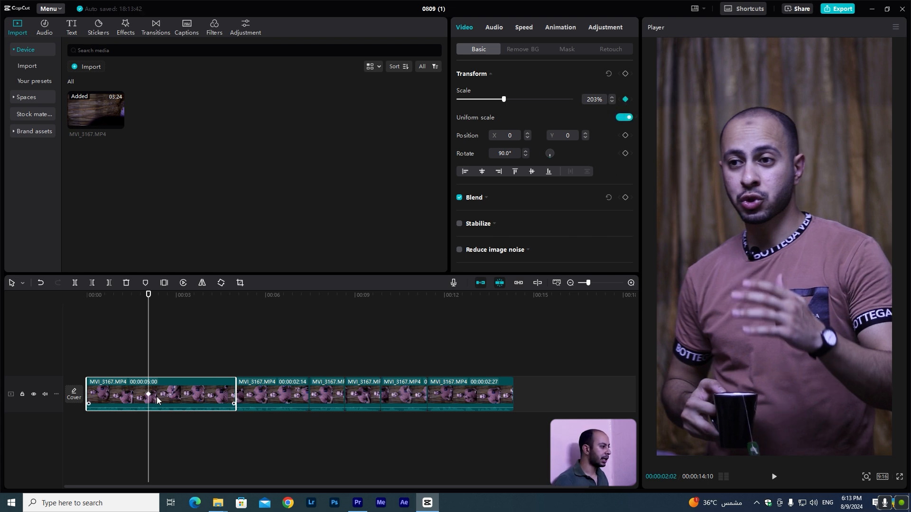
# Set the first segment's scale to 190% at its very start, adding a keyframe there.
pyautogui.scroll(4, 156, 396)
pyautogui.hscroll(-2, 167, 402)
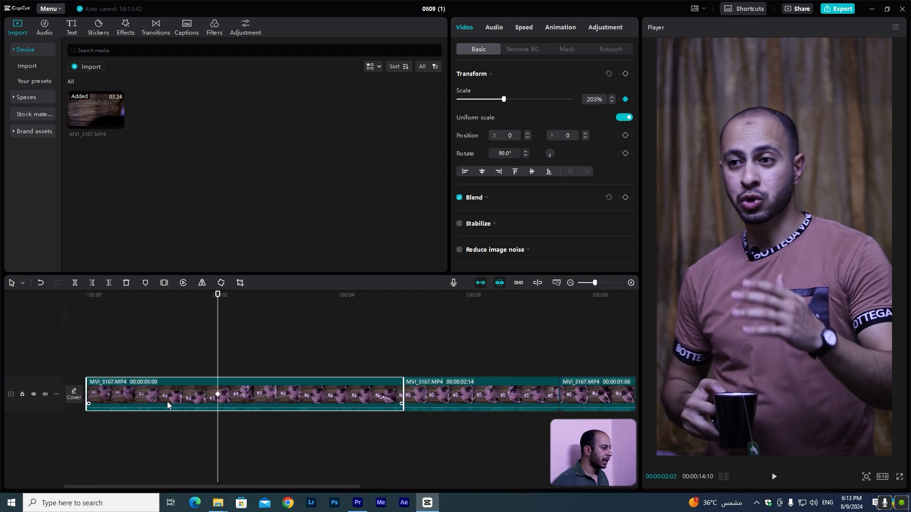
pyautogui.moveTo(115, 297); pyautogui.dragTo(216, 317)
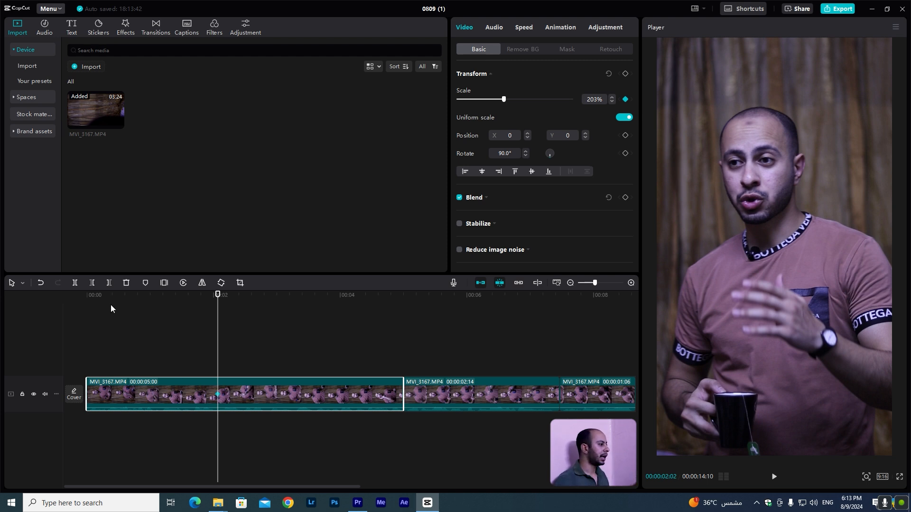
pyautogui.moveTo(105, 298); pyautogui.dragTo(95, 303)
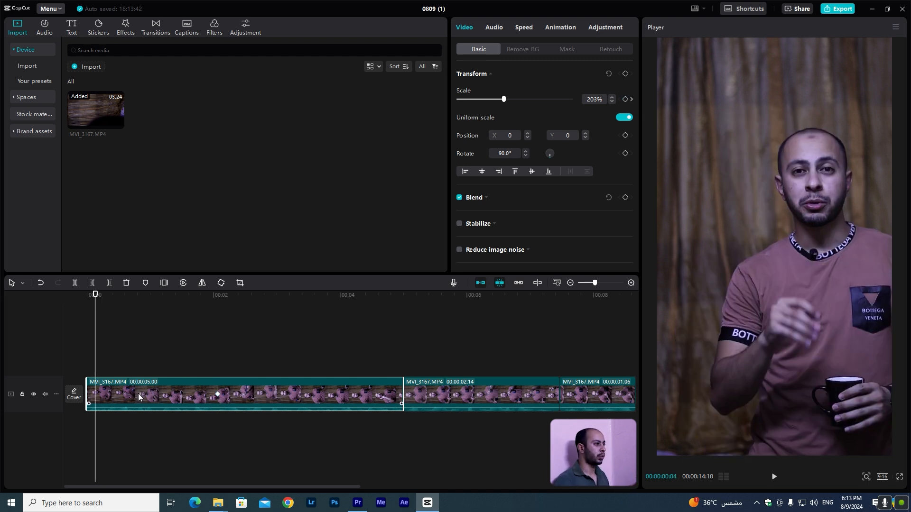
pyautogui.click(592, 99)
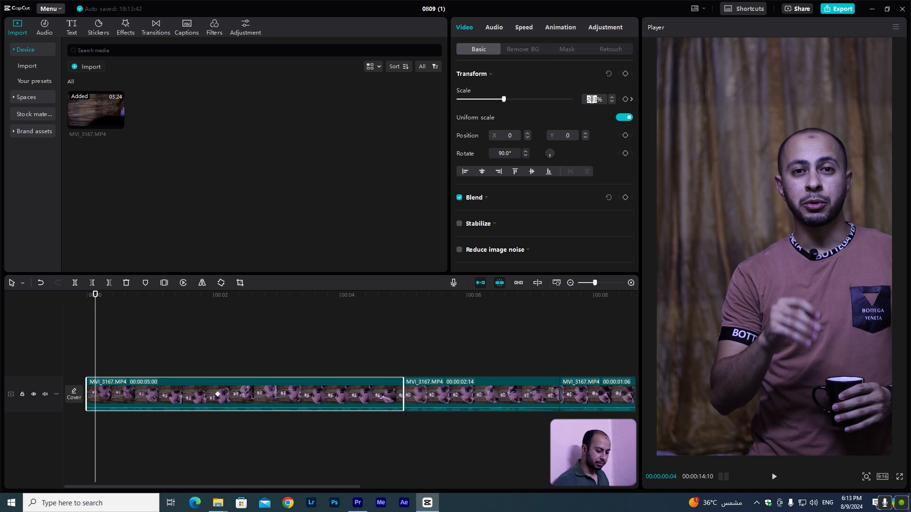
pyautogui.write('190')
pyautogui.press('Return')
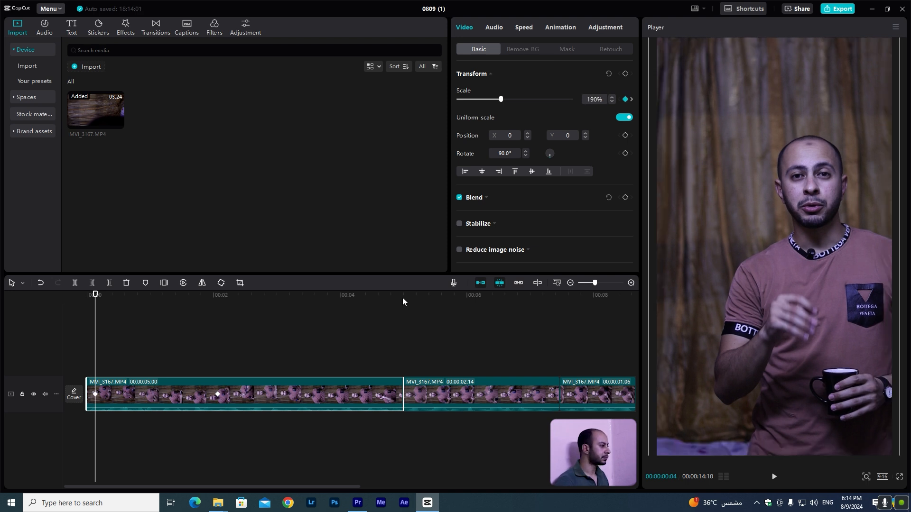
# Move the two scale keyframes closer to the start of the first segment.
pyautogui.moveTo(97, 394); pyautogui.dragTo(103, 394)
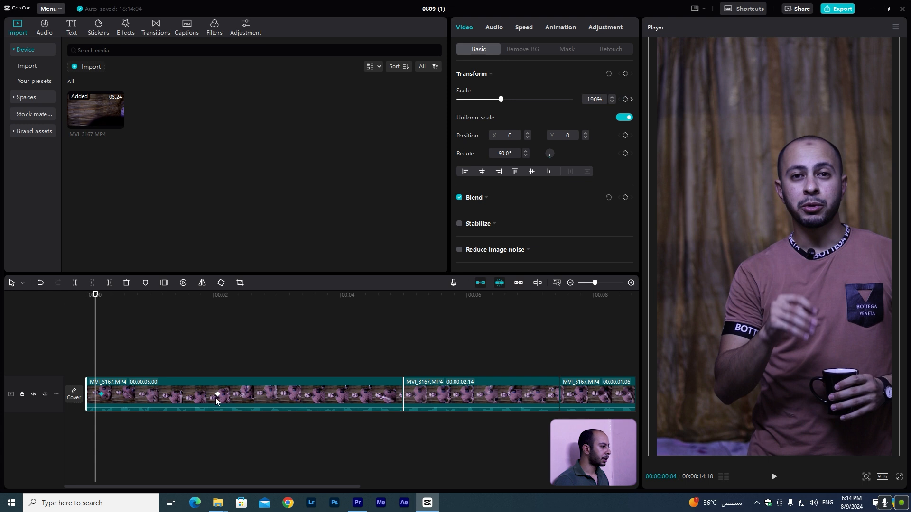
pyautogui.moveTo(218, 395); pyautogui.dragTo(127, 395)
pyautogui.click(95, 295)
pyautogui.moveTo(98, 298); pyautogui.dragTo(76, 301)
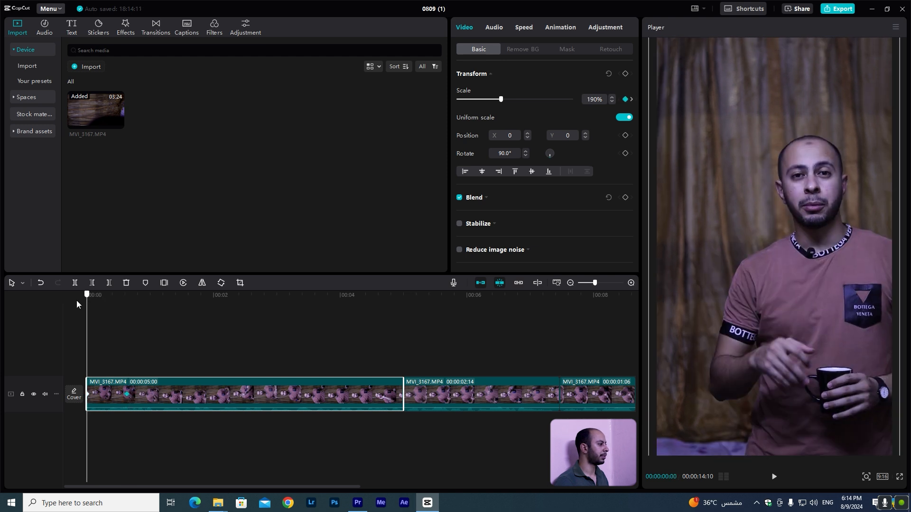
# Preview the zoom, then set the scale of the keyframe near the segment start to 210%.
pyautogui.click(72, 320)
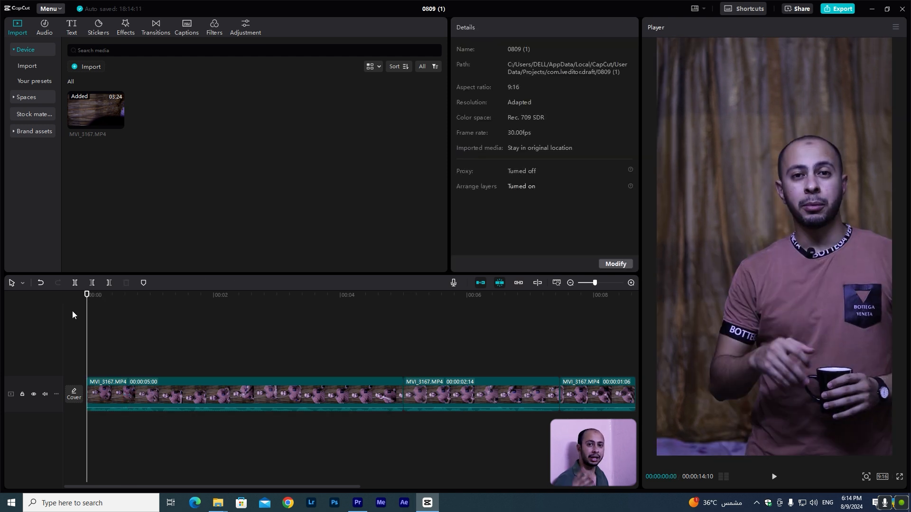
pyautogui.press('space')
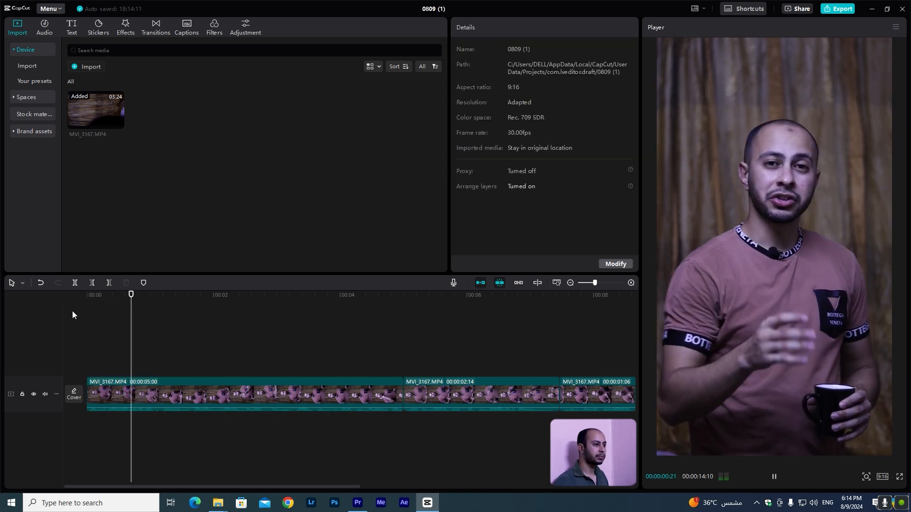
pyautogui.press('space')
pyautogui.click(119, 400)
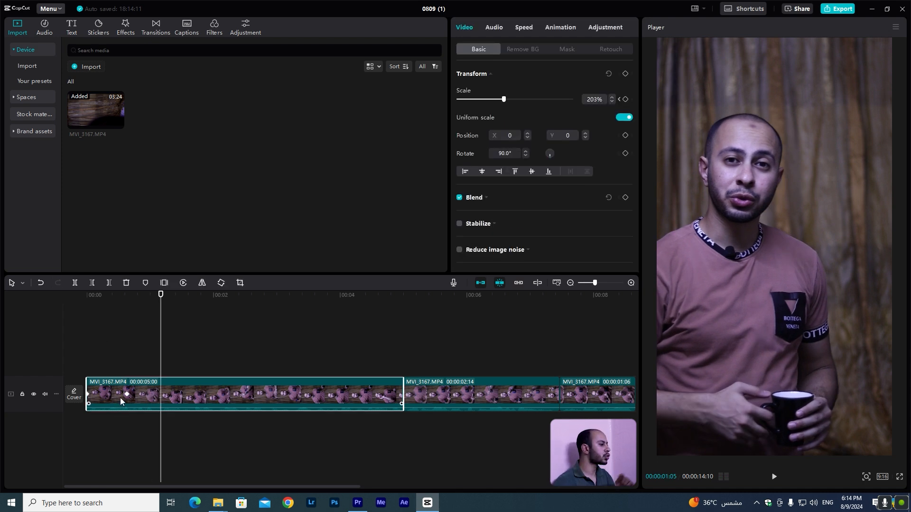
pyautogui.click(127, 394)
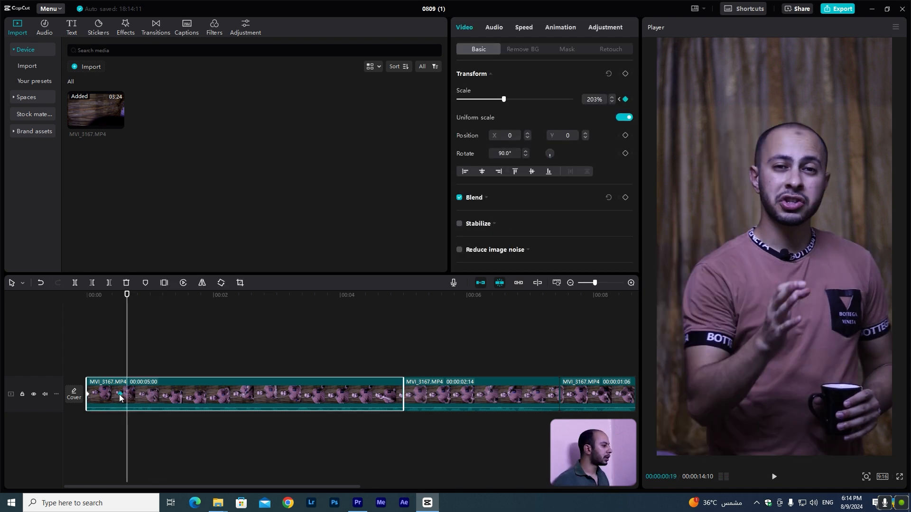
pyautogui.click(92, 296)
pyautogui.click(72, 318)
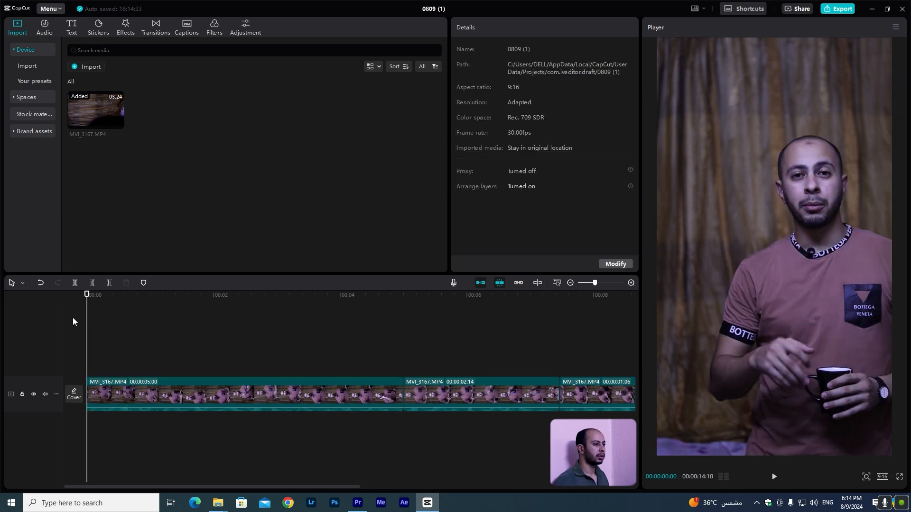
pyautogui.press('space')
pyautogui.click(107, 395)
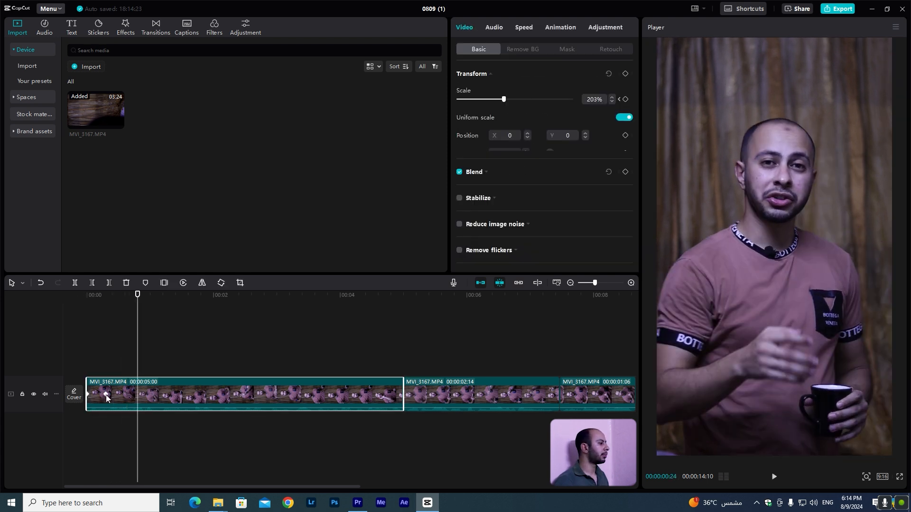
pyautogui.click(107, 394)
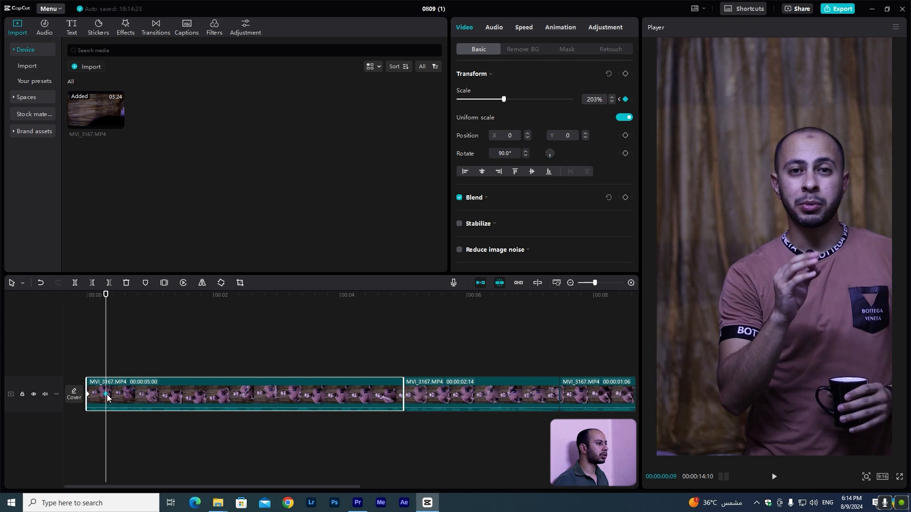
pyautogui.click(591, 102)
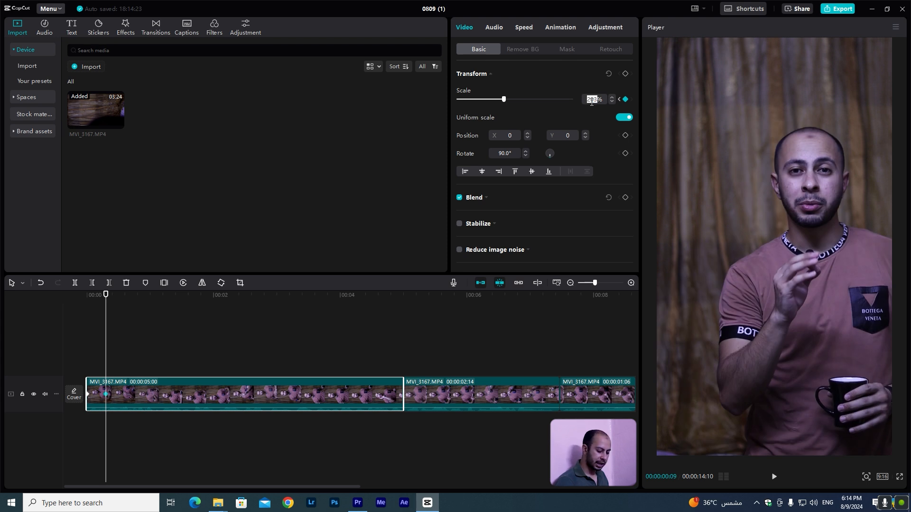
pyautogui.write('210')
pyautogui.press('Return')
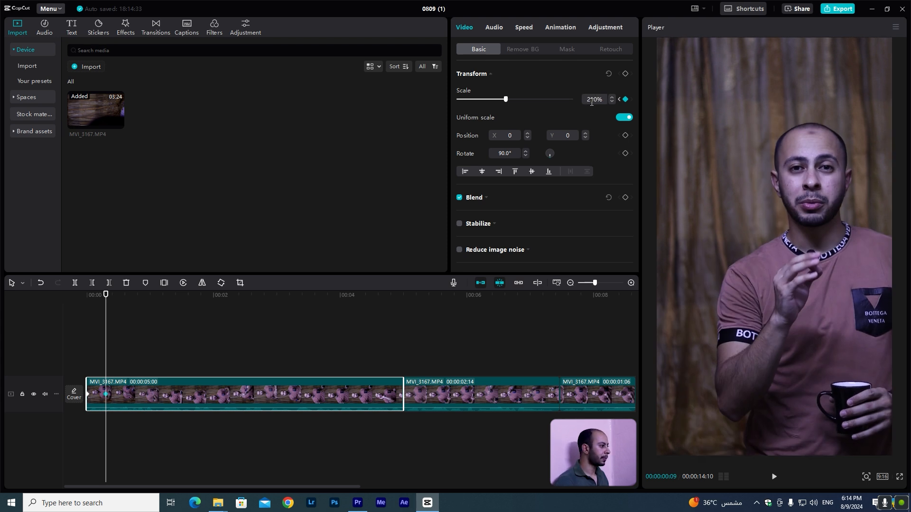
# Play the zoom from the beginning of the sequence.
pyautogui.click(76, 294)
pyautogui.press('space')
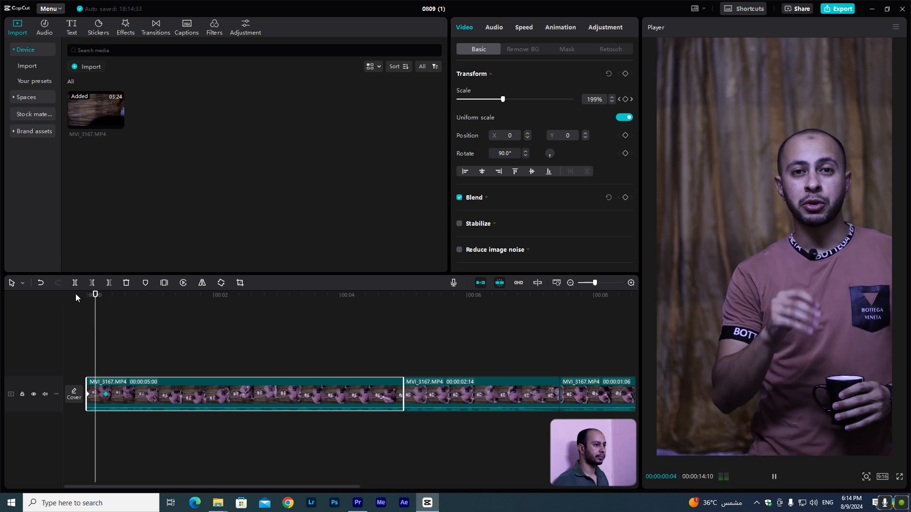
pyautogui.press('space')
# Expand the first segment's scale keyframe curve and select the keyframe near its start.
pyautogui.click(108, 395)
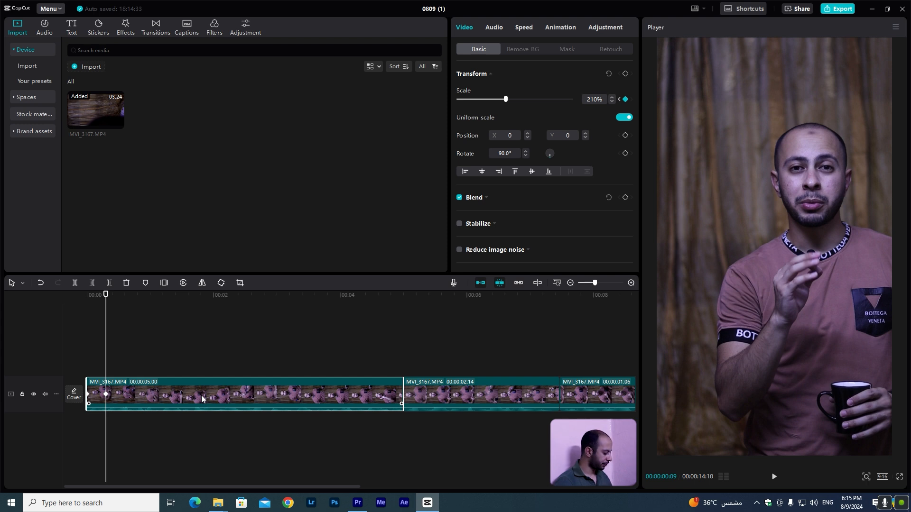
pyautogui.click(201, 395)
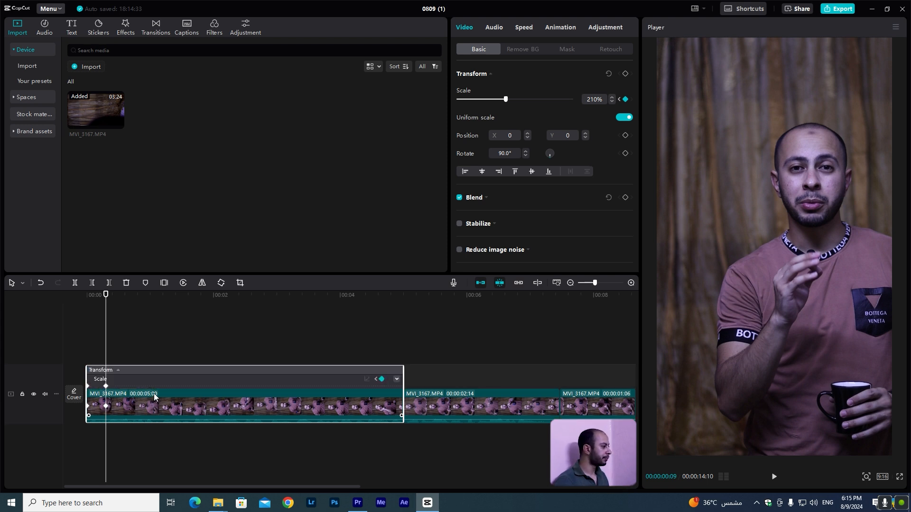
pyautogui.click(104, 383)
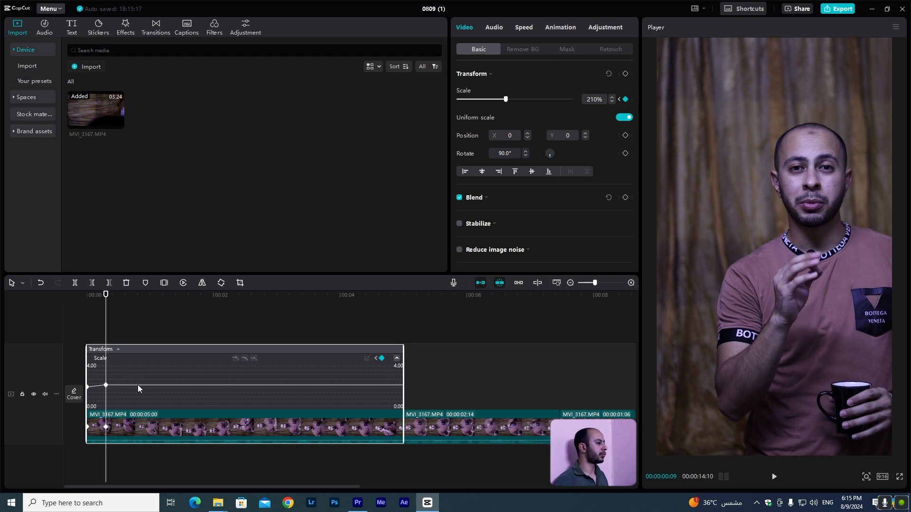
pyautogui.click(105, 386)
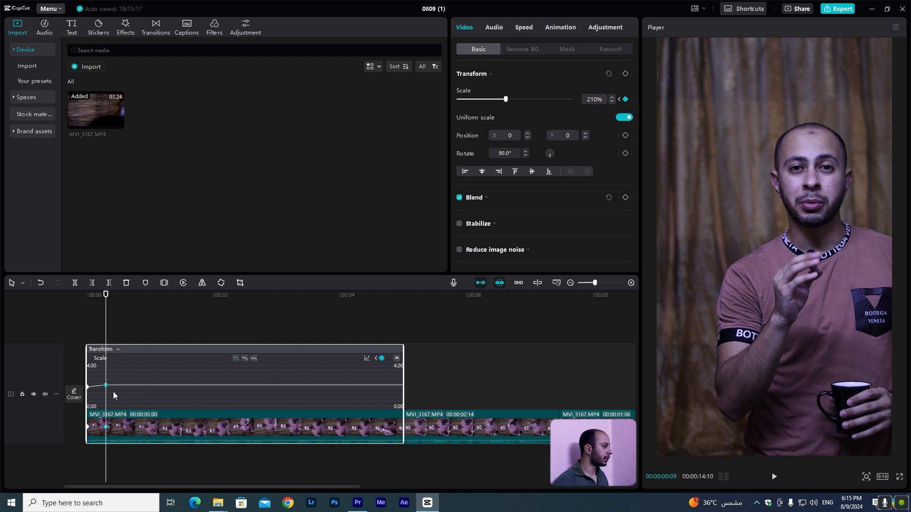
# Apply an easing curve to the selected scale keyframe's interpolation.
pyautogui.scroll(3, 119, 396)
pyautogui.scroll(-2, 124, 400)
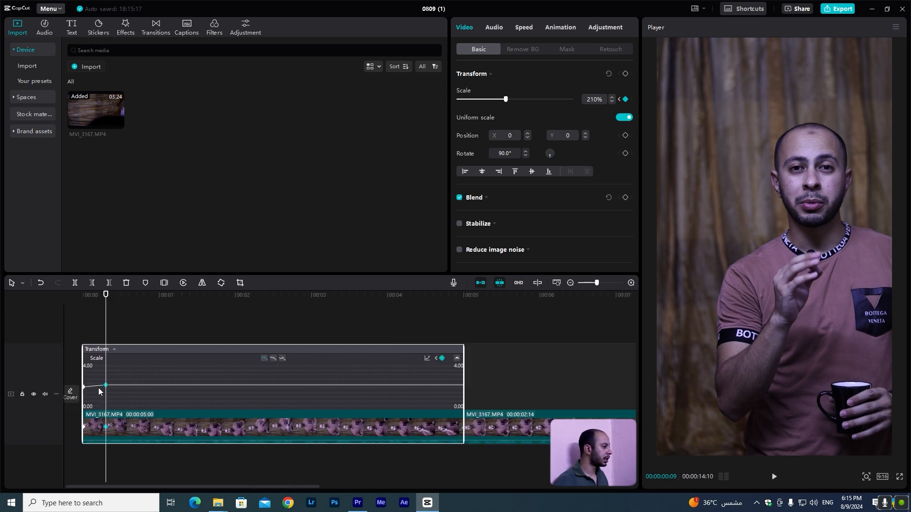
pyautogui.click(427, 359)
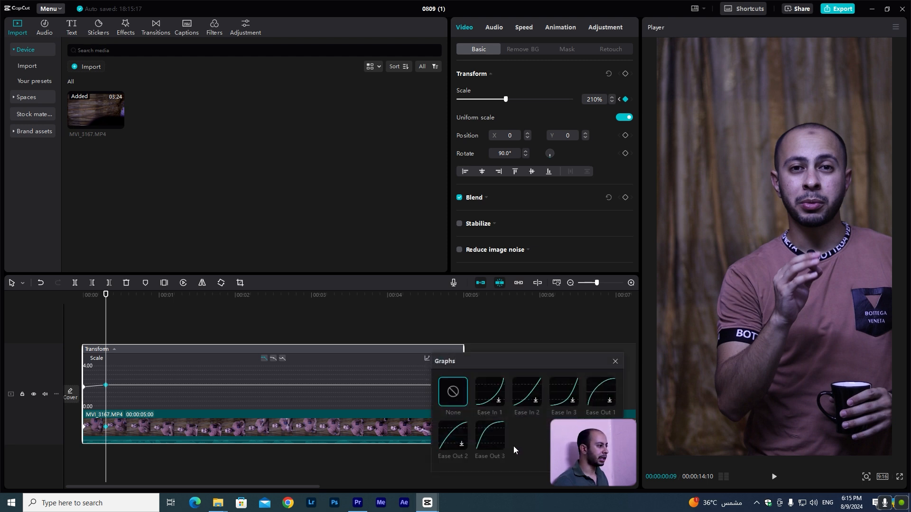
pyautogui.click(615, 361)
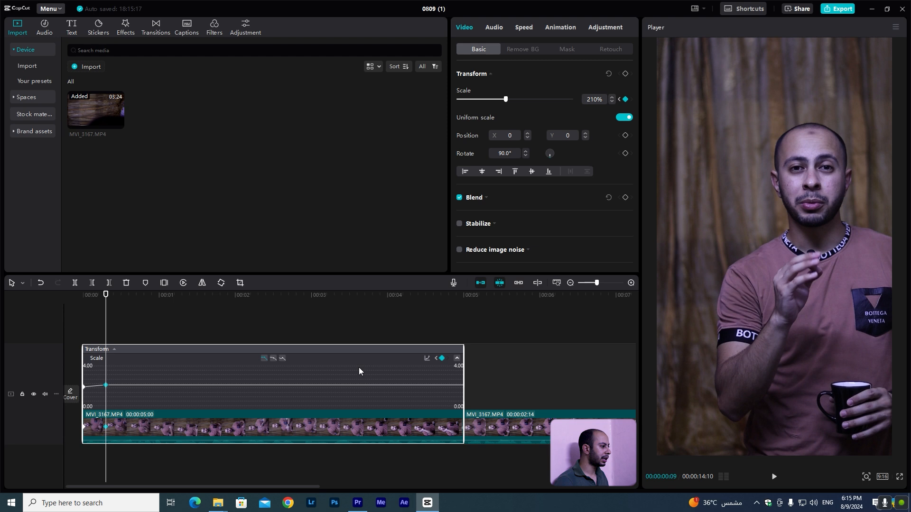
pyautogui.click(273, 359)
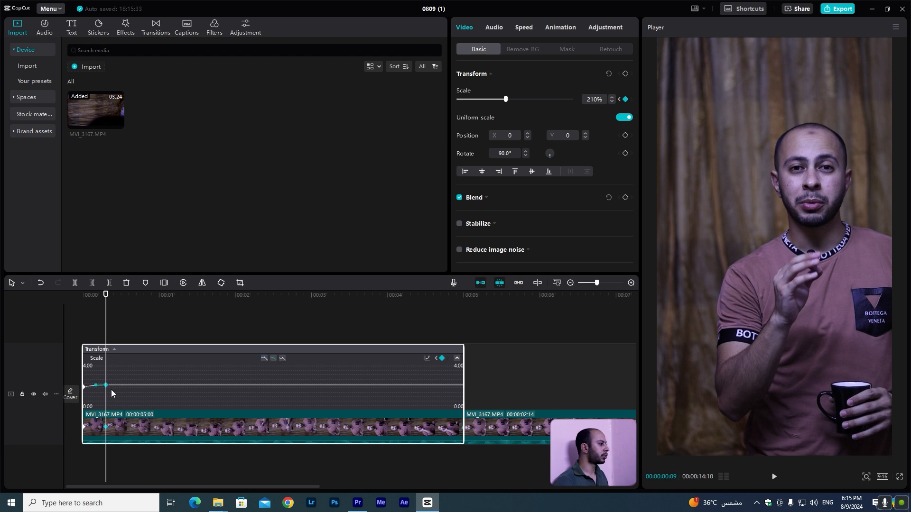
# Select the scale keyframes near the start of the first segment on the keyframe curve.
pyautogui.click(90, 385)
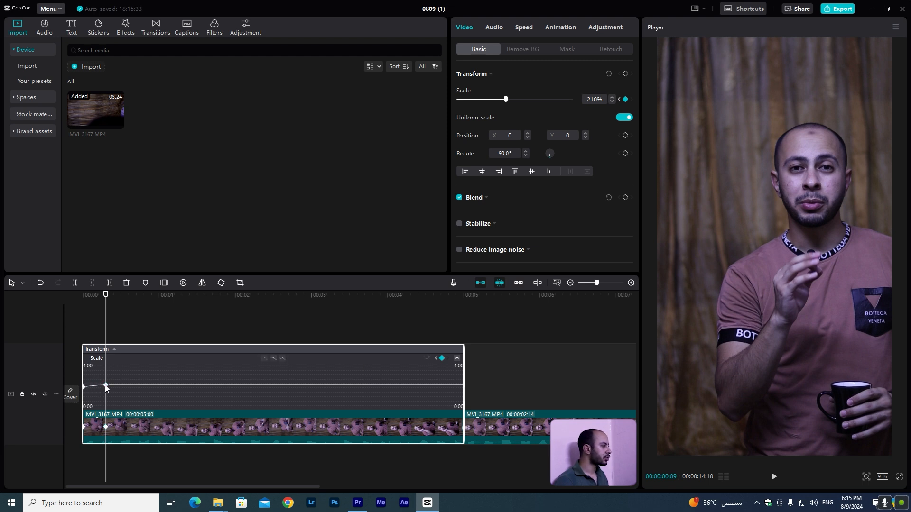
pyautogui.click(106, 385)
pyautogui.moveTo(89, 384); pyautogui.dragTo(88, 384)
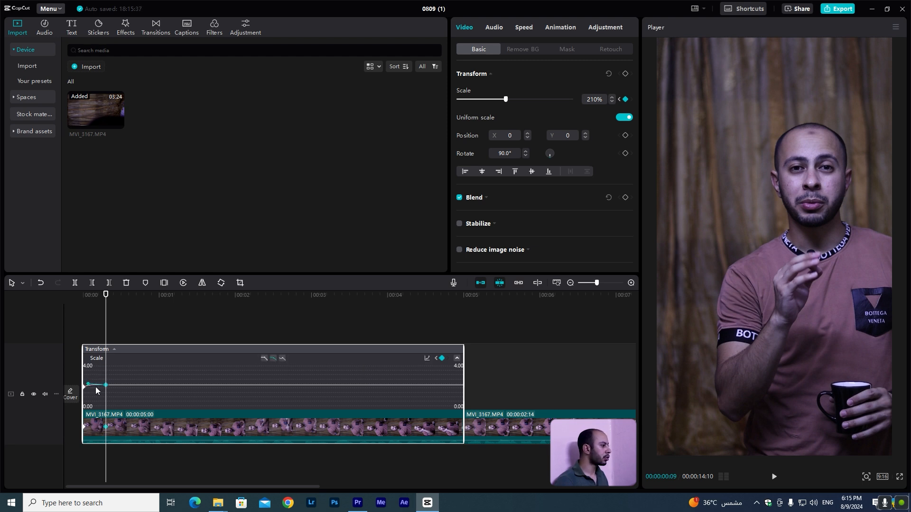
# Replay the sequence from the beginning to review the eased zoom.
pyautogui.moveTo(94, 297); pyautogui.dragTo(66, 298)
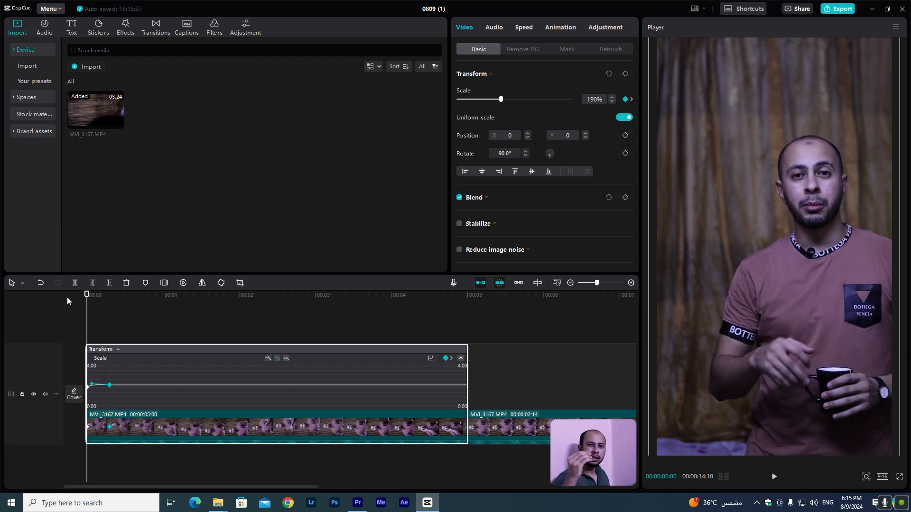
pyautogui.click(72, 332)
pyautogui.press('space')
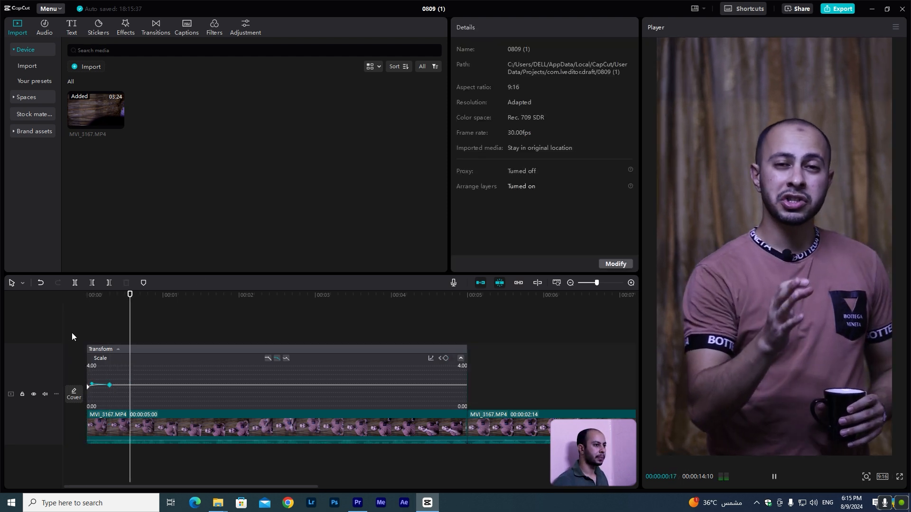
pyautogui.press('space')
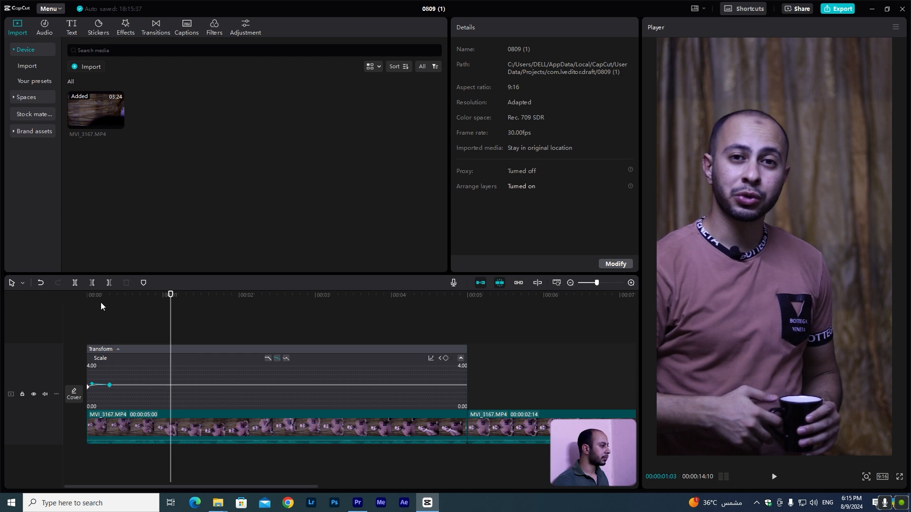
pyautogui.moveTo(101, 304); pyautogui.dragTo(69, 297)
pyautogui.press('space')
pyautogui.press('space')
pyautogui.press('space')
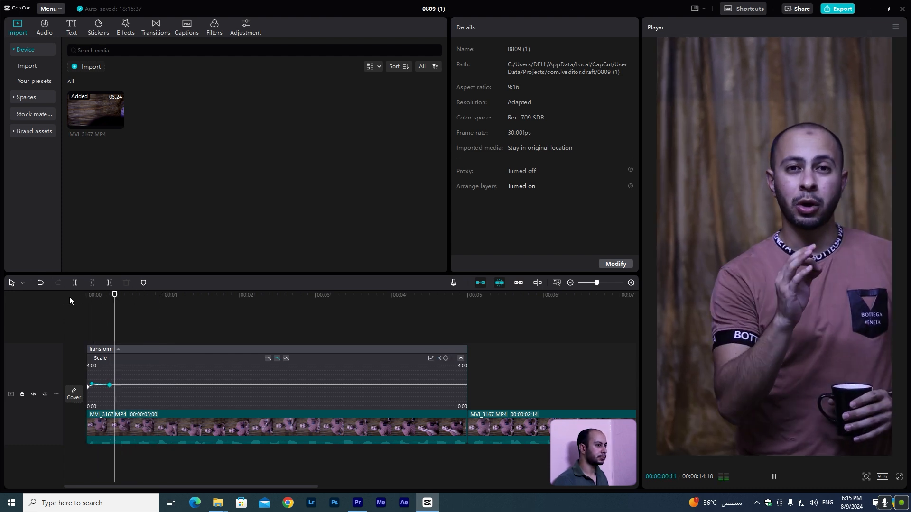
pyautogui.press('space')
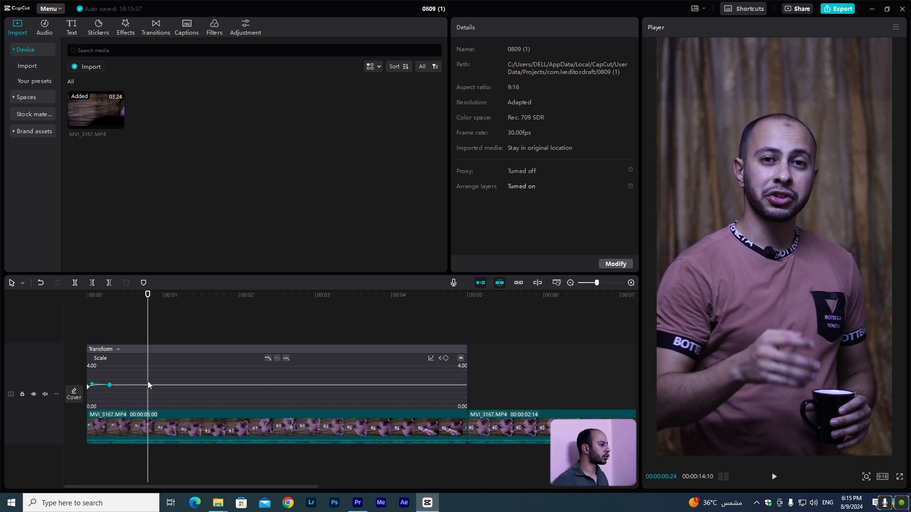
# Add a scale keyframe of 200% on the first segment just before the one-second mark.
pyautogui.press('Left')
pyautogui.click(137, 435)
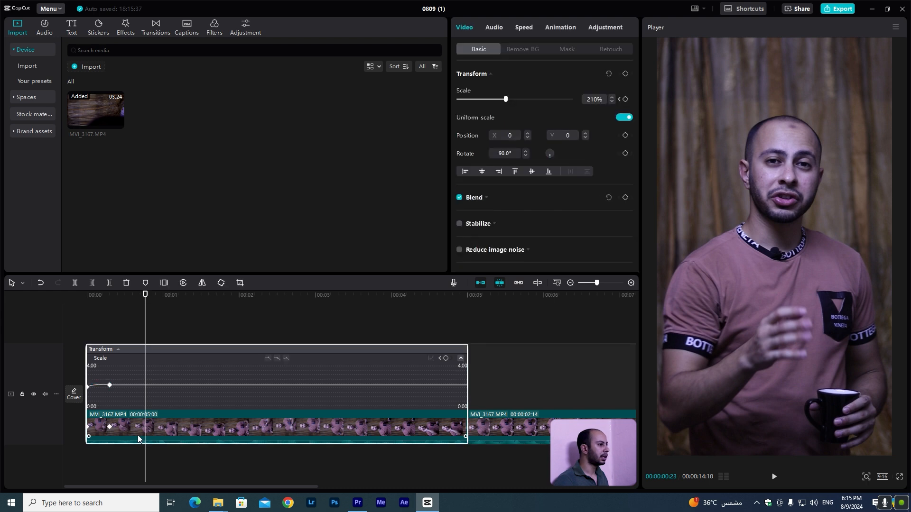
pyautogui.click(598, 99)
pyautogui.write('200')
pyautogui.press('Return')
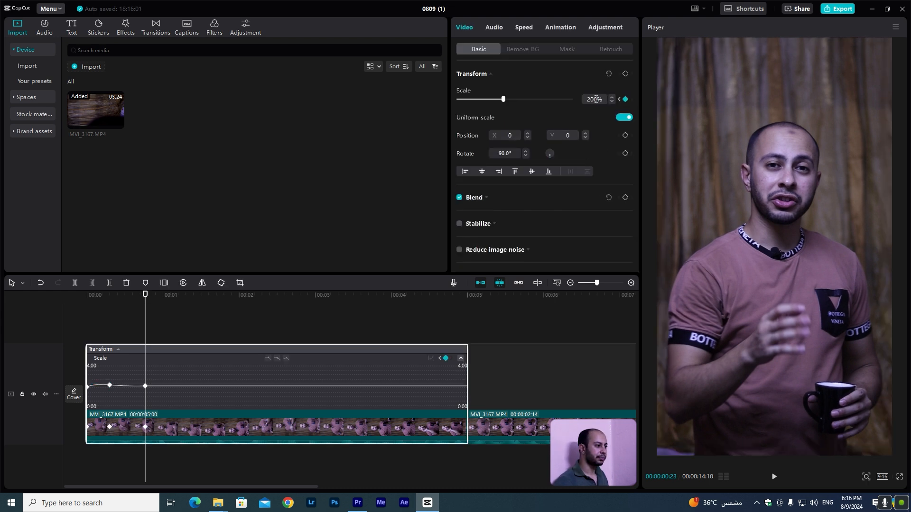
# Move the 200% scale keyframe closer to the previous keyframe and replay the segment from the start.
pyautogui.moveTo(145, 386); pyautogui.dragTo(120, 385)
pyautogui.moveTo(104, 295); pyautogui.dragTo(73, 304)
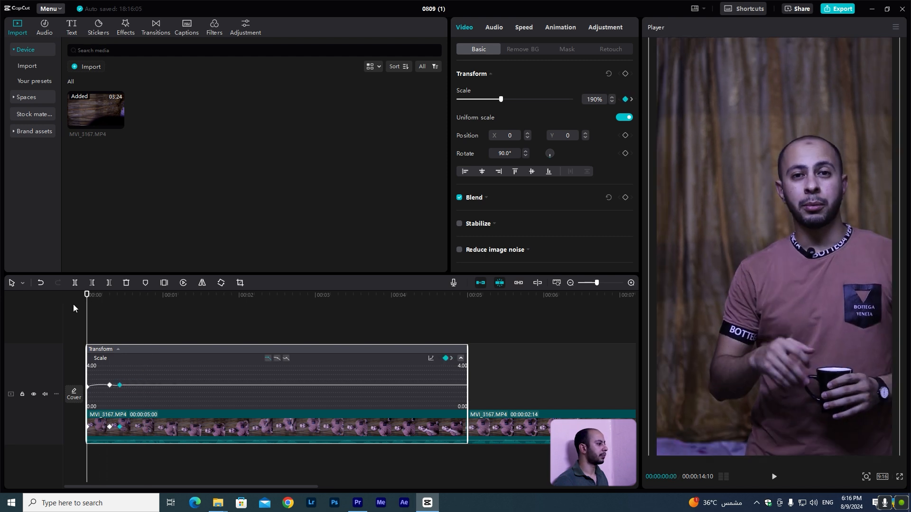
pyautogui.click(75, 317)
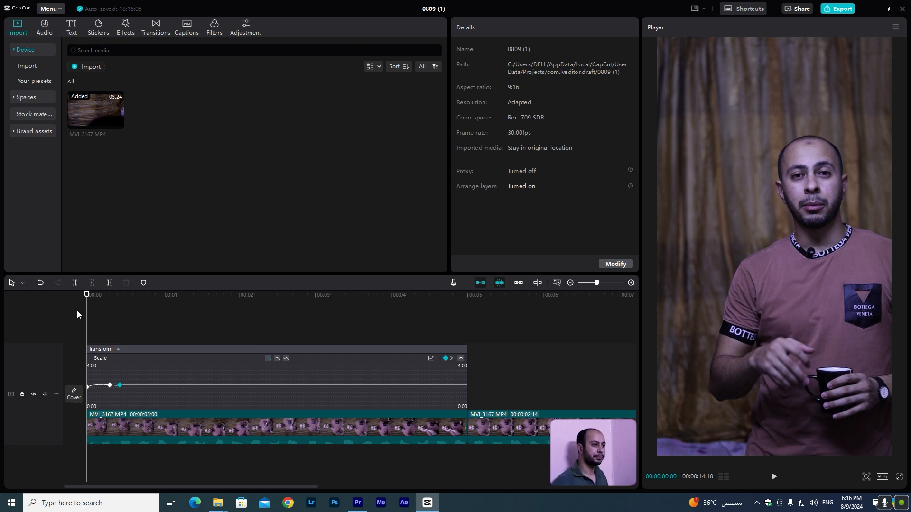
pyautogui.press('space')
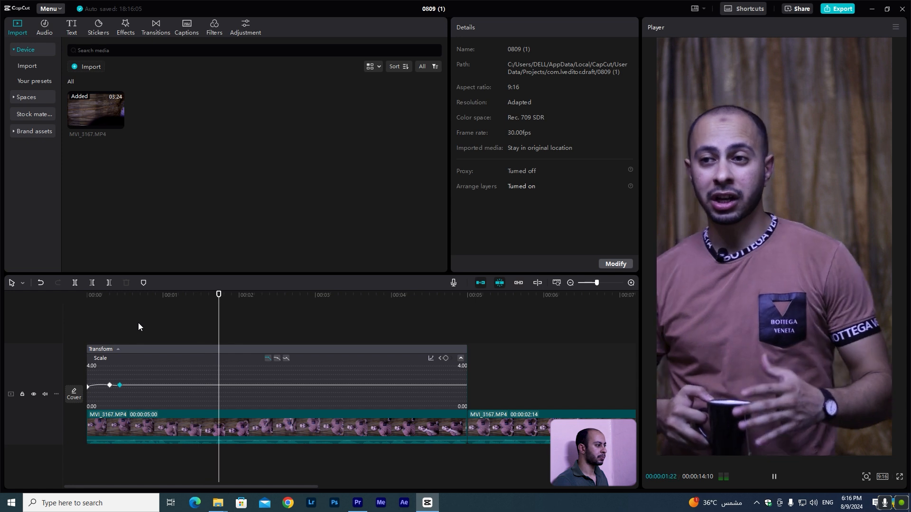
pyautogui.press('space')
pyautogui.click(211, 409)
pyautogui.click(223, 422)
pyautogui.press('space')
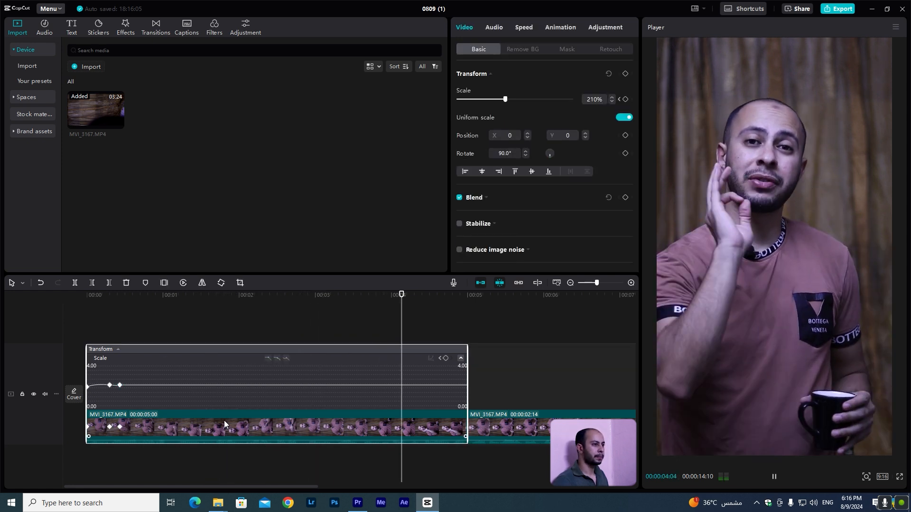
pyautogui.press('space')
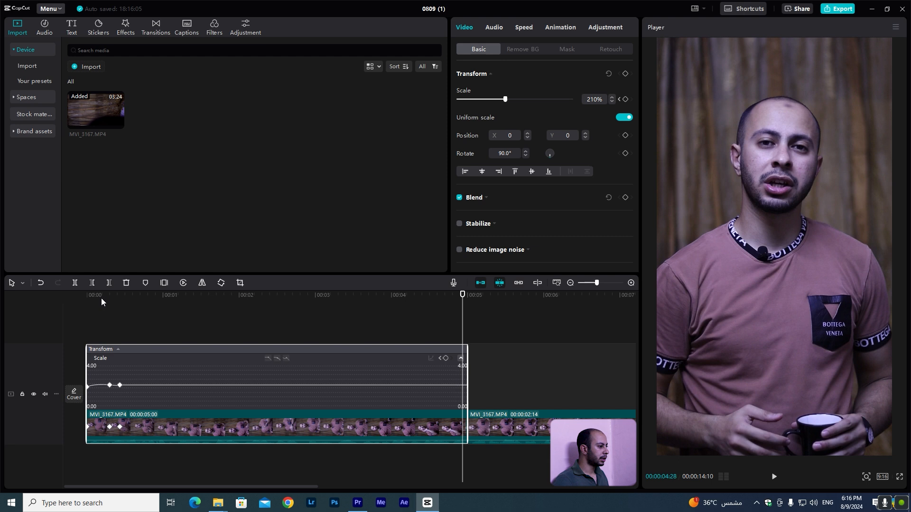
# Split the first segment at about 2 seconds.
pyautogui.click(461, 359)
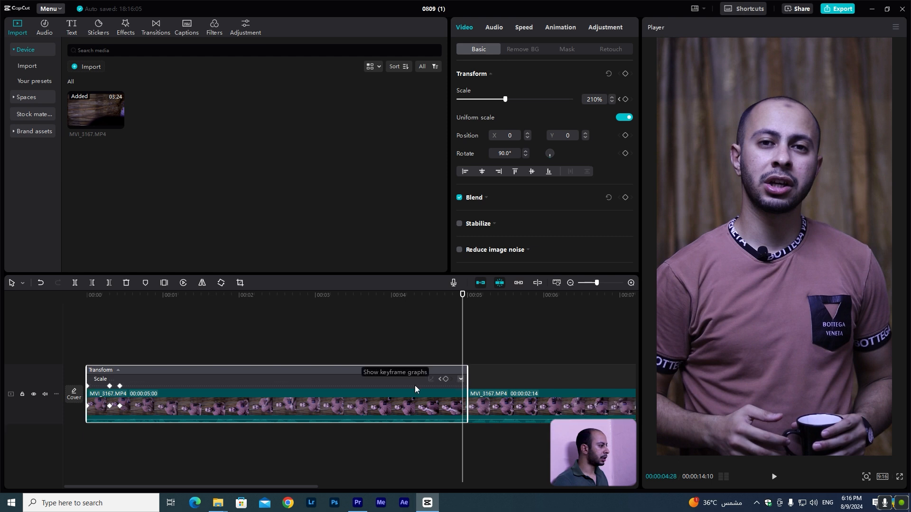
pyautogui.doubleClick(181, 406)
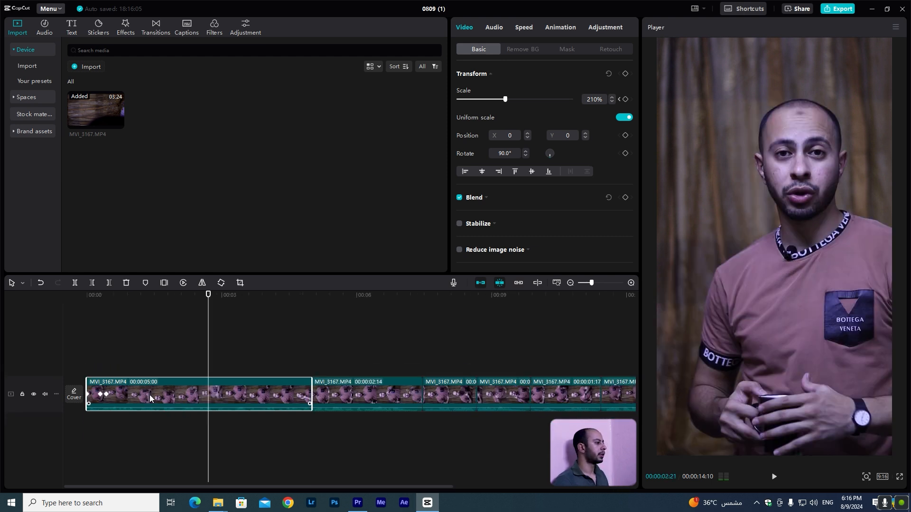
pyautogui.click(190, 297)
pyautogui.moveTo(191, 299); pyautogui.dragTo(181, 300)
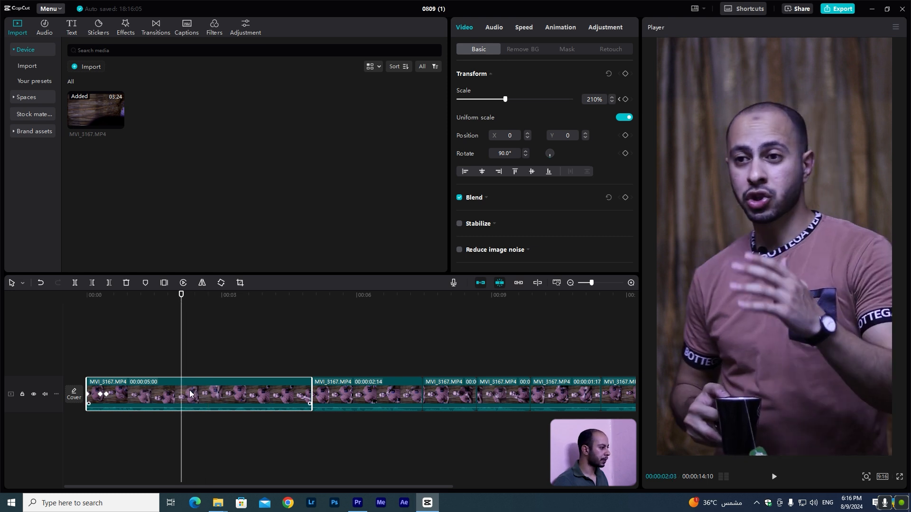
pyautogui.press('space')
pyautogui.click(180, 302)
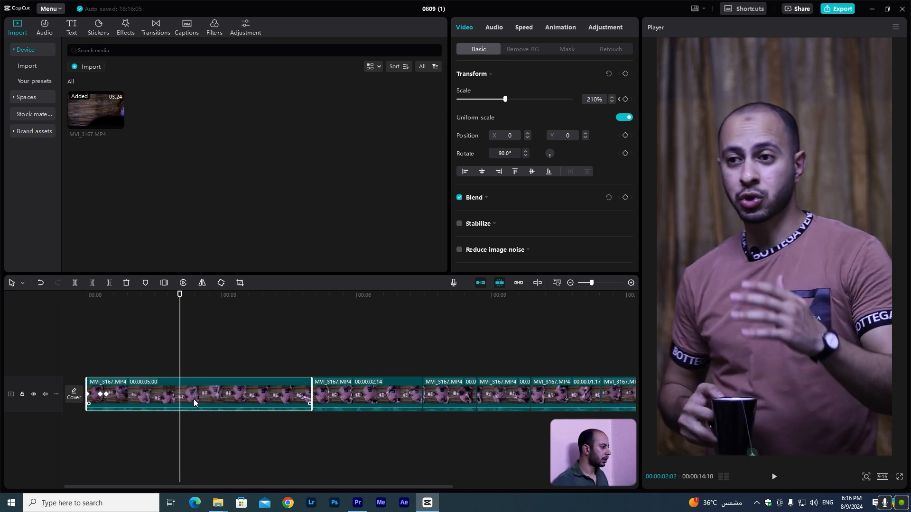
pyautogui.hotkey('ctrl', 'b')
# Move the second part of the split segment onto an overlay track above the main track.
pyautogui.press('space')
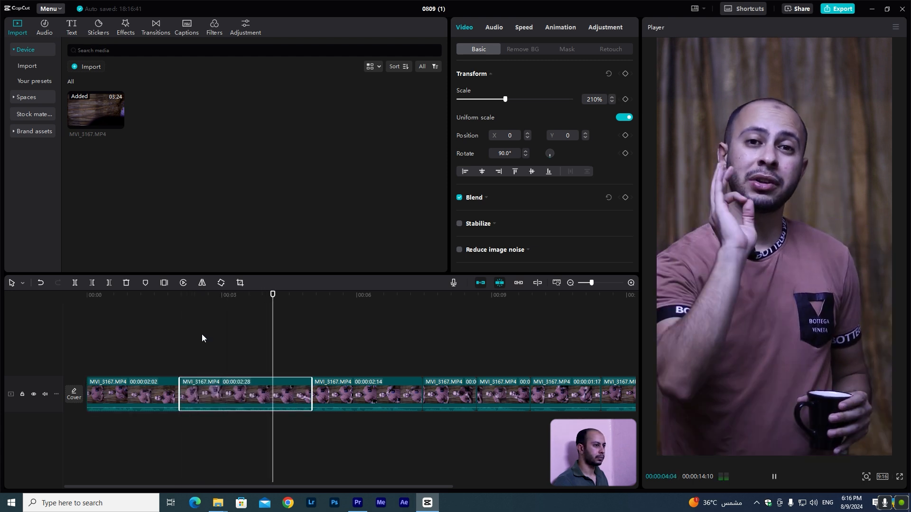
pyautogui.press('space')
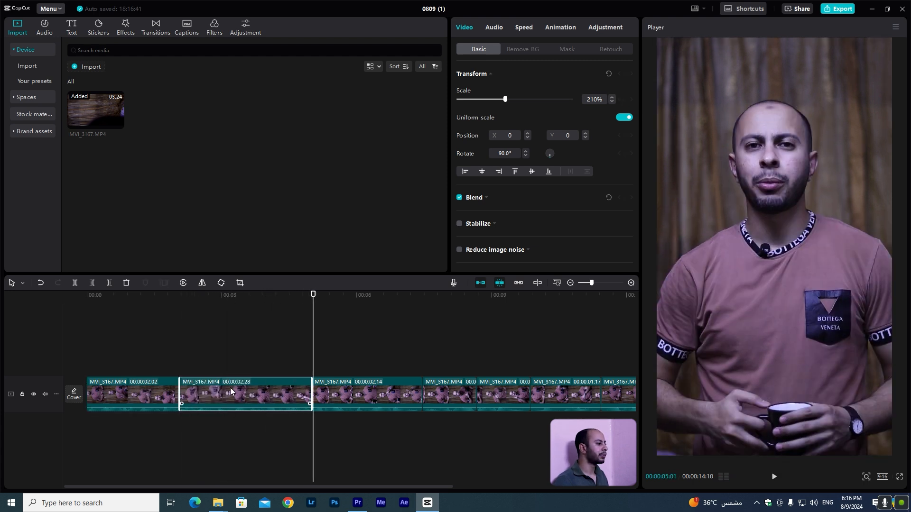
pyautogui.click(214, 311)
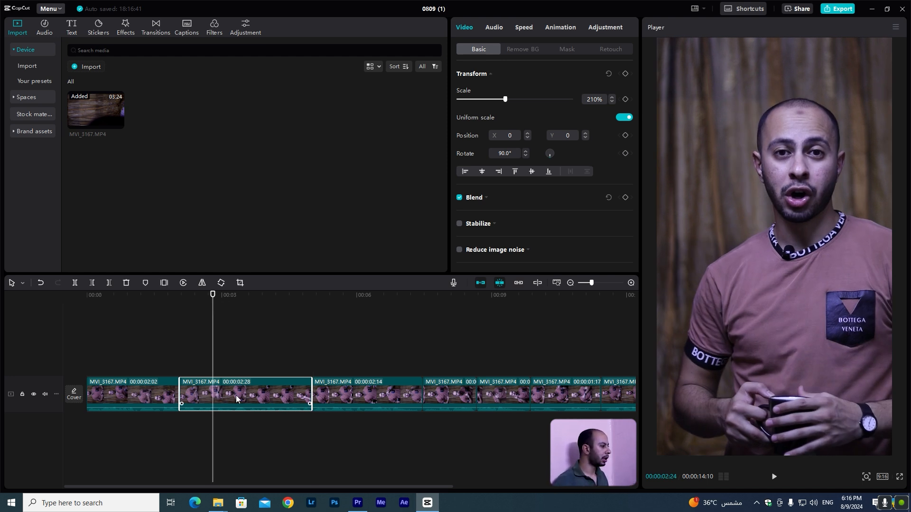
pyautogui.moveTo(235, 394); pyautogui.dragTo(236, 354)
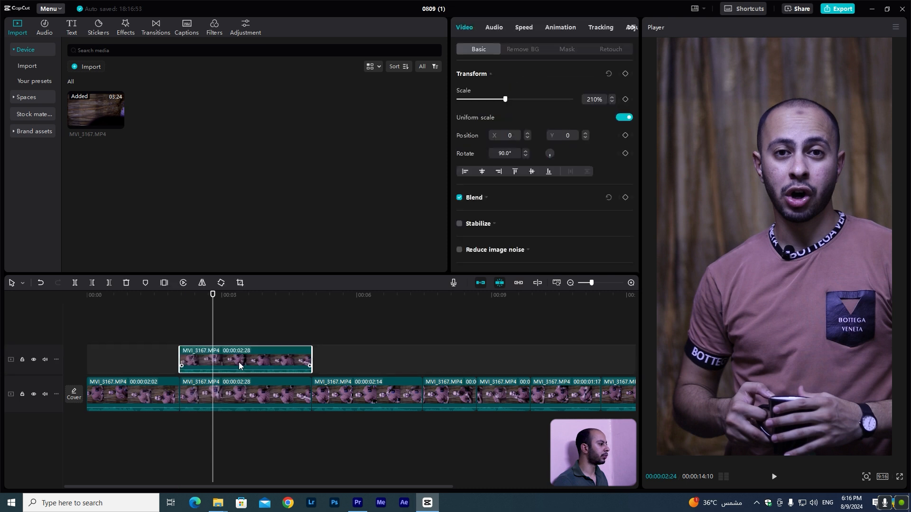
# Mute the overlay track and apply automatic background removal to its clip.
pyautogui.click(46, 360)
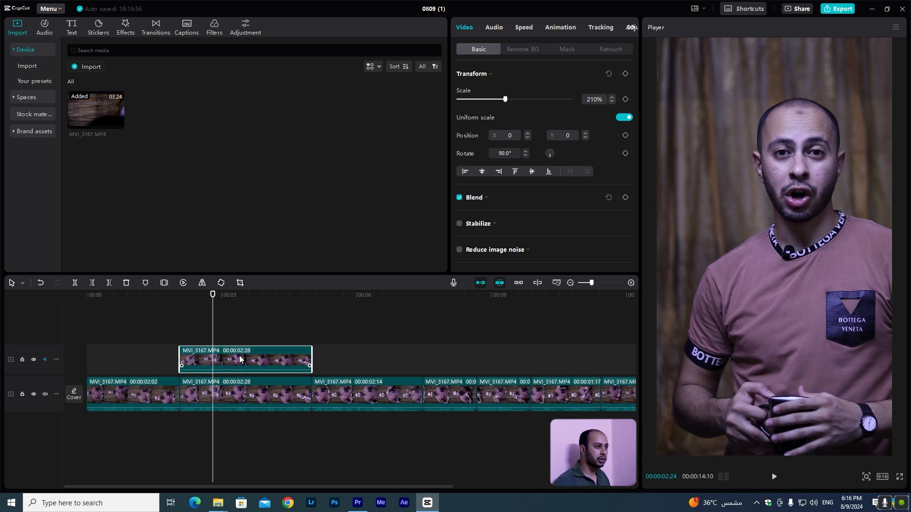
pyautogui.click(517, 50)
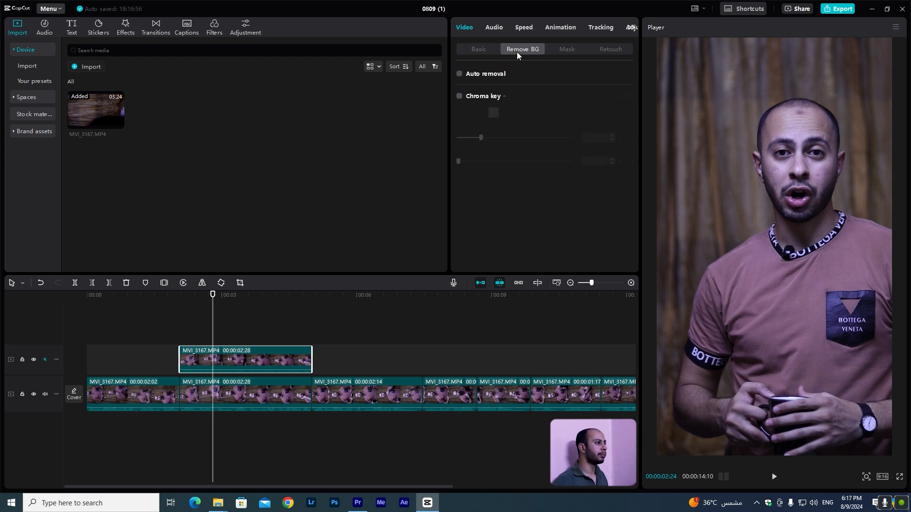
pyautogui.click(459, 75)
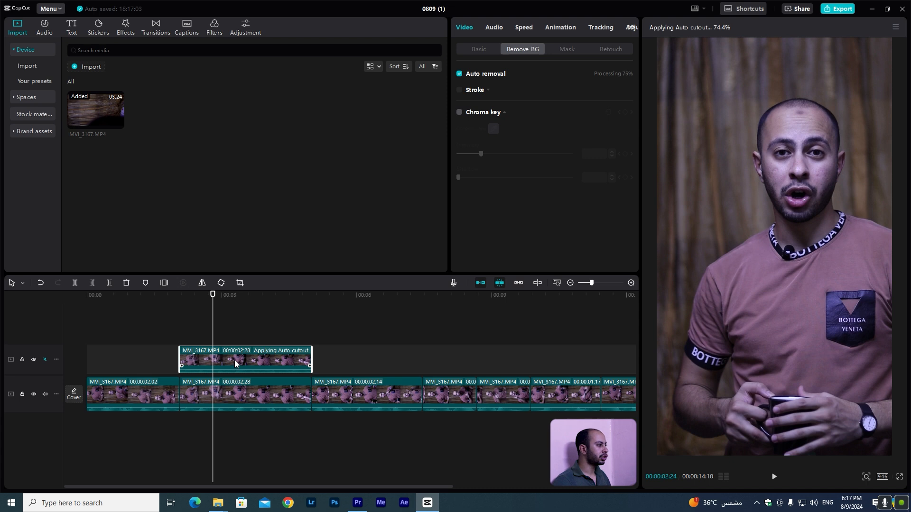
# Temporarily hide the main track to check the cutout, then show it again.
pyautogui.click(195, 297)
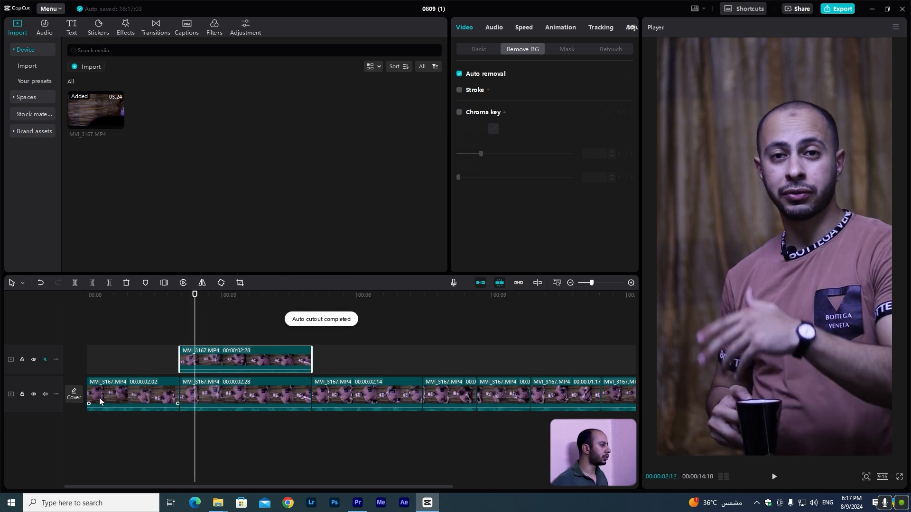
pyautogui.click(34, 394)
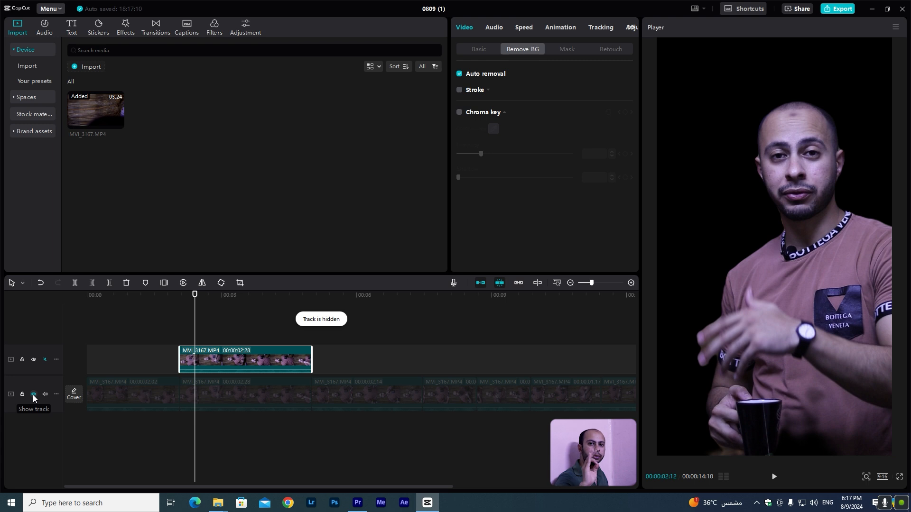
pyautogui.click(34, 395)
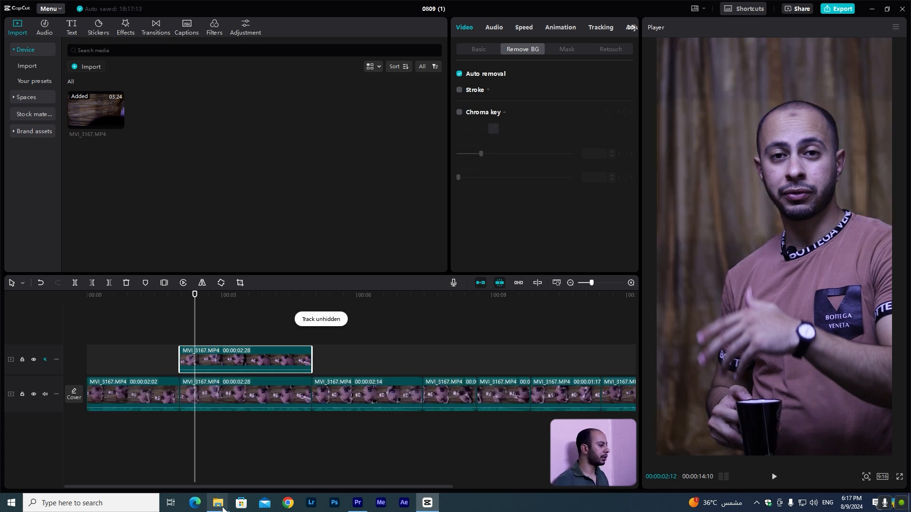
# Switch to File Explorer and drag the creative.png image onto a new track at the playhead.
pyautogui.moveTo(222, 498)
pyautogui.click(268, 464)
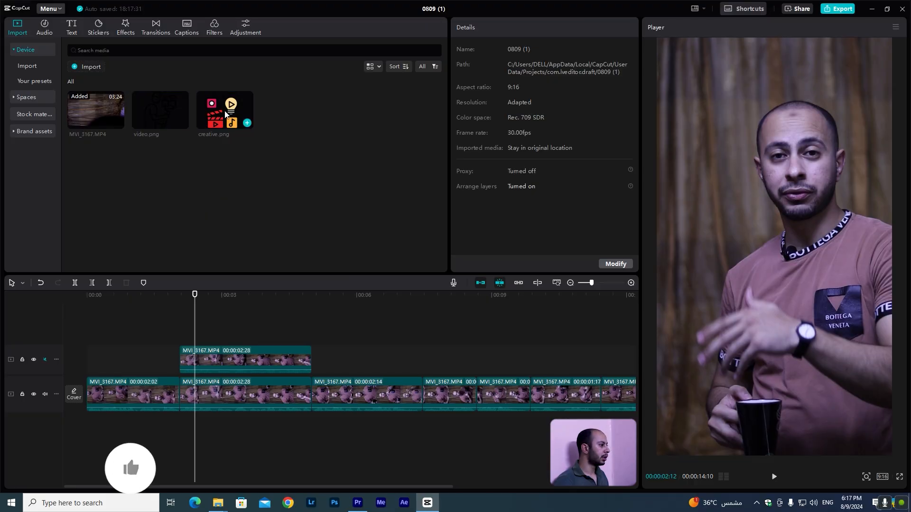
pyautogui.moveTo(225, 114); pyautogui.dragTo(218, 381)
pyautogui.click(175, 374)
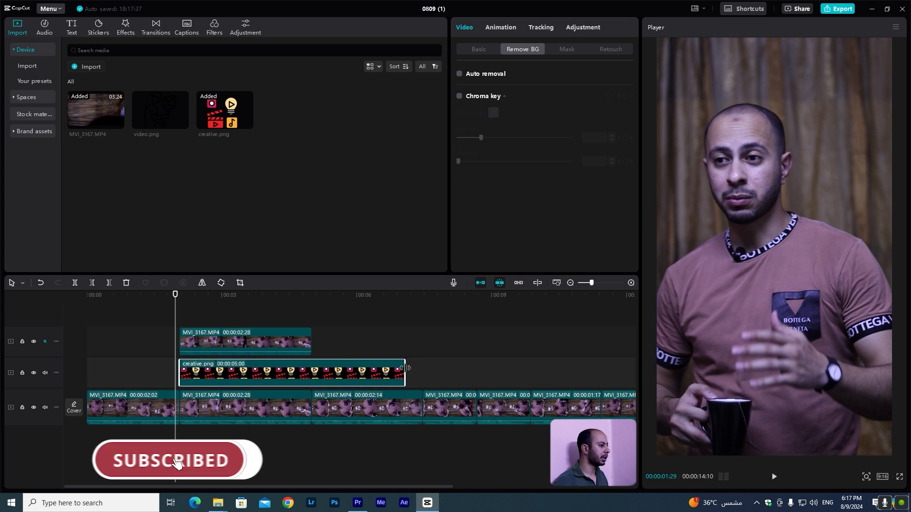
# Trim the creative.png clip so it ends together with the cutout clip, about 2:28 long.
pyautogui.moveTo(404, 375); pyautogui.dragTo(279, 314)
pyautogui.click(252, 296)
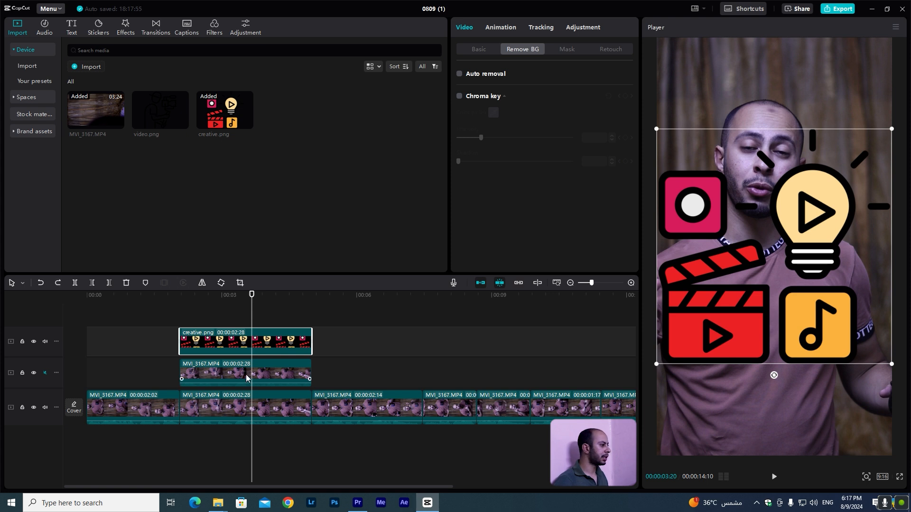
# Move the cutout clip to the top track above the creative.png image, then select the image.
pyautogui.moveTo(246, 377); pyautogui.dragTo(249, 356)
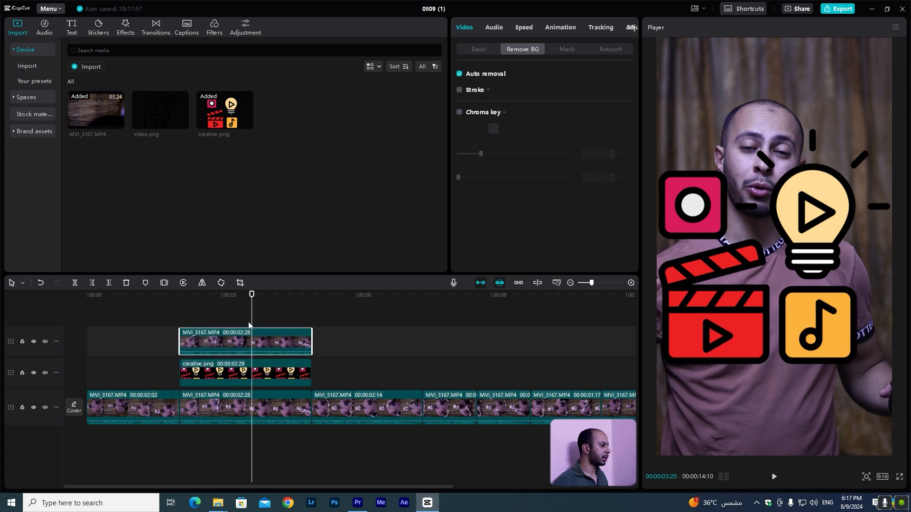
pyautogui.click(242, 379)
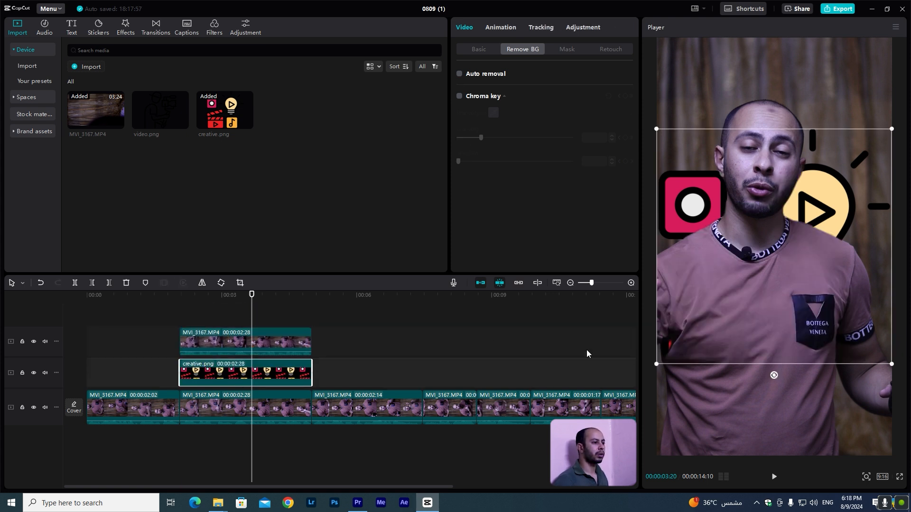
# Shrink the creative.png image, place it beside the head, and tilt it at an angle.
pyautogui.moveTo(657, 367); pyautogui.dragTo(826, 218)
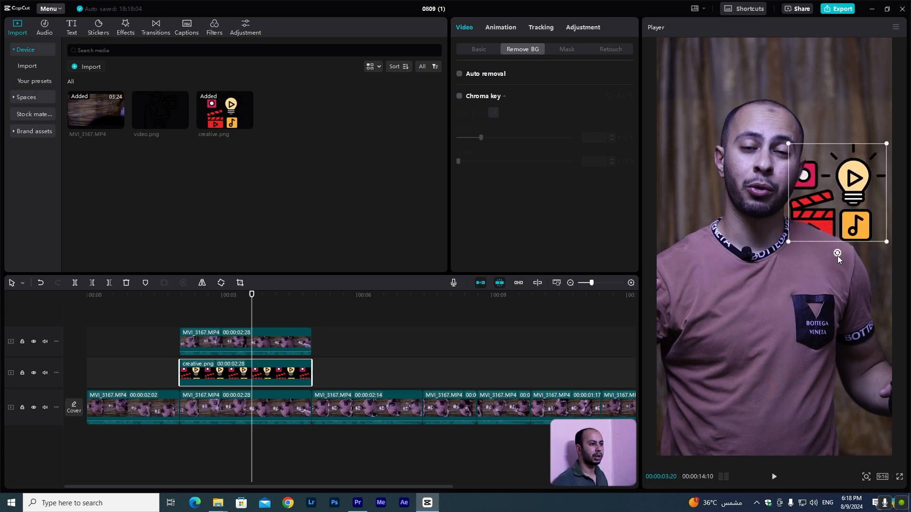
pyautogui.moveTo(838, 255); pyautogui.dragTo(818, 229)
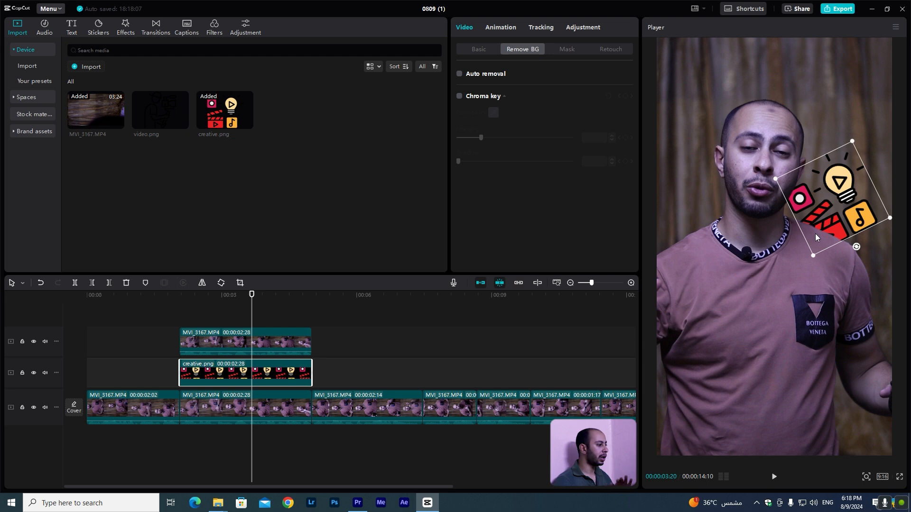
# Mute the audio of the cutout clip's track.
pyautogui.click(45, 373)
pyautogui.click(45, 342)
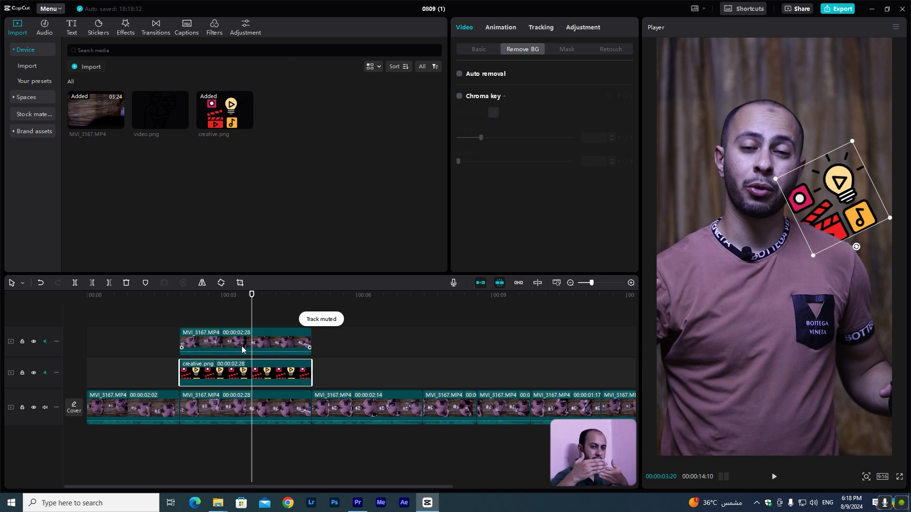
# Add video.png on a new track at the playhead and trim it to end with the cutout clip, about 2:28 long.
pyautogui.click(242, 347)
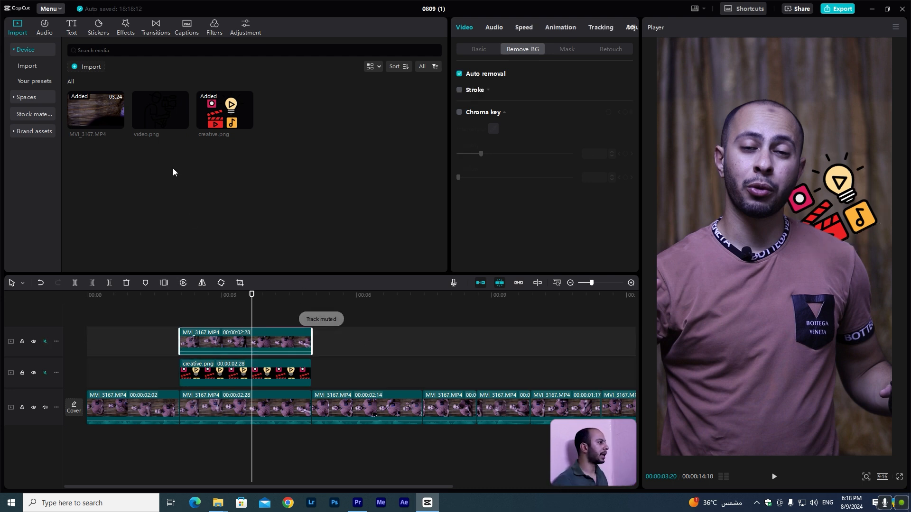
pyautogui.moveTo(161, 110); pyautogui.dragTo(208, 375)
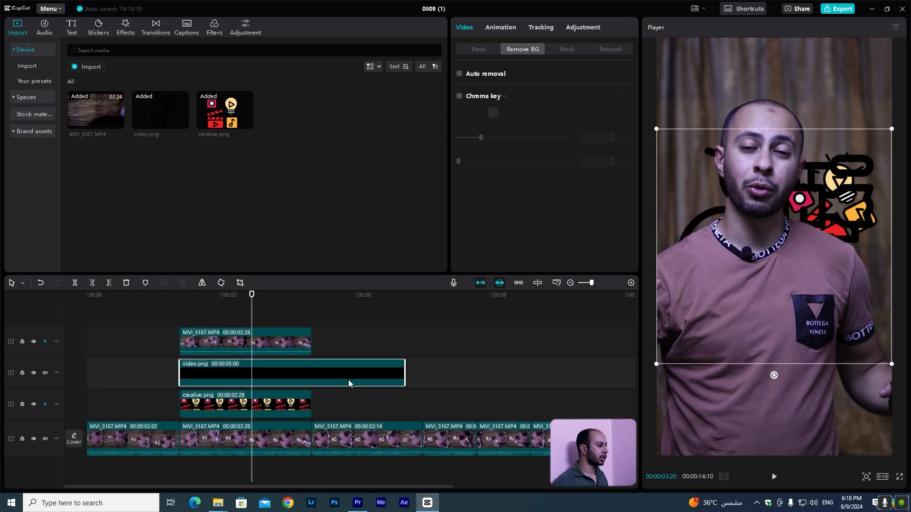
pyautogui.moveTo(405, 376); pyautogui.dragTo(280, 375)
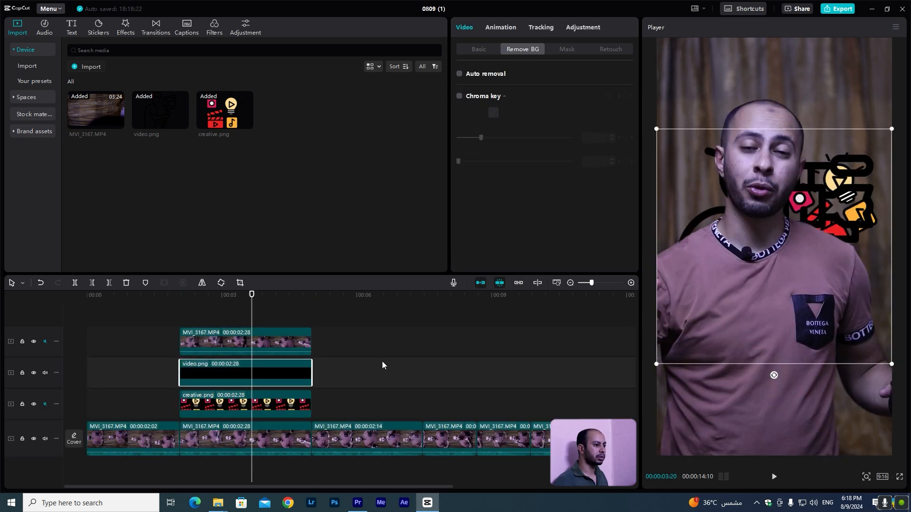
# Shrink video.png, place it left of the head, and tilt it at an angle.
pyautogui.moveTo(657, 364); pyautogui.dragTo(727, 295)
pyautogui.moveTo(782, 272); pyautogui.dragTo(726, 214)
pyautogui.moveTo(719, 248); pyautogui.dragTo(699, 223)
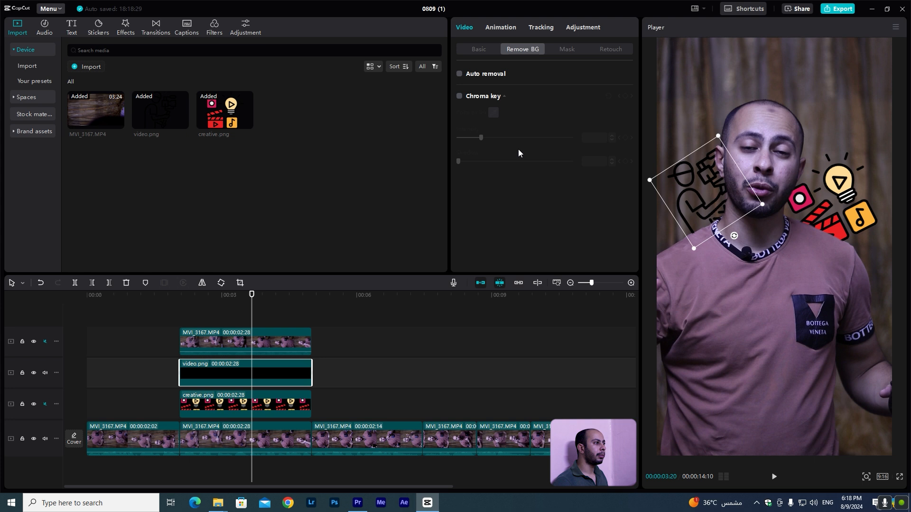
# Apply a Curves adjustment to video.png, raising the black point to the top to turn the graphic white.
pyautogui.click(502, 28)
pyautogui.click(580, 26)
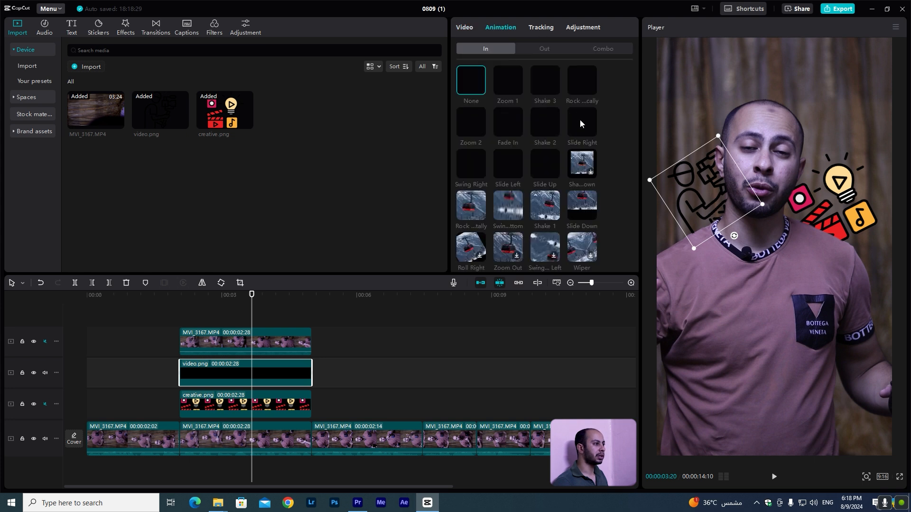
pyautogui.click(594, 50)
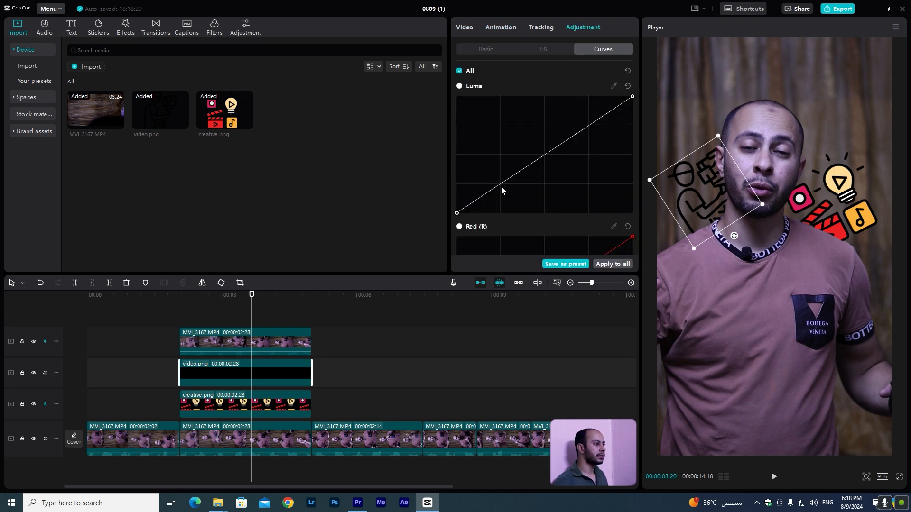
pyautogui.moveTo(457, 212); pyautogui.dragTo(457, 97)
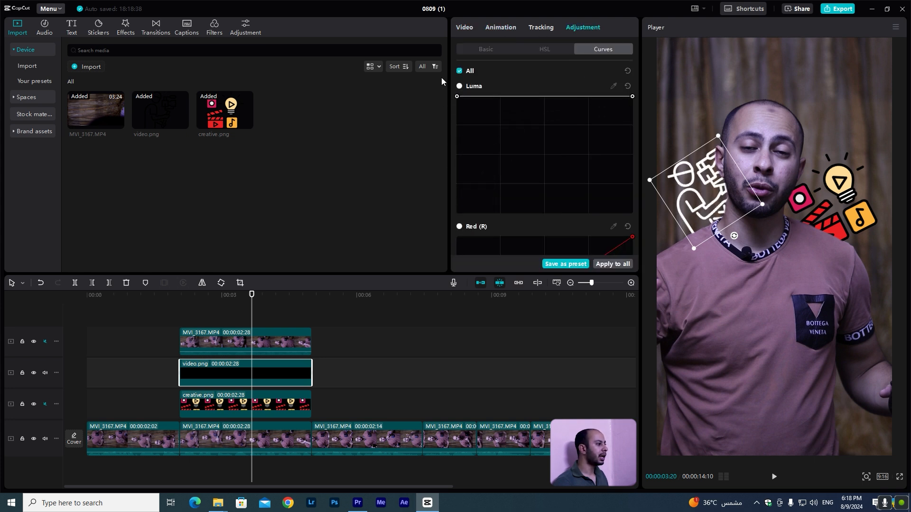
# Trim the start of video.png so it begins later, about 1:22 long, and play back the section.
pyautogui.click(197, 316)
pyautogui.moveTo(180, 373); pyautogui.dragTo(233, 373)
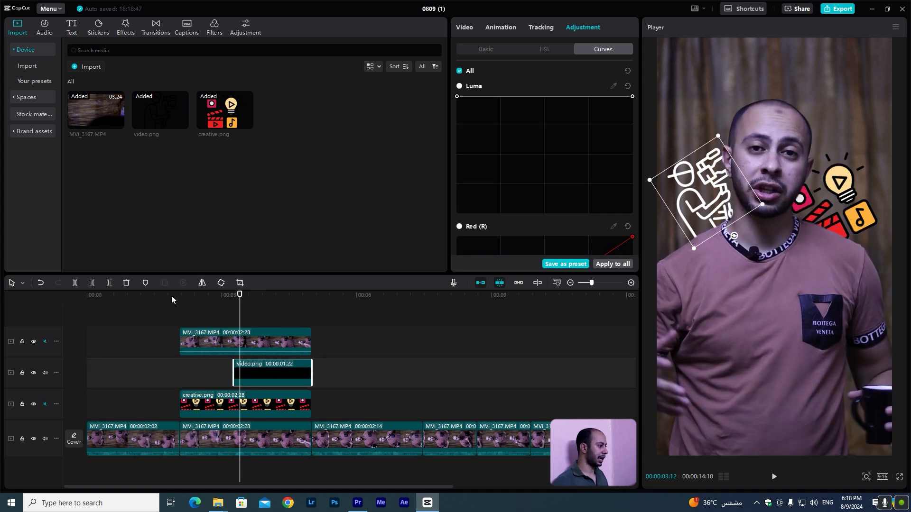
pyautogui.click(172, 300)
pyautogui.press('space')
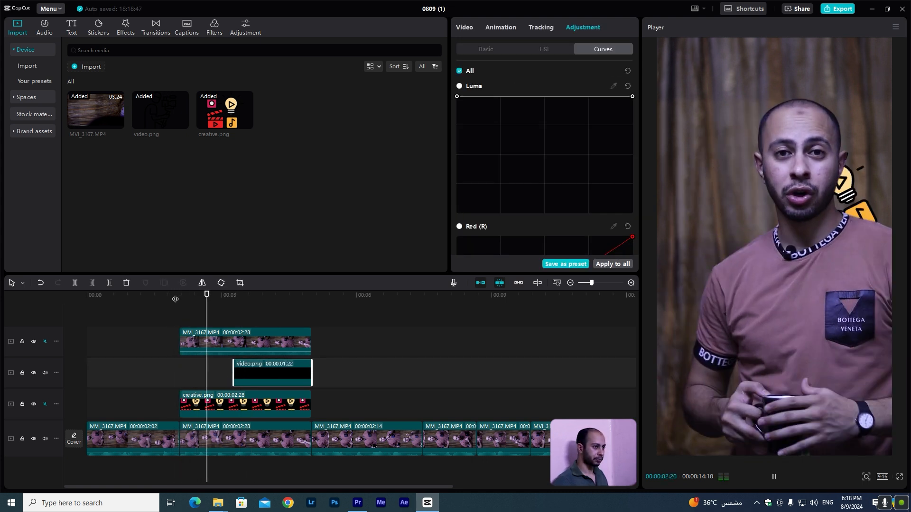
pyautogui.press('space')
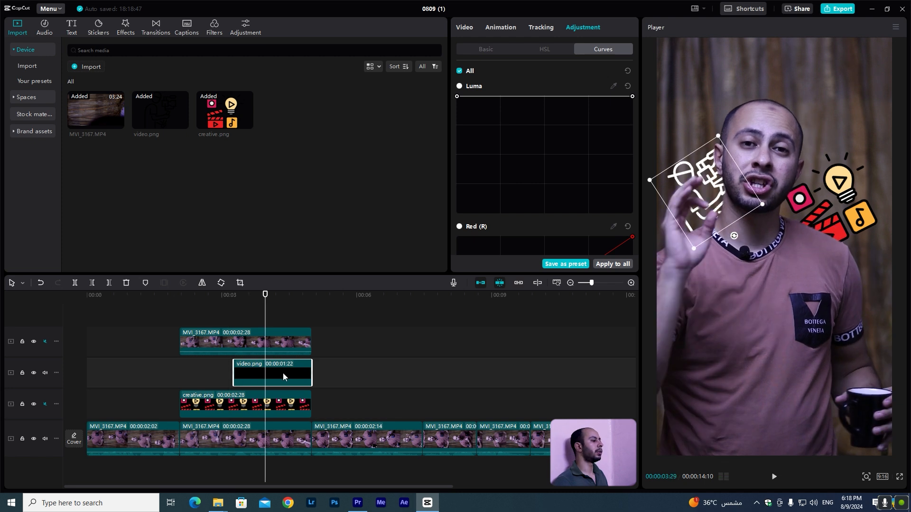
# Apply the Zoom 1 in-animation to the creative.png image.
pyautogui.click(228, 410)
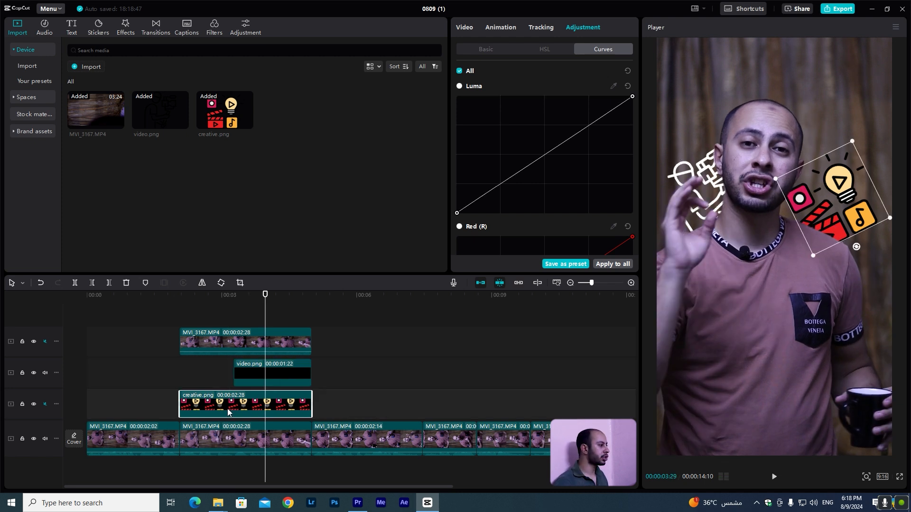
pyautogui.click(191, 294)
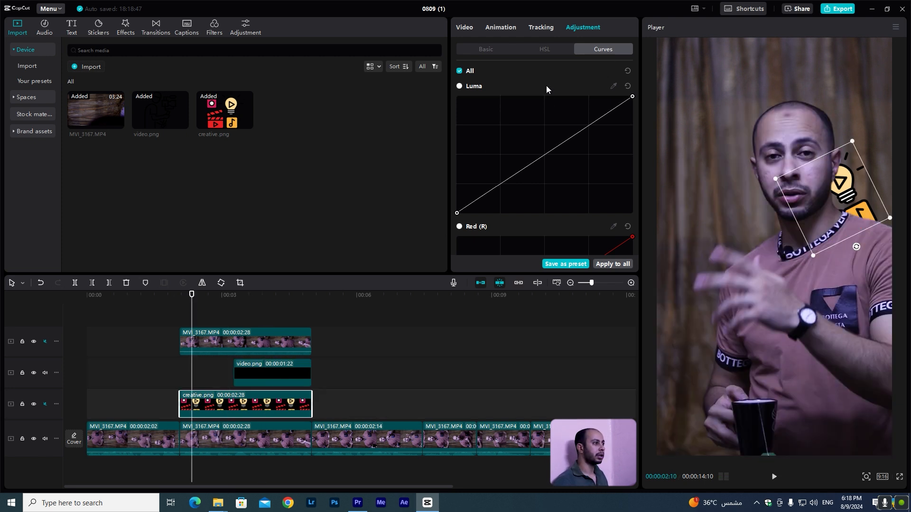
pyautogui.click(498, 30)
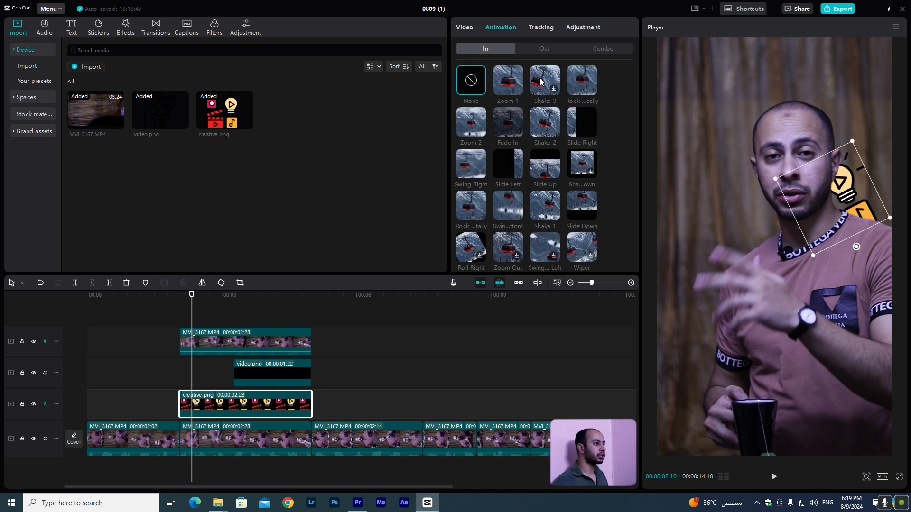
pyautogui.click(507, 80)
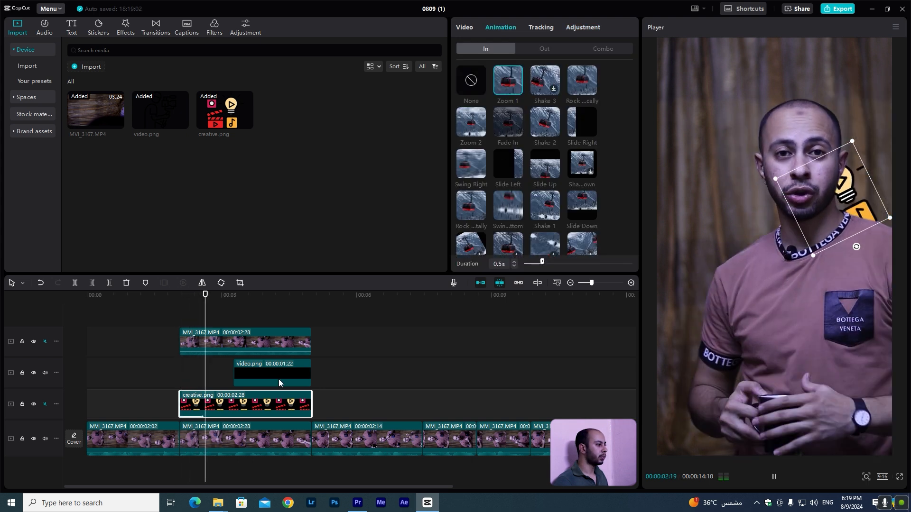
# Apply the Zoom 2 in-animation to video.png and preview the result.
pyautogui.click(278, 379)
pyautogui.click(473, 132)
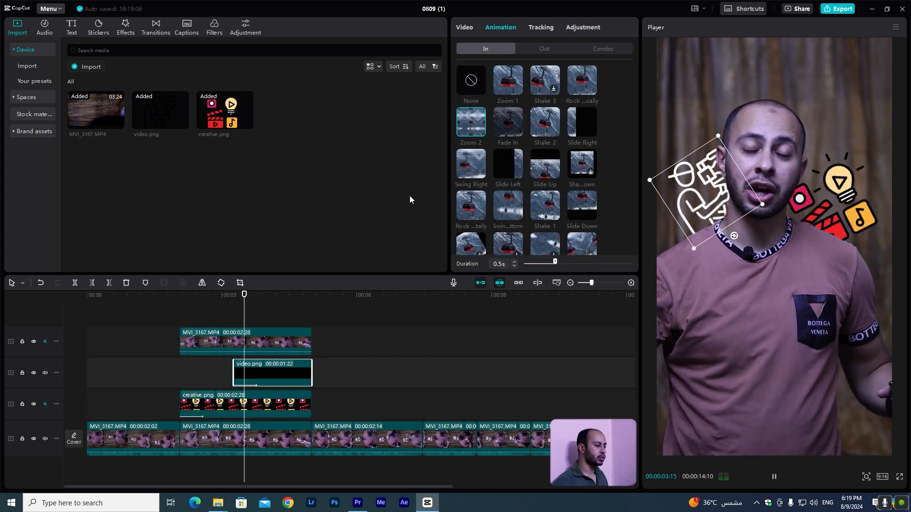
pyautogui.click(169, 295)
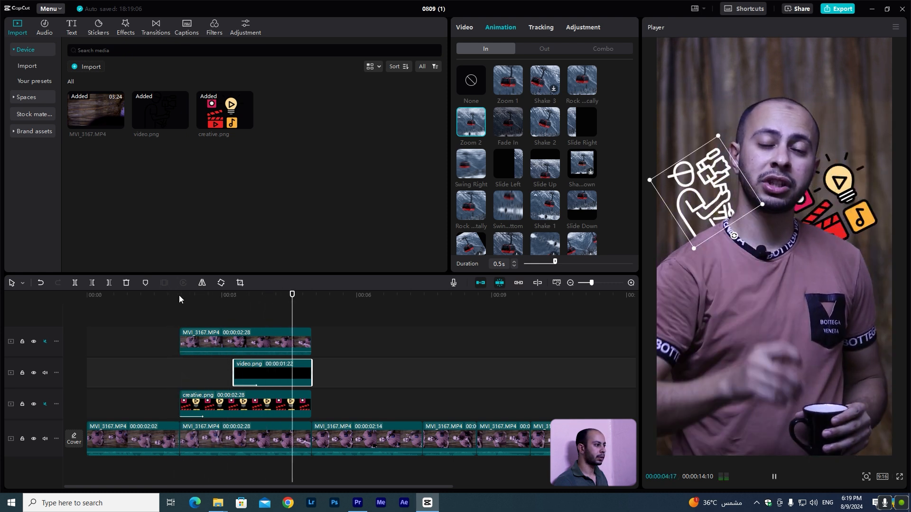
pyautogui.press('space')
pyautogui.click(254, 316)
pyautogui.click(188, 306)
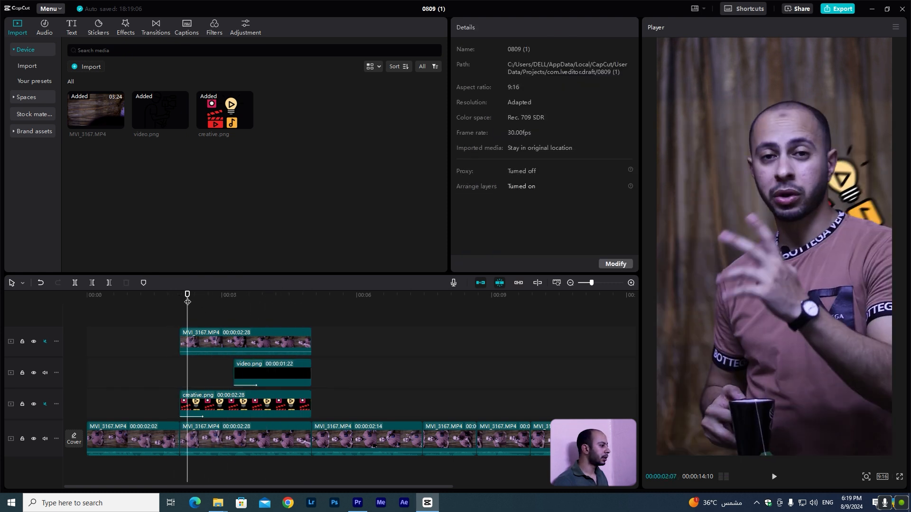
# Search sound effects for whoosh and add the swish_whoosh effect where the cutout clip begins.
pyautogui.click(46, 30)
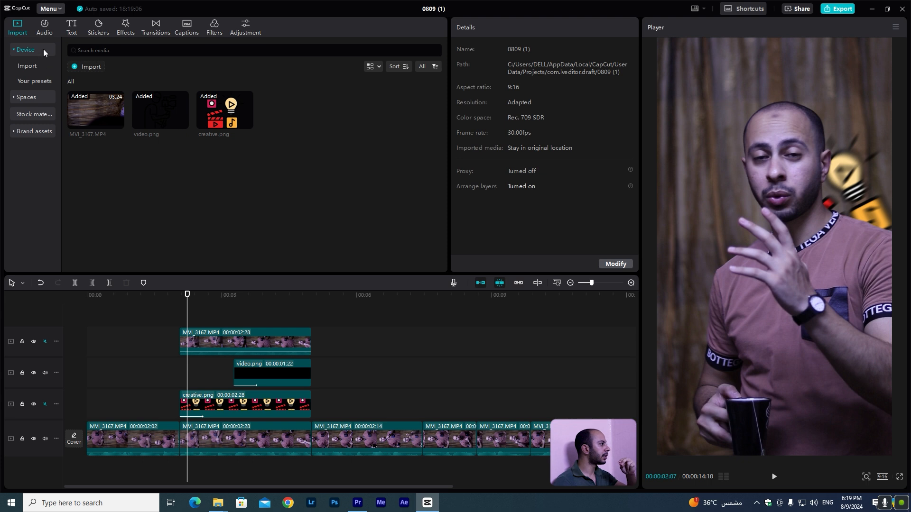
pyautogui.click(42, 70)
pyautogui.click(100, 46)
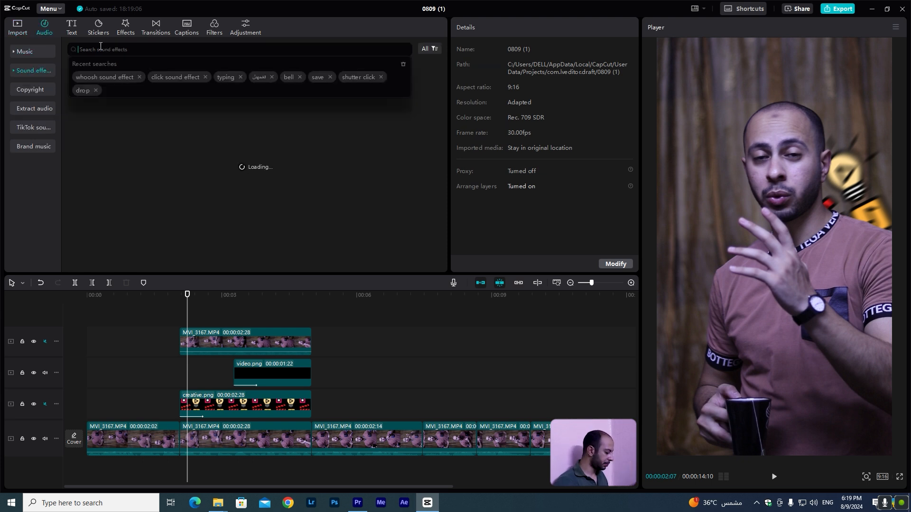
pyautogui.write('whoosh sound effect')
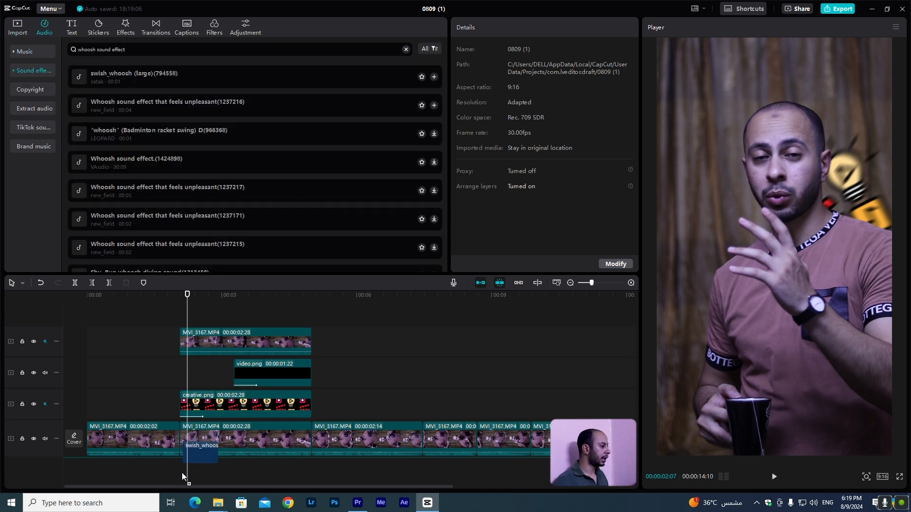
pyautogui.moveTo(183, 477); pyautogui.dragTo(179, 475)
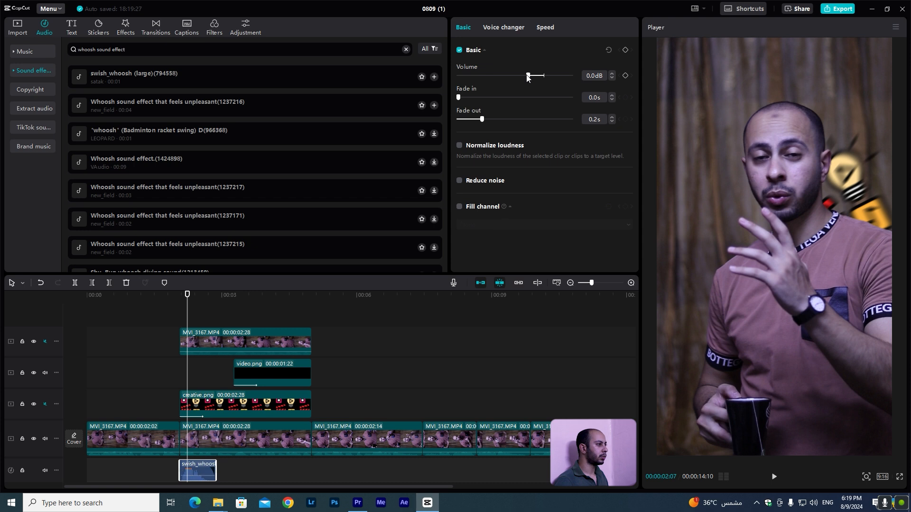
# Add a second swish_whoosh where video.png begins and lower its volume to -13.9 dB.
pyautogui.moveTo(137, 90); pyautogui.dragTo(231, 448)
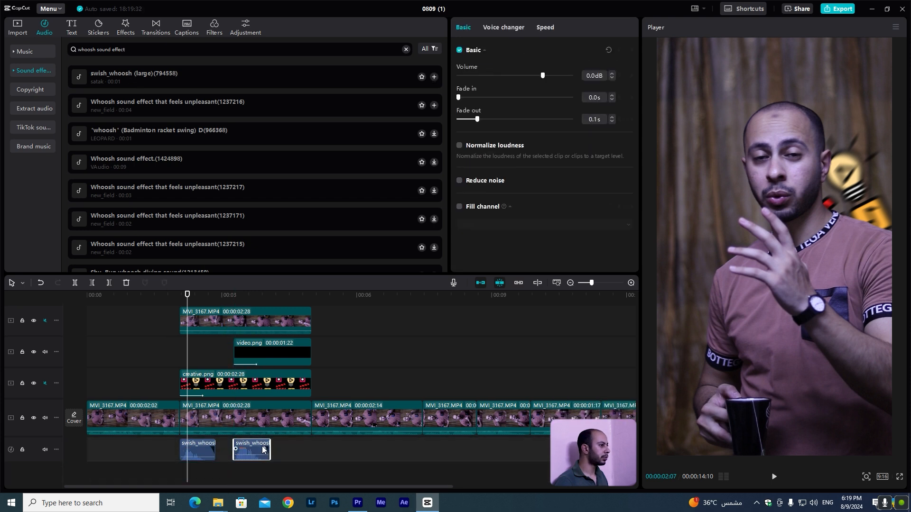
pyautogui.click(522, 75)
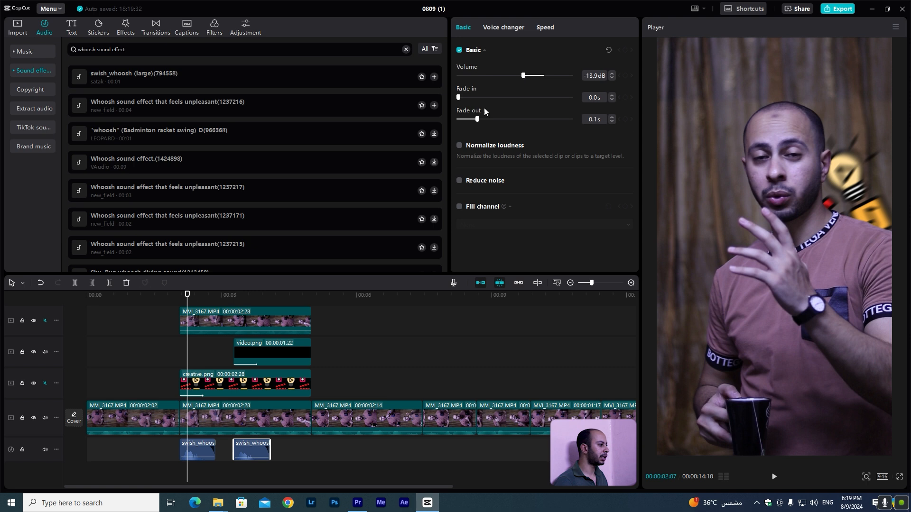
# Play back the section to check the sound effects.
pyautogui.click(174, 296)
pyautogui.press('space')
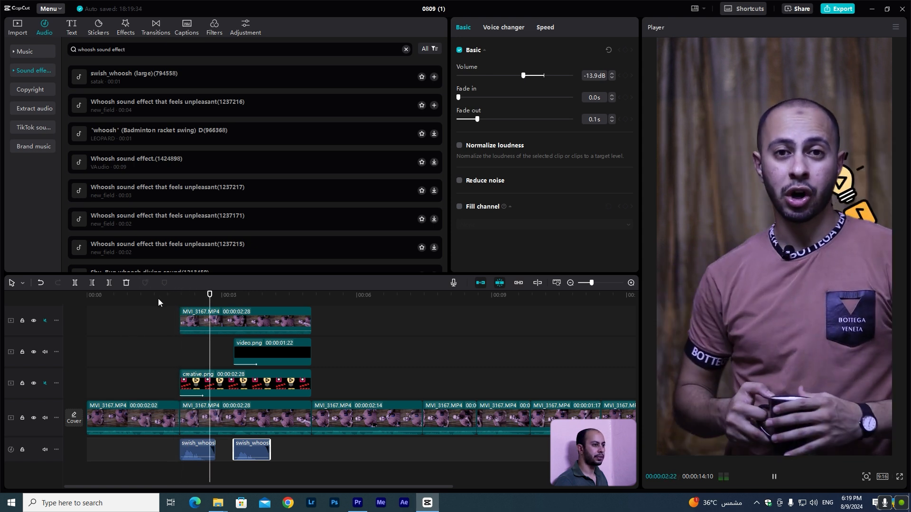
pyautogui.press('space')
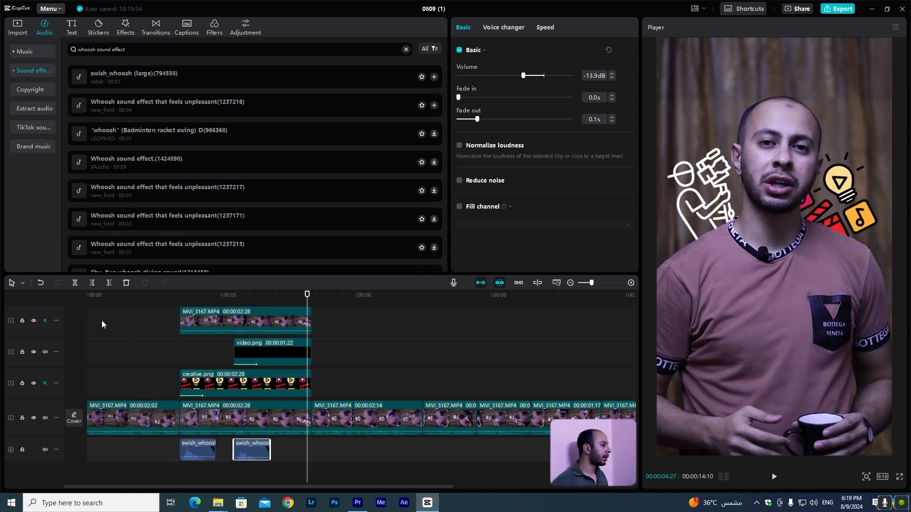
# Place the Saved...1729.mp4 overlay clip at the very start of the timeline on the video.png track.
pyautogui.click(100, 321)
pyautogui.click(19, 30)
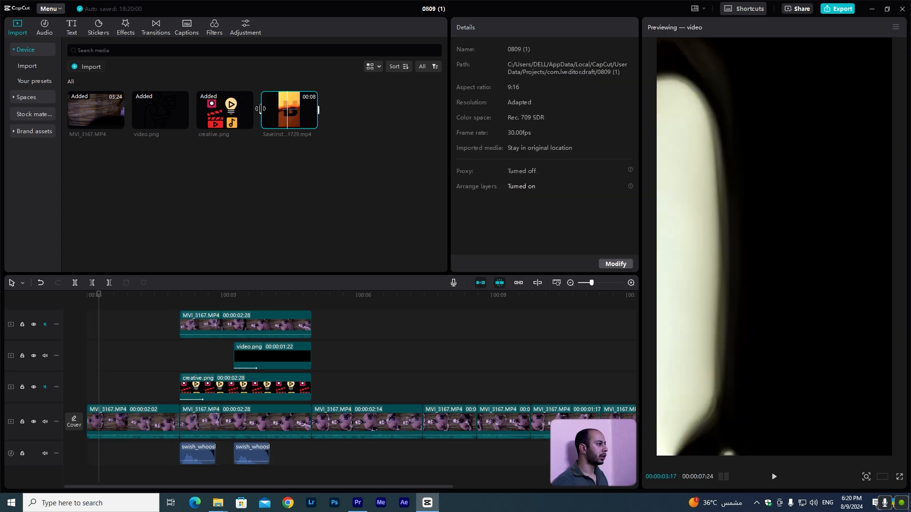
pyautogui.moveTo(261, 110); pyautogui.dragTo(98, 351)
pyautogui.press('space')
pyautogui.click(95, 293)
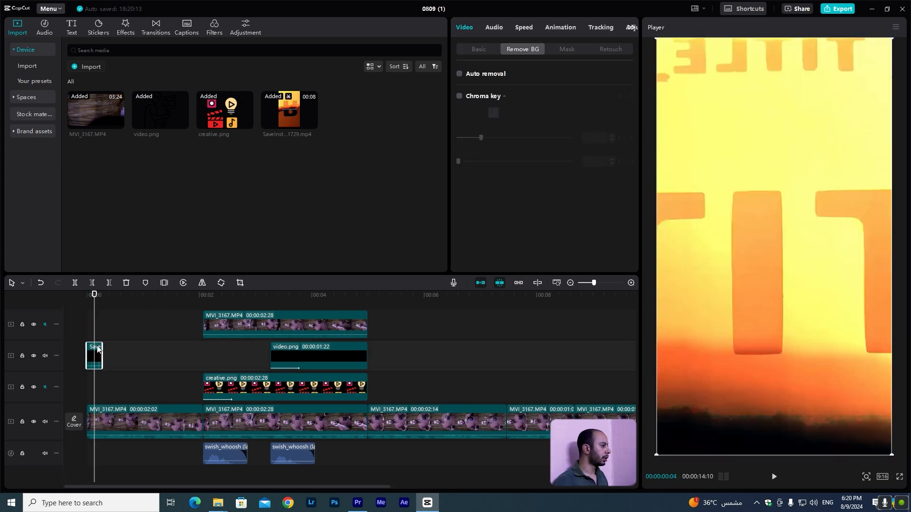
# Enable Blend for the overlay clip and choose a blend mode.
pyautogui.click(477, 50)
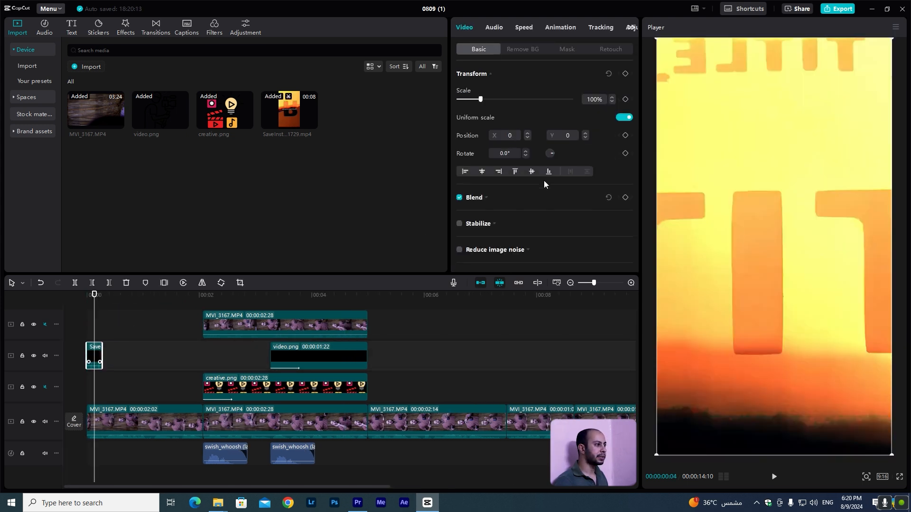
pyautogui.click(478, 198)
pyautogui.scroll(-1, 541, 199)
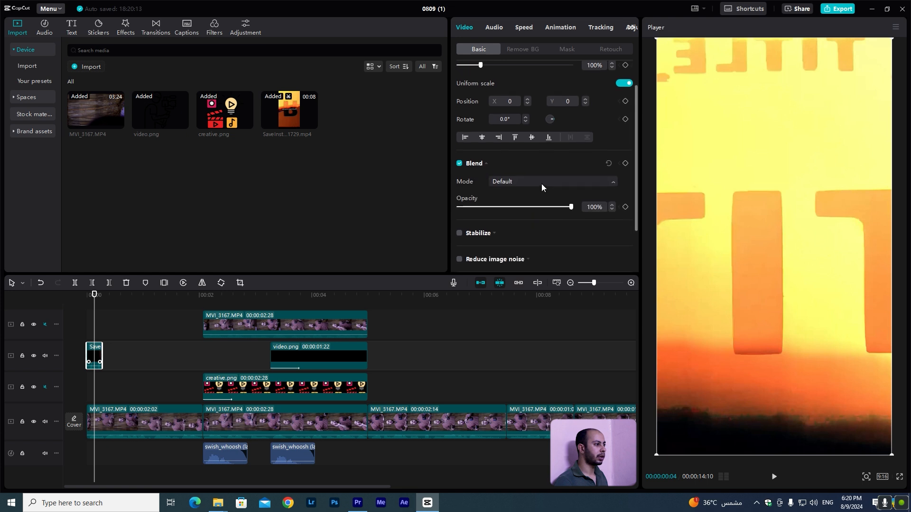
pyautogui.click(542, 182)
pyautogui.click(538, 227)
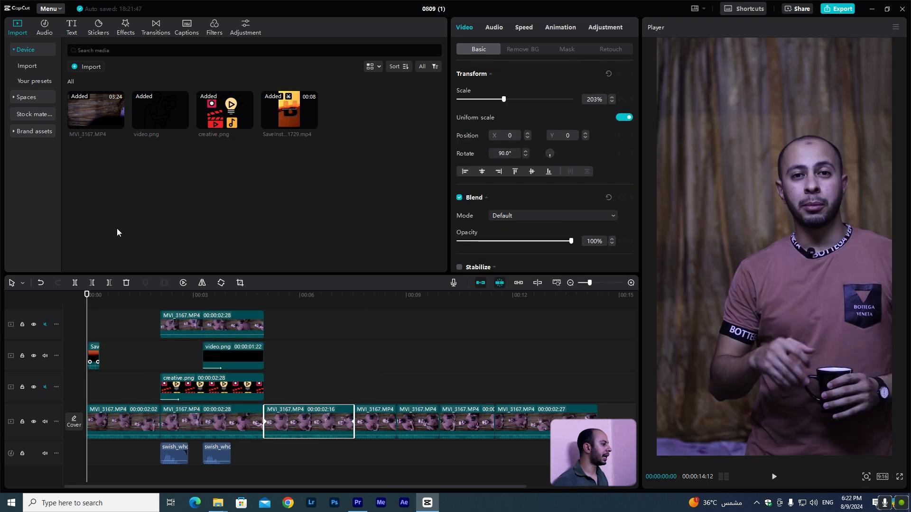
# Add the Saved...1729.mp4 overlay on a new top track at the playhead near 5 seconds.
pyautogui.press('space')
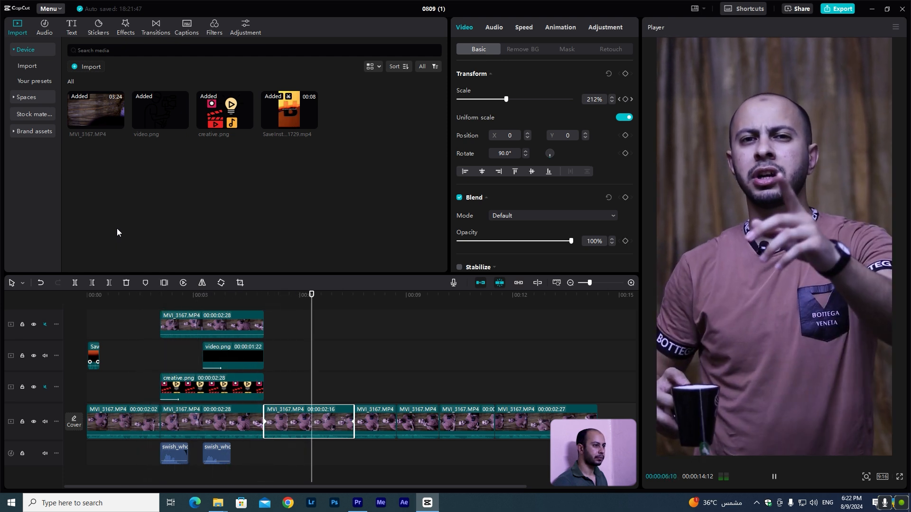
pyautogui.press('space')
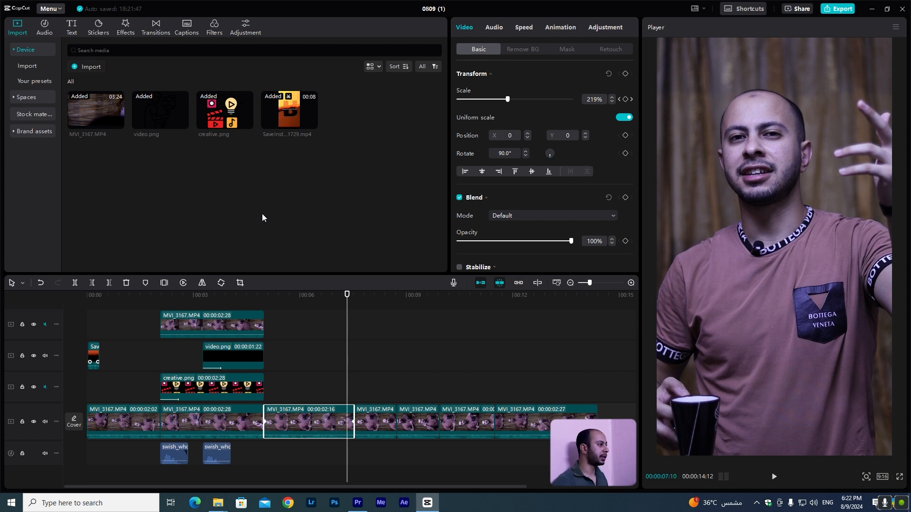
pyautogui.click(283, 116)
pyautogui.moveTo(282, 112); pyautogui.dragTo(267, 332)
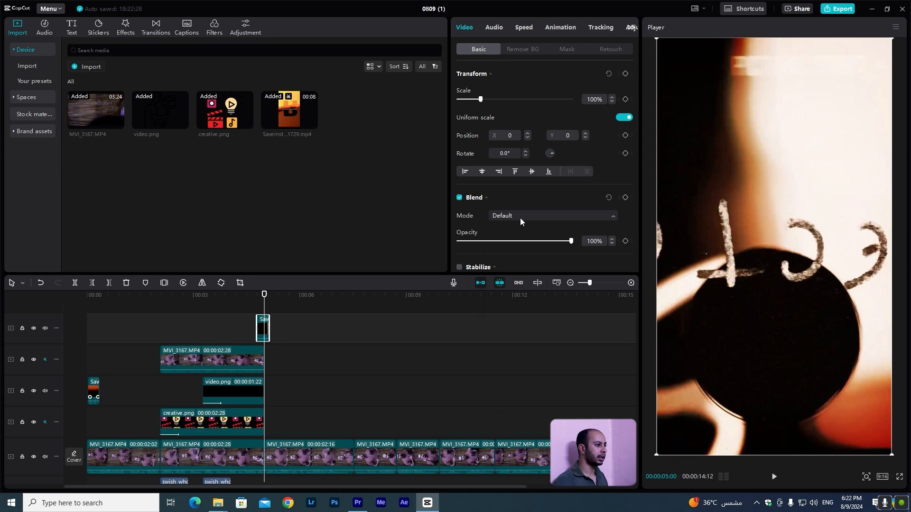
# Set the overlay's blend mode to Screen and its opacity to 34%.
pyautogui.click(520, 218)
pyautogui.click(533, 260)
pyautogui.click(499, 241)
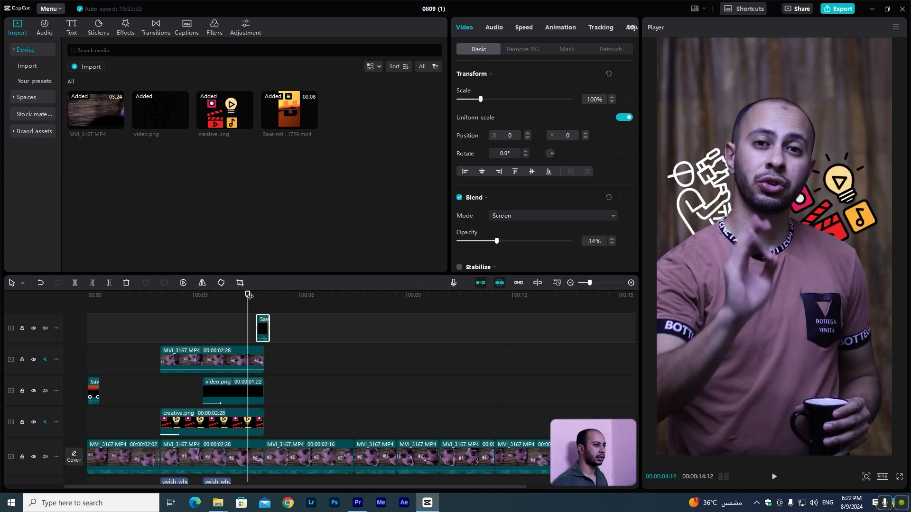
# Trim the end of the talking-head clip near 6 seconds and set a 230% scale keyframe at the playhead.
pyautogui.press('space')
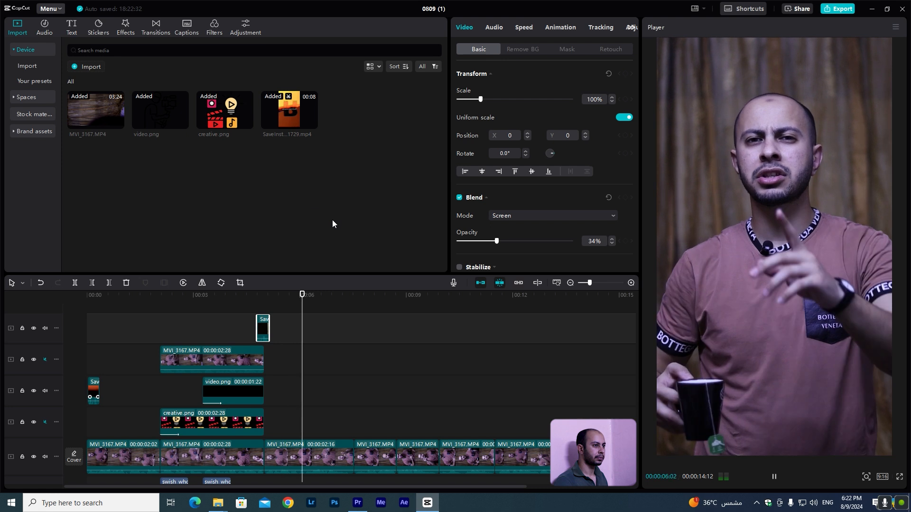
pyautogui.click(344, 465)
pyautogui.press('w')
pyautogui.click(322, 465)
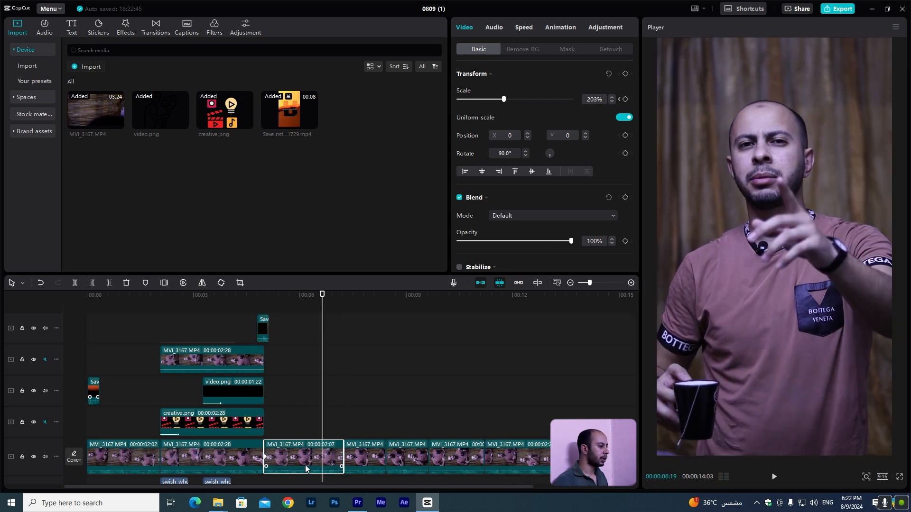
pyautogui.click(594, 102)
pyautogui.write('230')
pyautogui.press('Return')
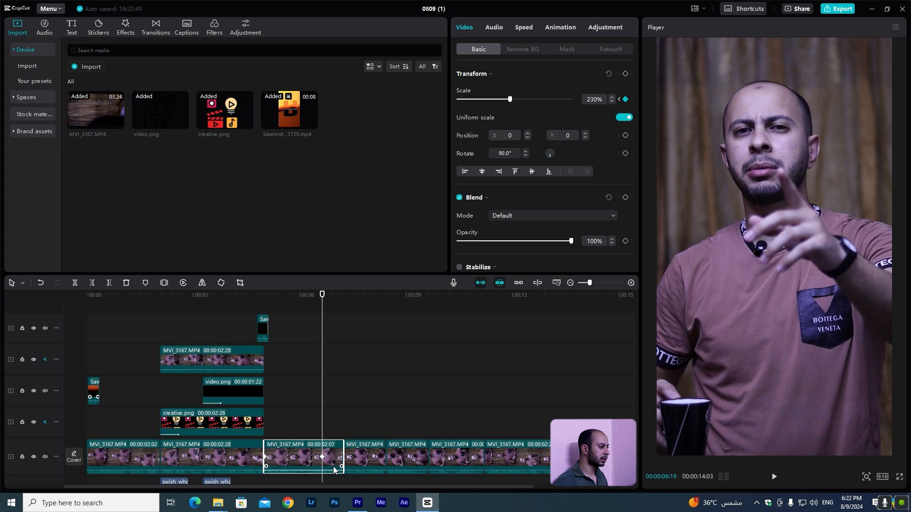
# Play back the zoomed section of the talking-head clips to review the zoom.
pyautogui.click(254, 295)
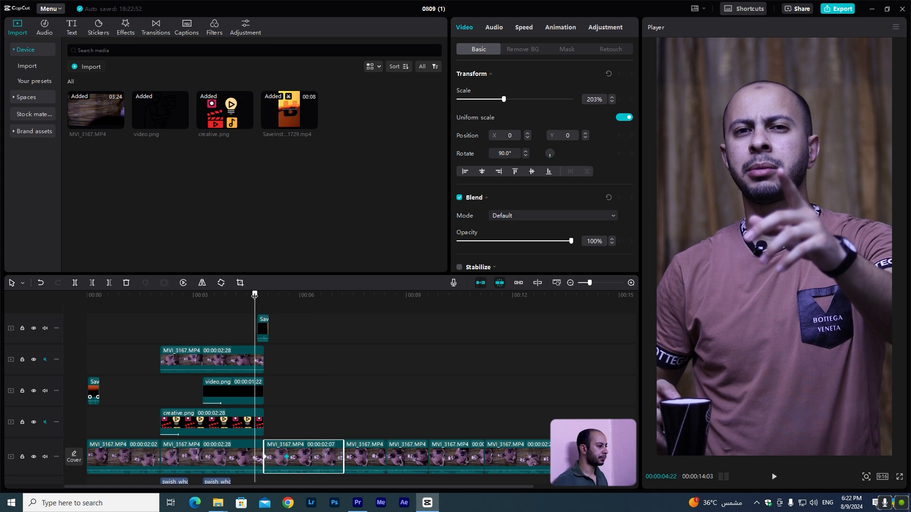
pyautogui.press('space')
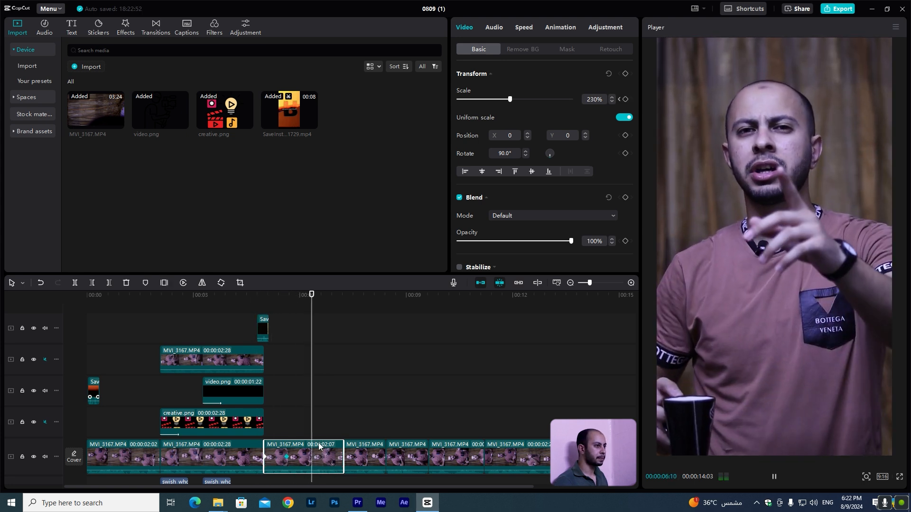
pyautogui.press('space')
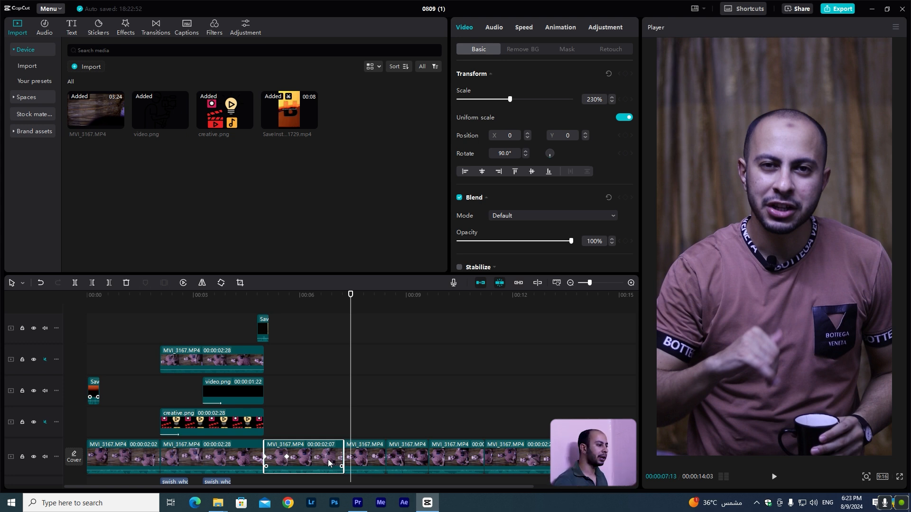
pyautogui.click(349, 455)
pyautogui.press('space')
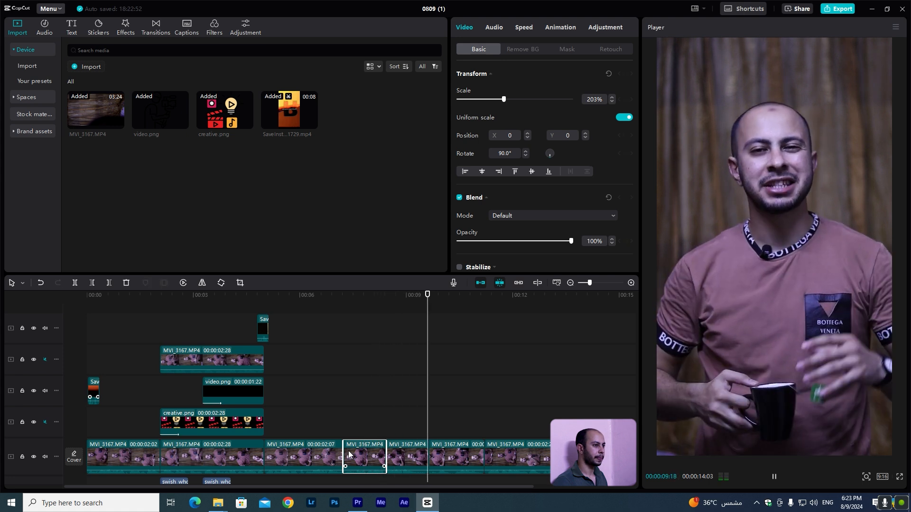
pyautogui.click(442, 458)
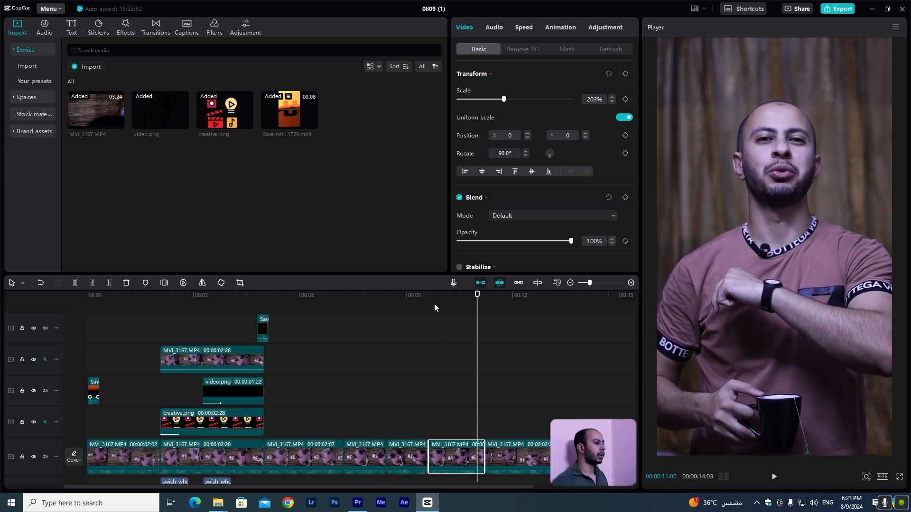
pyautogui.click(429, 299)
pyautogui.press('space')
pyautogui.press('space')
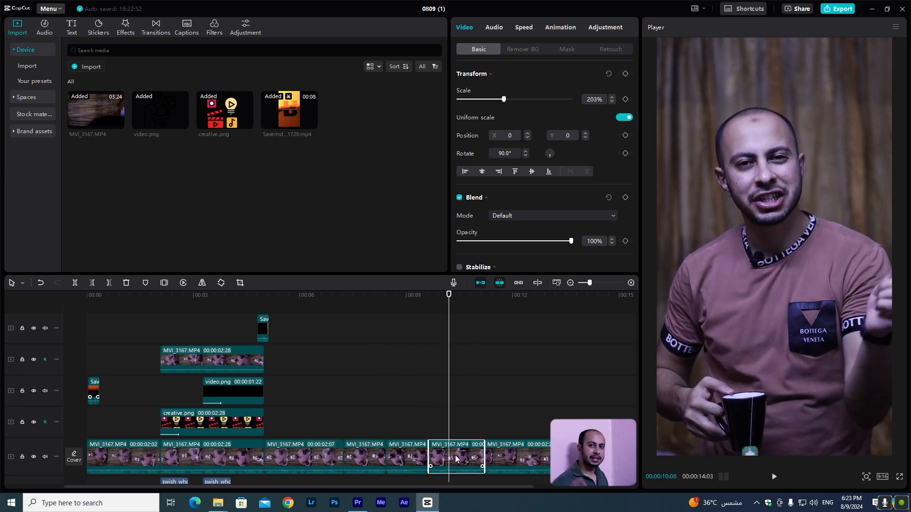
# Import save-instagram.png and place it on the creative.png track near 9.5 seconds, trimmed to about 1.5 seconds.
pyautogui.moveTo(212, 511)
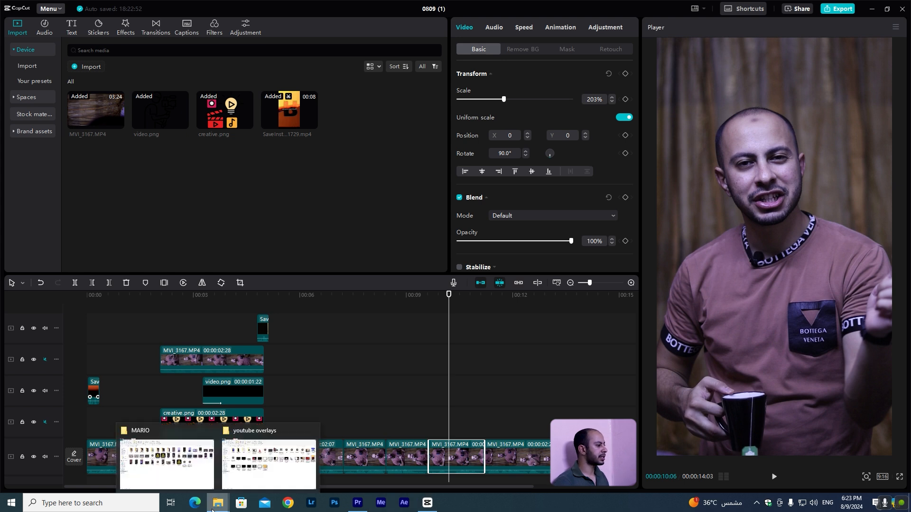
pyautogui.moveTo(212, 510); pyautogui.dragTo(263, 212)
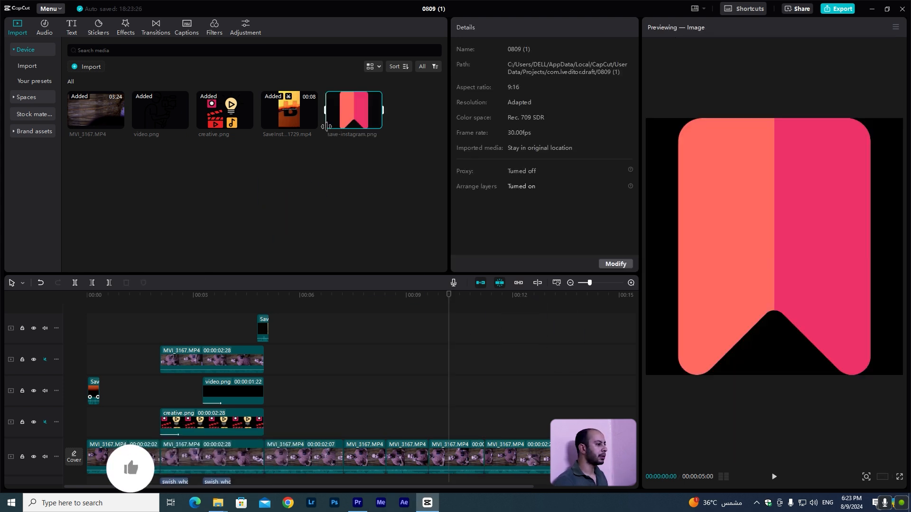
pyautogui.moveTo(326, 126); pyautogui.dragTo(432, 427)
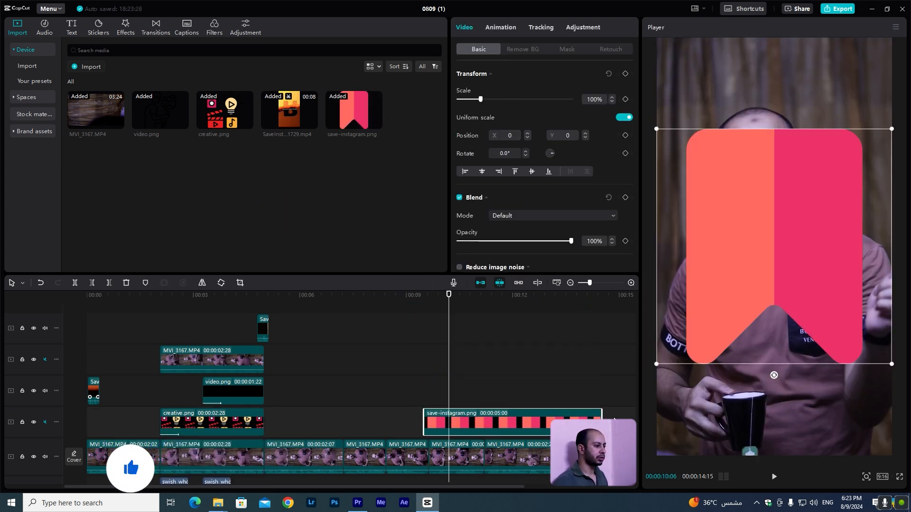
pyautogui.moveTo(601, 422); pyautogui.dragTo(484, 422)
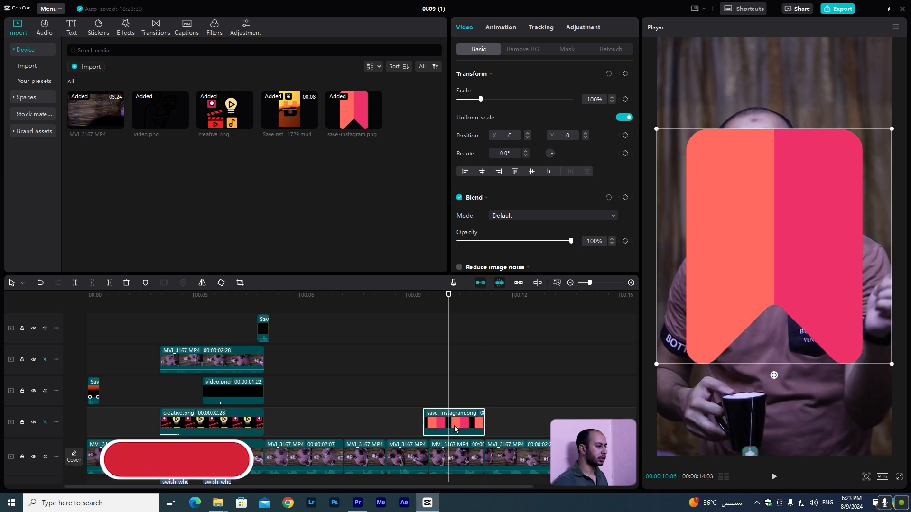
pyautogui.moveTo(424, 423); pyautogui.dragTo(428, 423)
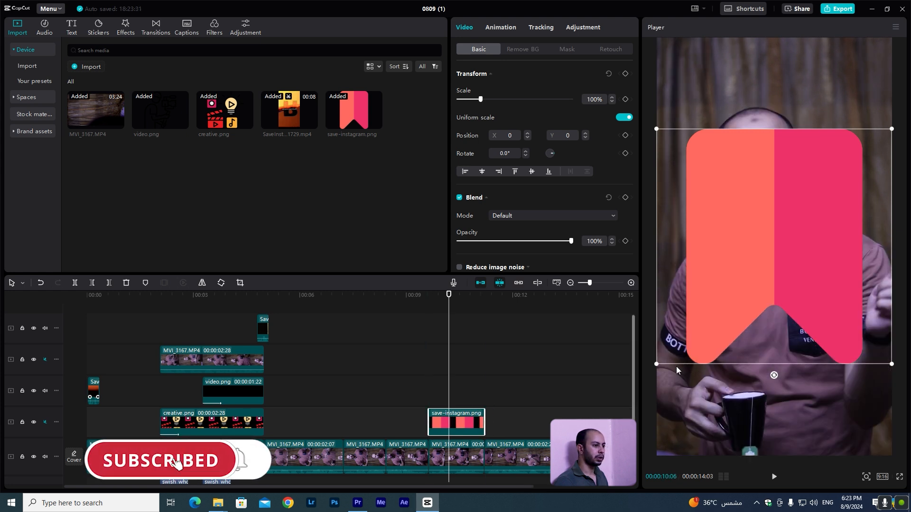
# Scale the save icon down to about 23% and move it onto the shirt's chest.
pyautogui.moveTo(657, 364); pyautogui.dragTo(785, 338)
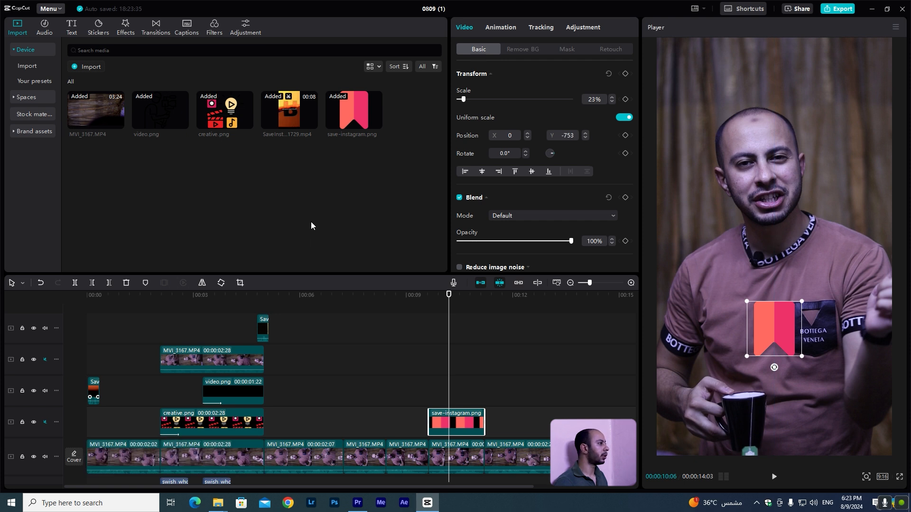
pyautogui.click(576, 28)
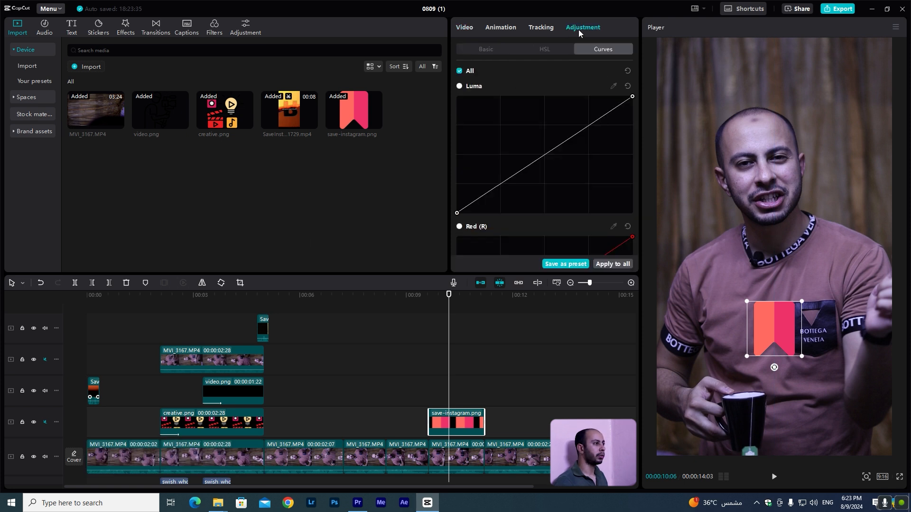
# Give the save icon a Rock in-animation and a Slide Down out-animation.
pyautogui.click(500, 28)
pyautogui.click(579, 78)
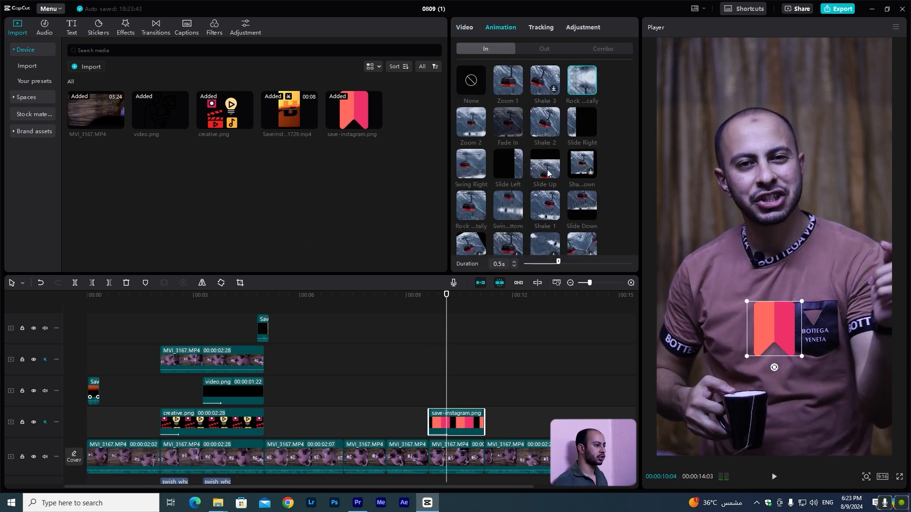
pyautogui.click(541, 49)
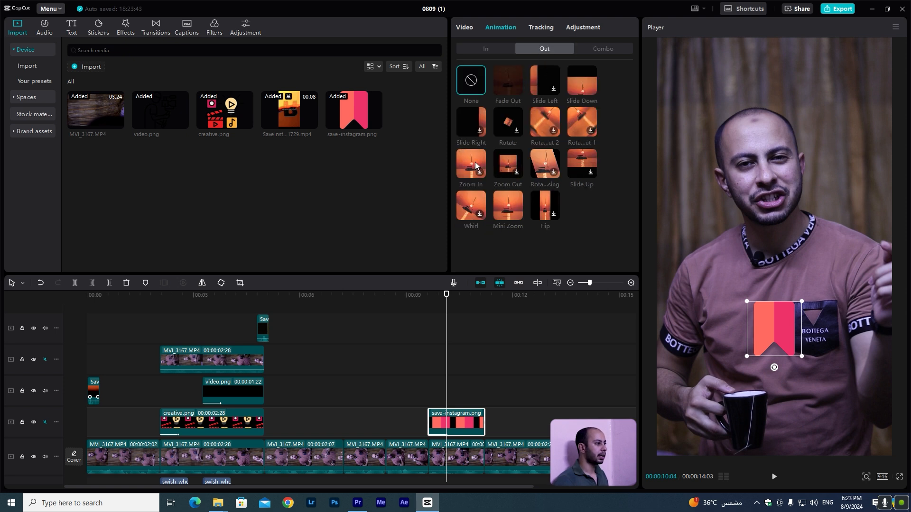
pyautogui.click(581, 79)
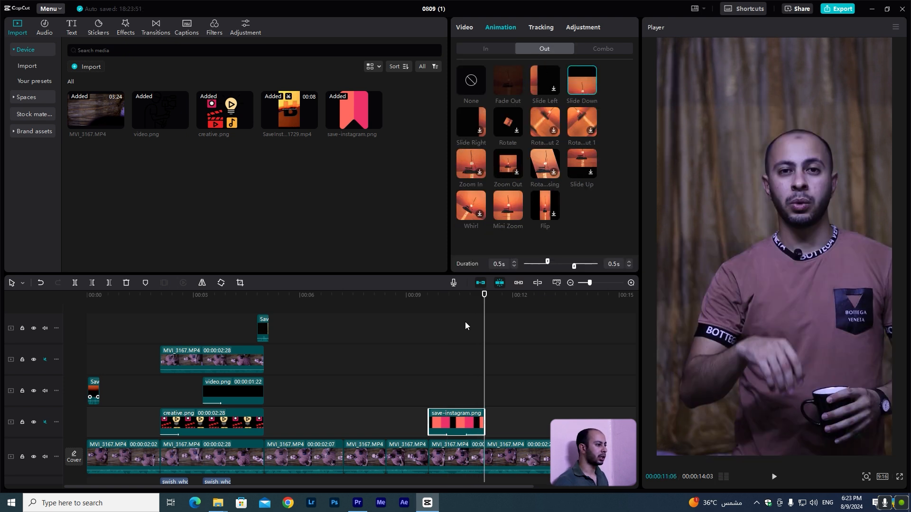
pyautogui.click(437, 299)
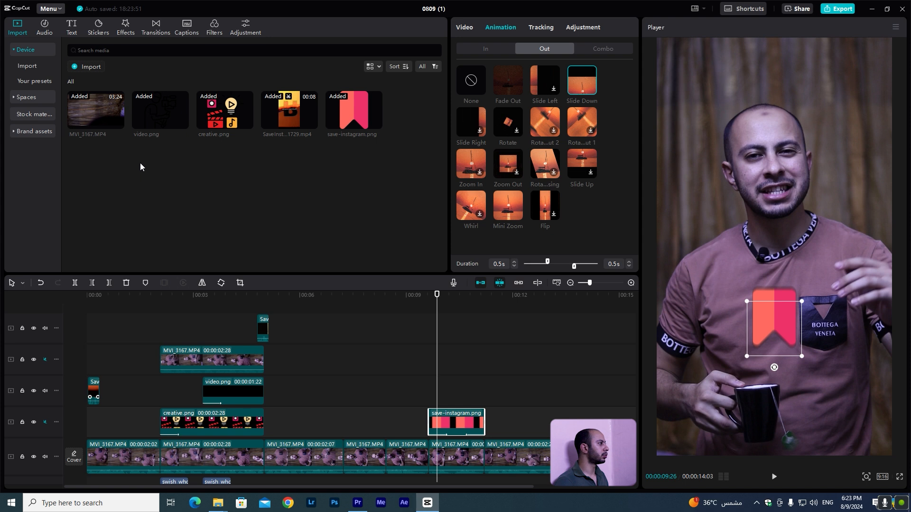
# Search sound effects for "click" and add the single click sound under the save icon near 9.5 seconds.
pyautogui.click(49, 30)
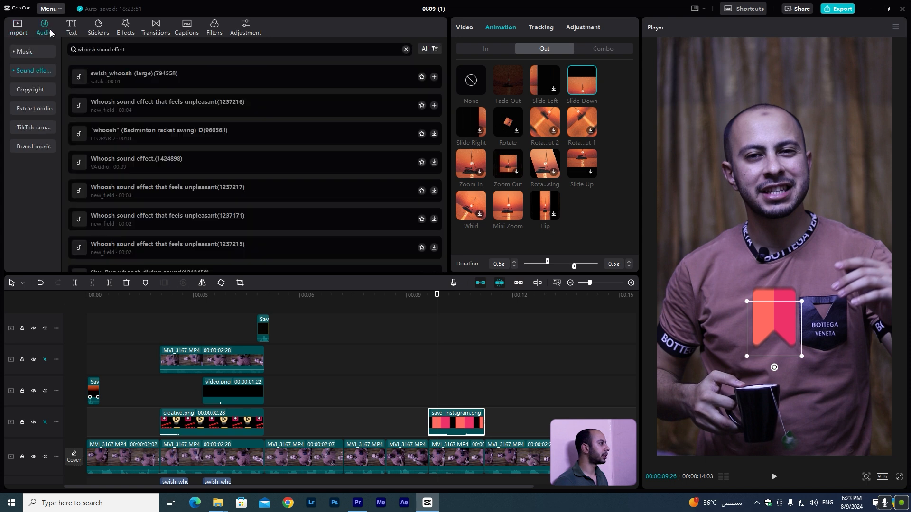
pyautogui.click(140, 46)
pyautogui.write('click')
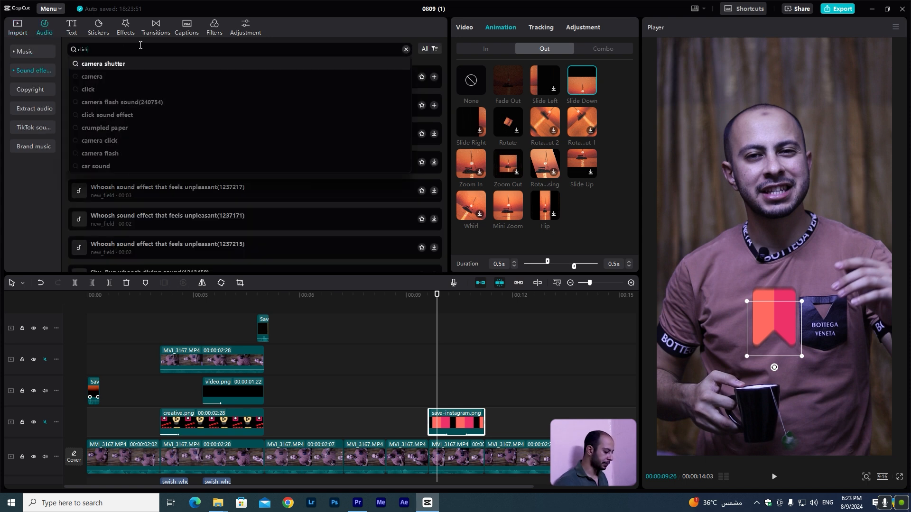
pyautogui.press('Return')
pyautogui.click(158, 77)
pyautogui.moveTo(158, 76); pyautogui.dragTo(435, 472)
pyautogui.click(424, 299)
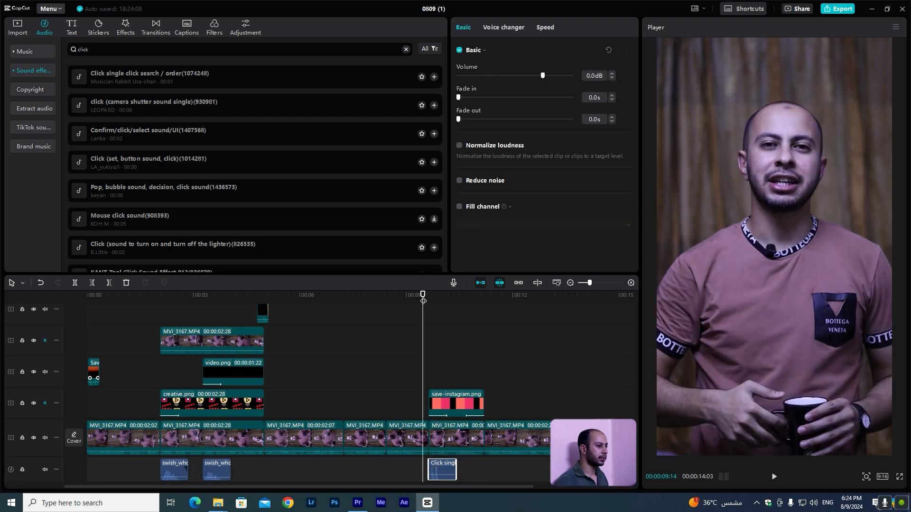
pyautogui.press('space')
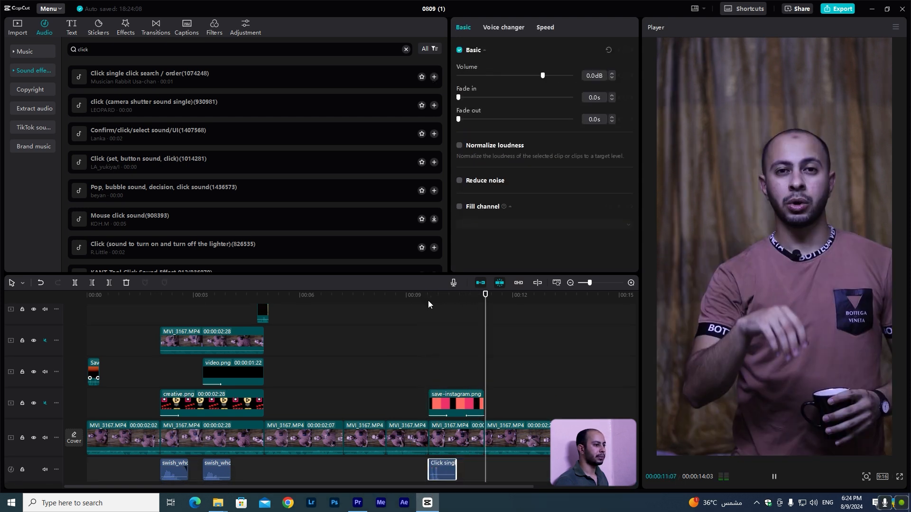
# Add the black stock clip from Trending on a new top track at the playhead near 8 seconds.
pyautogui.click(382, 437)
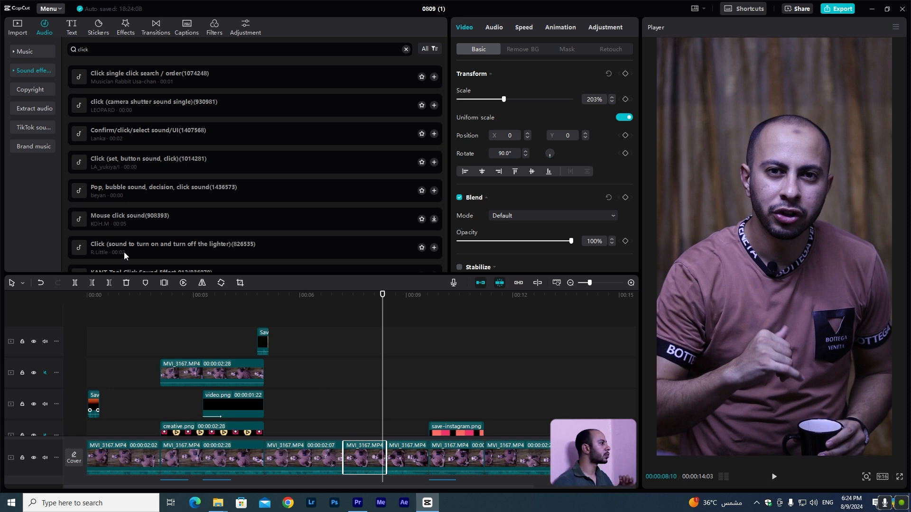
pyautogui.click(15, 29)
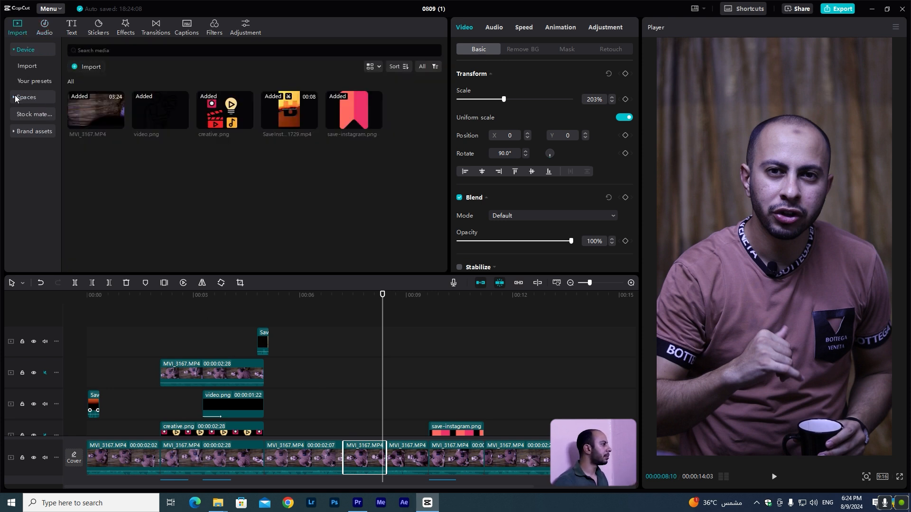
pyautogui.click(15, 114)
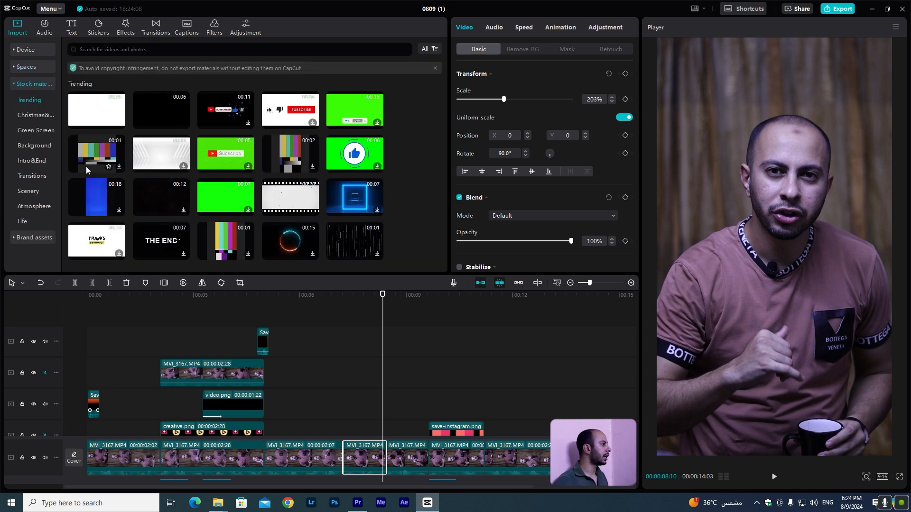
pyautogui.click(38, 145)
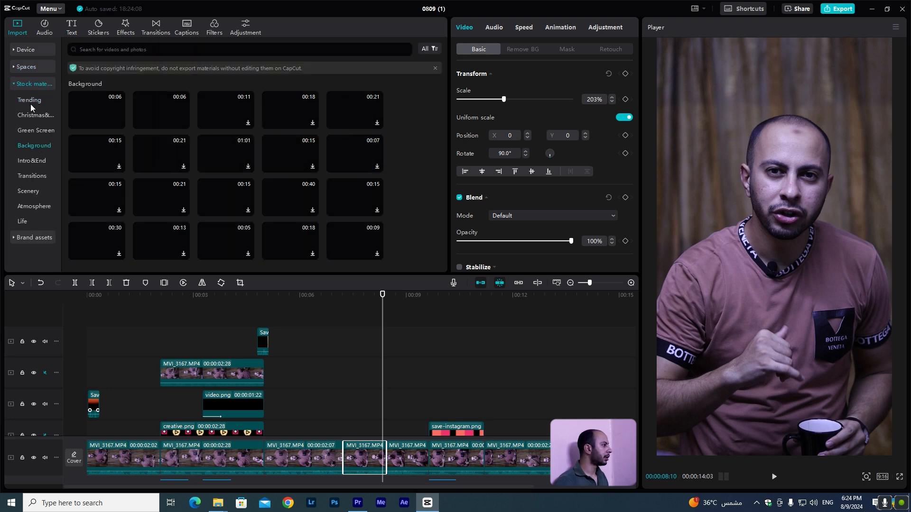
pyautogui.click(30, 104)
pyautogui.moveTo(158, 106); pyautogui.dragTo(403, 323)
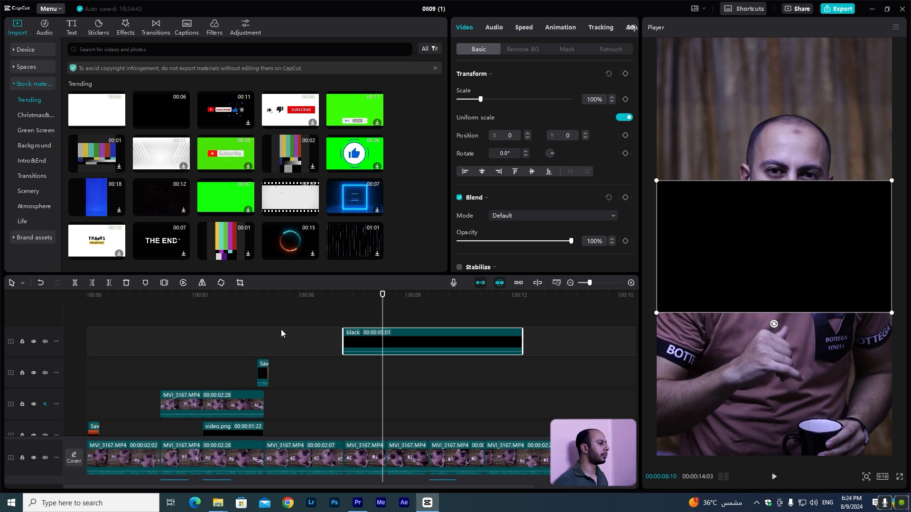
# Freeze a frame of the black clip and delete the black segments around the freeze.
pyautogui.click(164, 283)
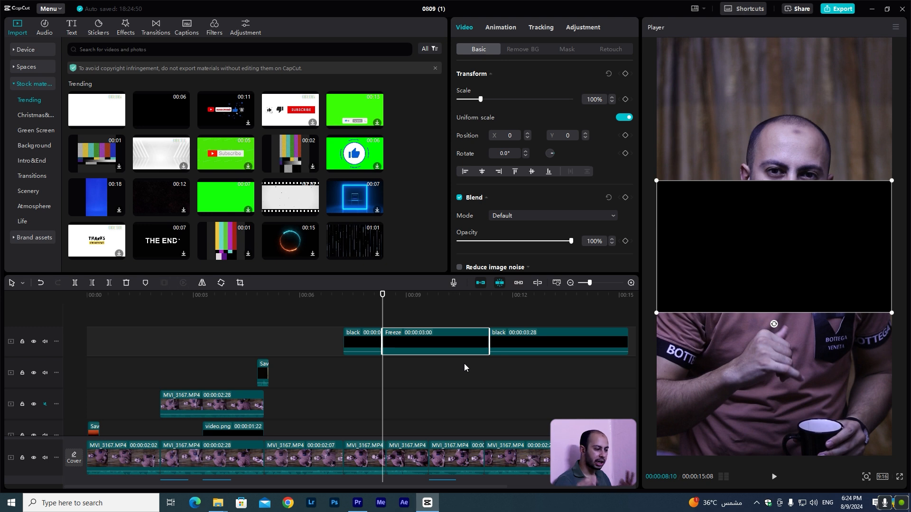
pyautogui.scroll(-1, 464, 363)
pyautogui.click(531, 340)
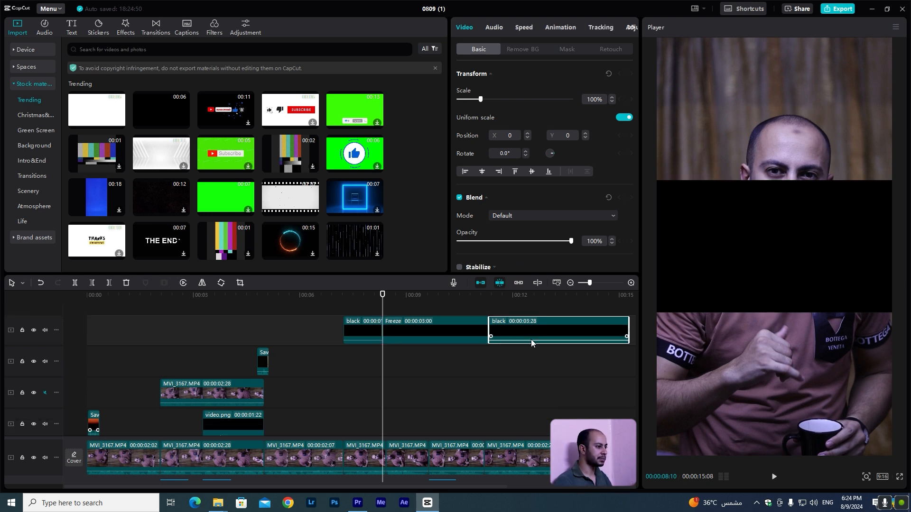
pyautogui.press('Delete')
pyautogui.click(371, 335)
pyautogui.press('Delete')
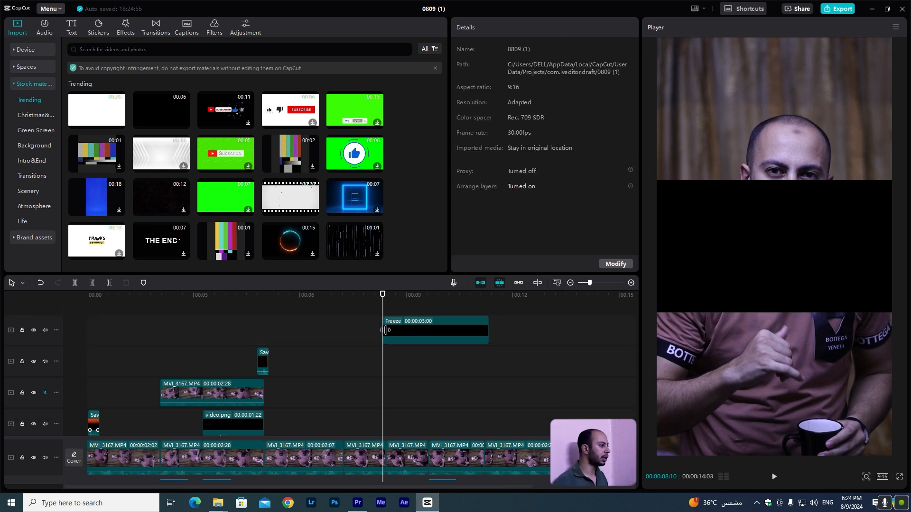
# Stretch the black freeze frame from the timeline start to about 14 seconds.
pyautogui.moveTo(385, 330); pyautogui.dragTo(86, 331)
pyautogui.moveTo(493, 332); pyautogui.dragTo(587, 332)
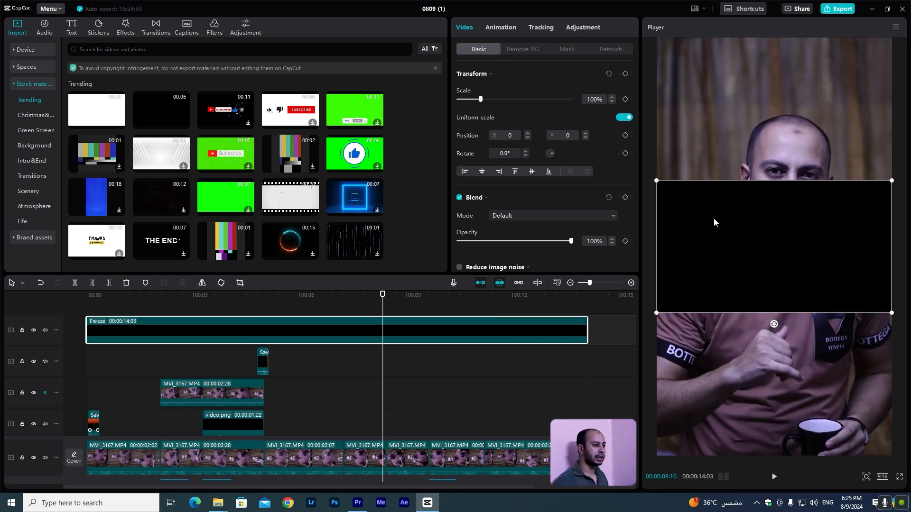
# Lower the black band to the frame's bottom and give it a Horizontal mask rotated 180° with feather 44.
pyautogui.moveTo(714, 217); pyautogui.dragTo(730, 406)
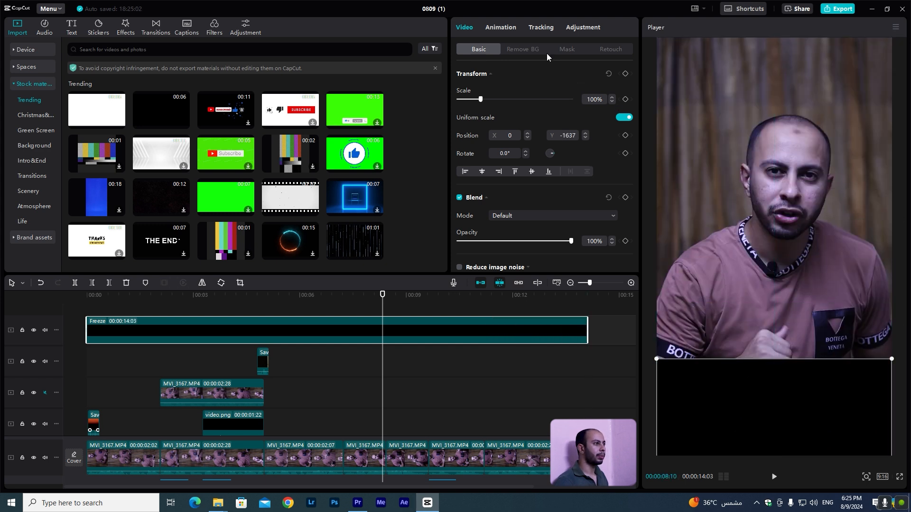
pyautogui.click(560, 50)
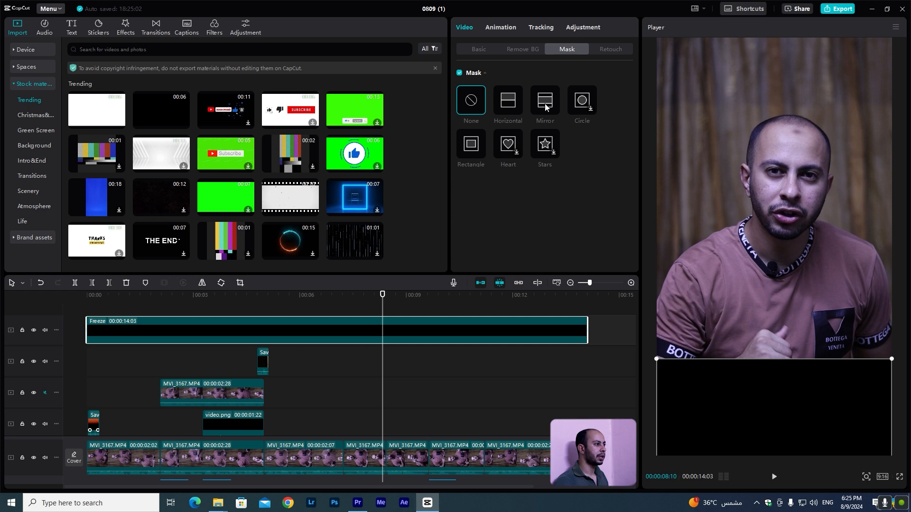
pyautogui.click(511, 108)
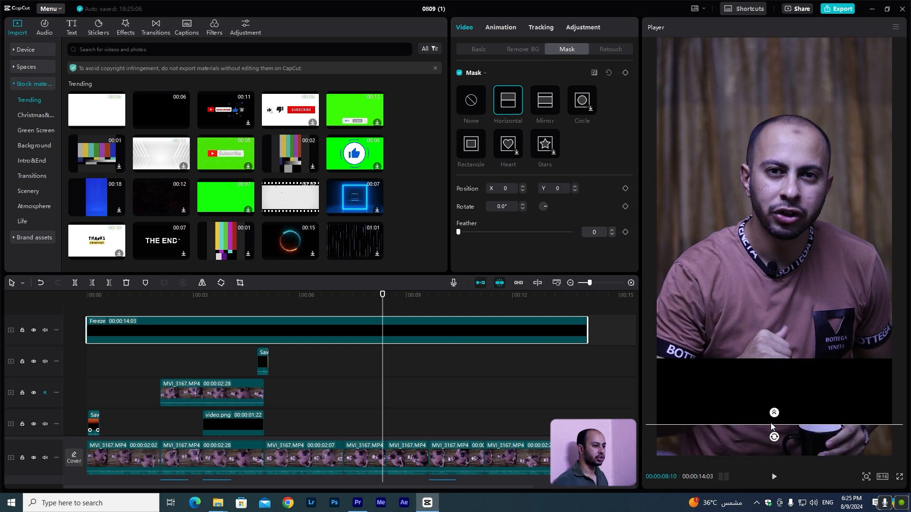
pyautogui.moveTo(774, 437); pyautogui.dragTo(776, 368)
pyautogui.moveTo(787, 426); pyautogui.dragTo(798, 406)
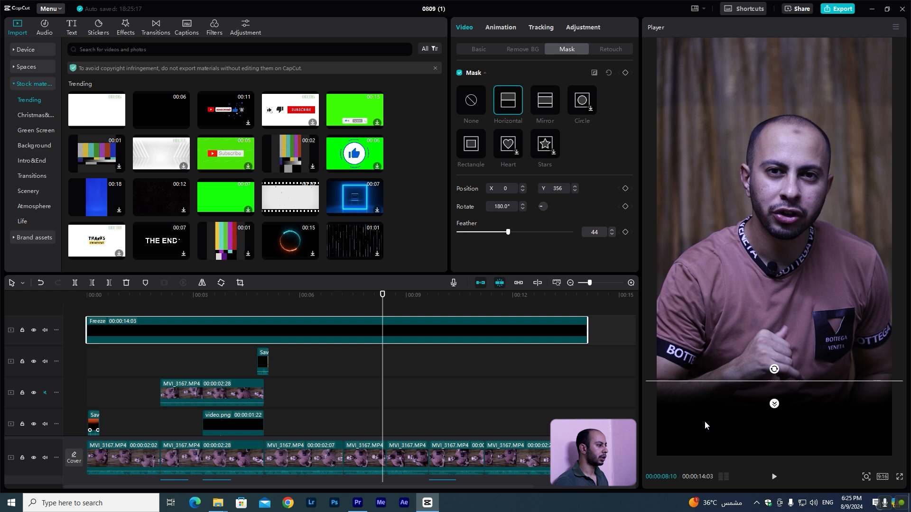
# Play the video from the start to preview the masked black band.
pyautogui.click(92, 299)
pyautogui.click(92, 368)
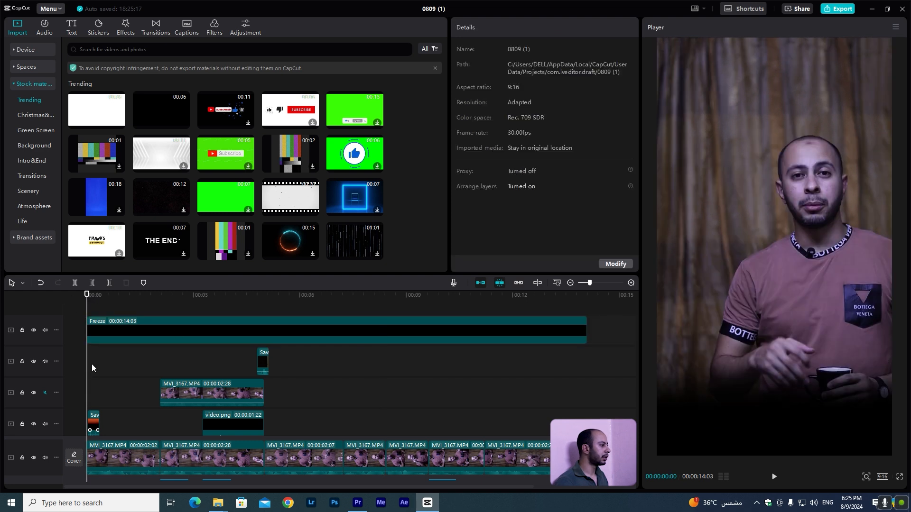
pyautogui.press('space')
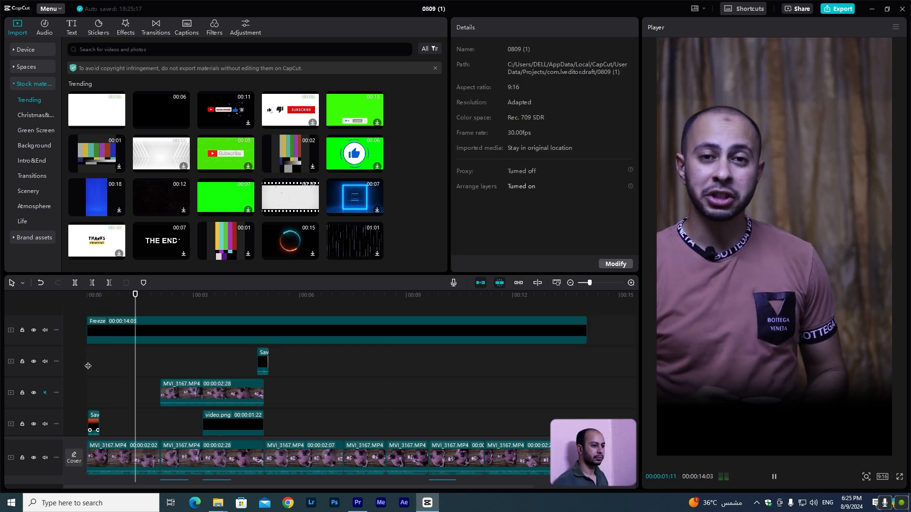
pyautogui.press('space')
# Reduce the black band's opacity to 74%.
pyautogui.click(221, 324)
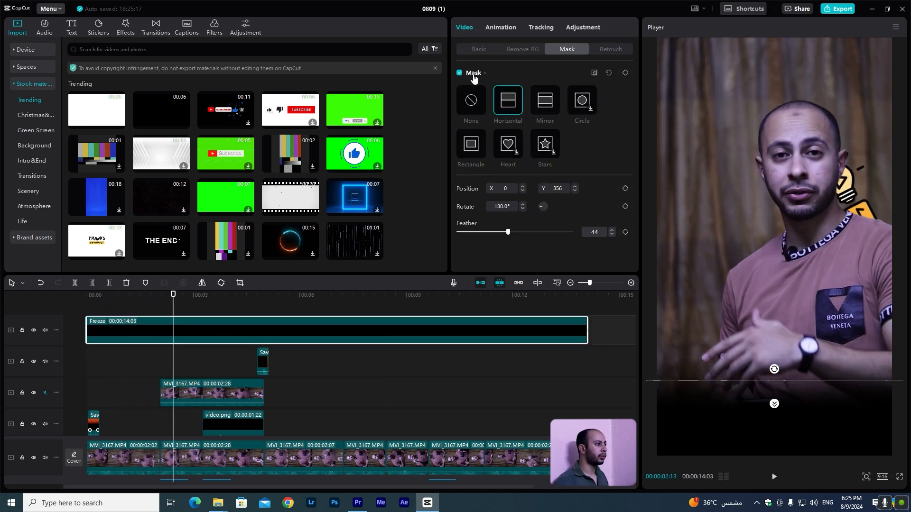
pyautogui.click(479, 49)
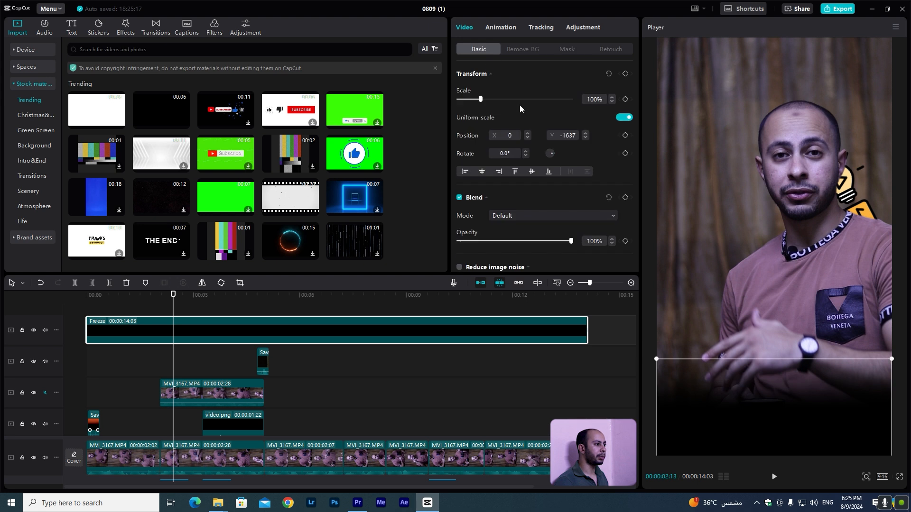
pyautogui.click(527, 242)
pyautogui.moveTo(542, 248); pyautogui.dragTo(544, 247)
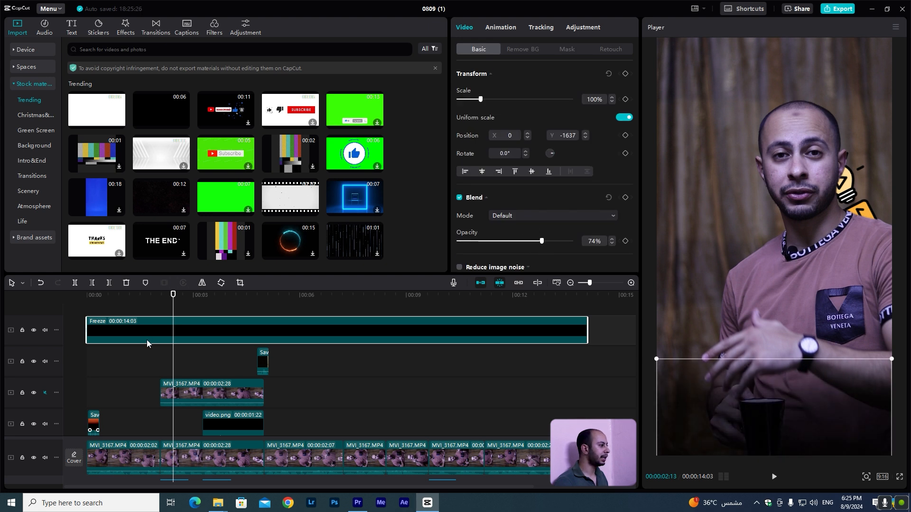
# Import mario logo.png onto a track at about 8 seconds and trim it to under a second.
pyautogui.click(378, 392)
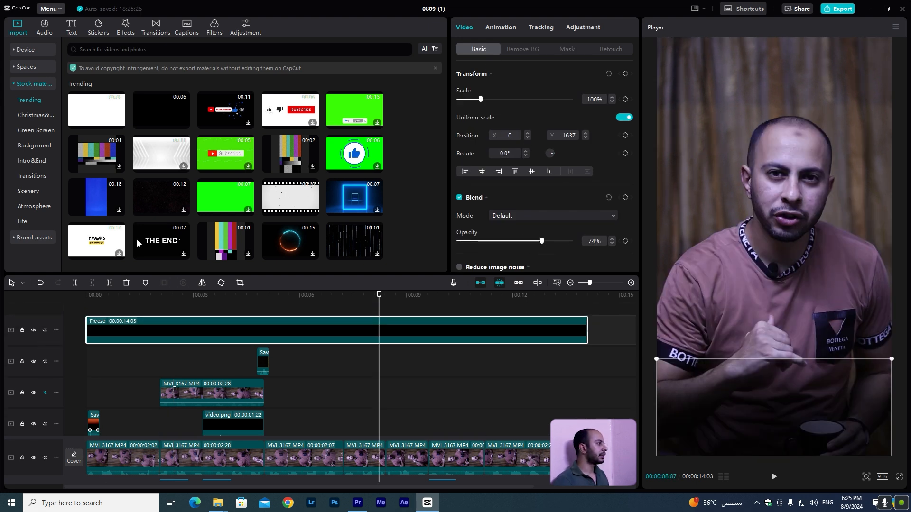
pyautogui.click(24, 51)
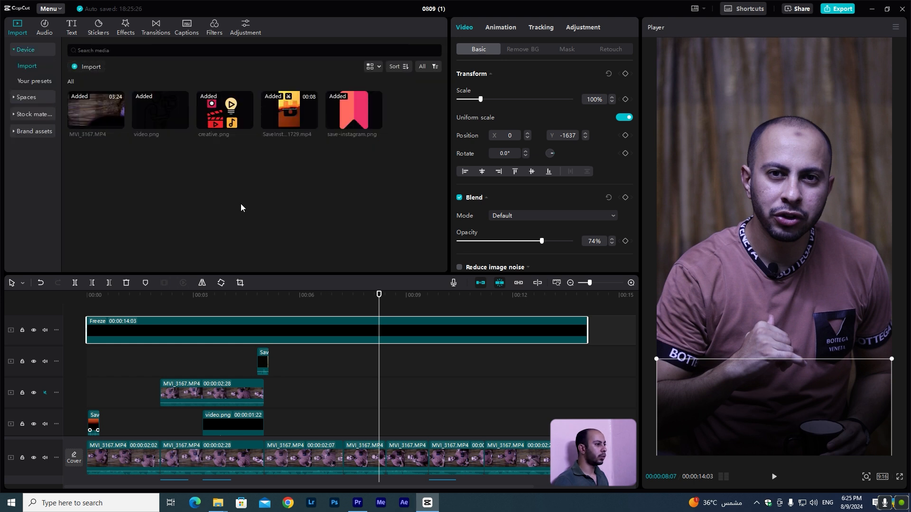
pyautogui.hotkey('alt', 'Tab')
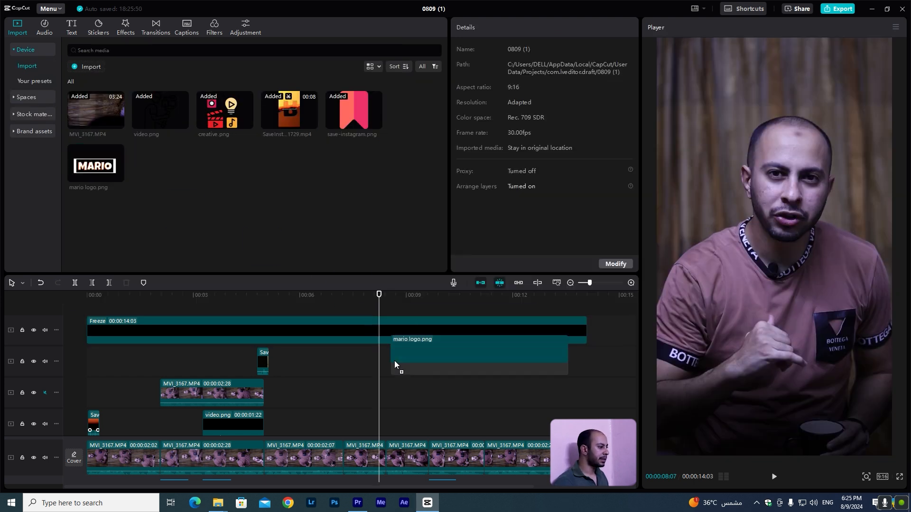
pyautogui.moveTo(395, 361); pyautogui.dragTo(359, 419)
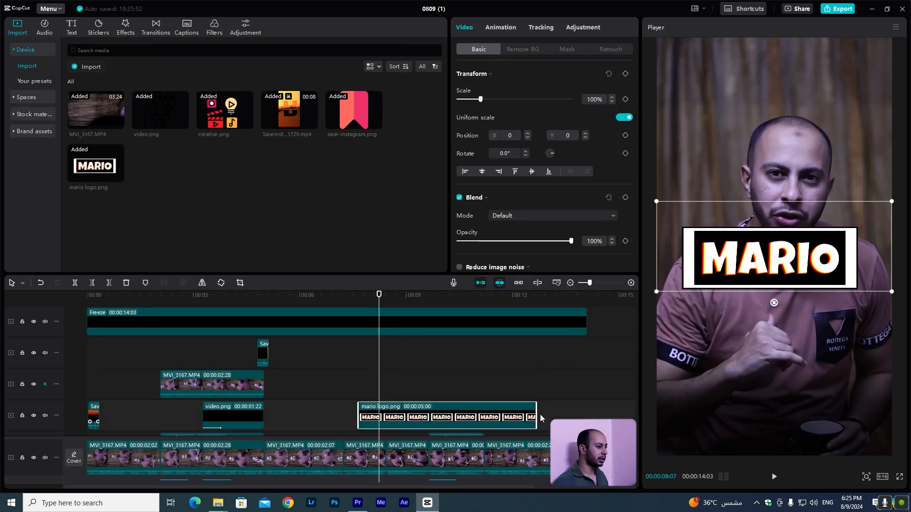
pyautogui.moveTo(534, 414); pyautogui.dragTo(382, 415)
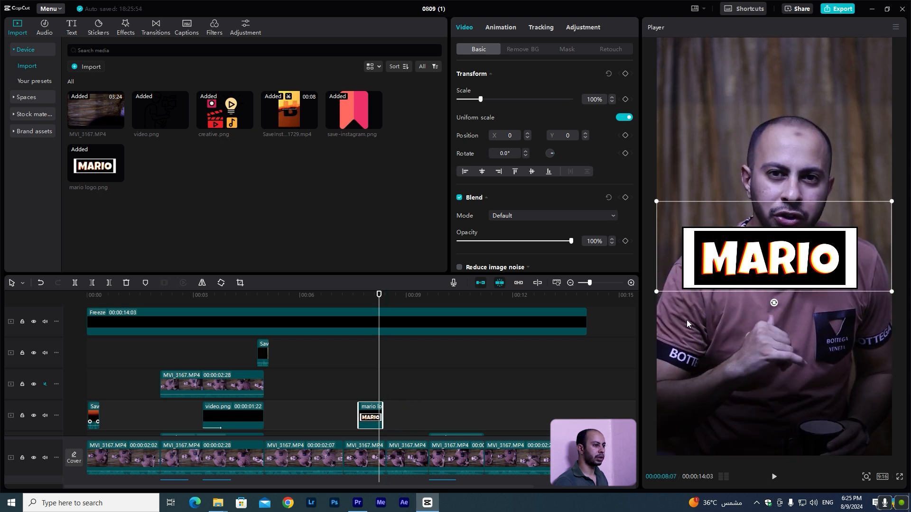
# Scale the logo down to 27% and move it to the upper-left corner of the frame.
pyautogui.moveTo(657, 292); pyautogui.dragTo(715, 269)
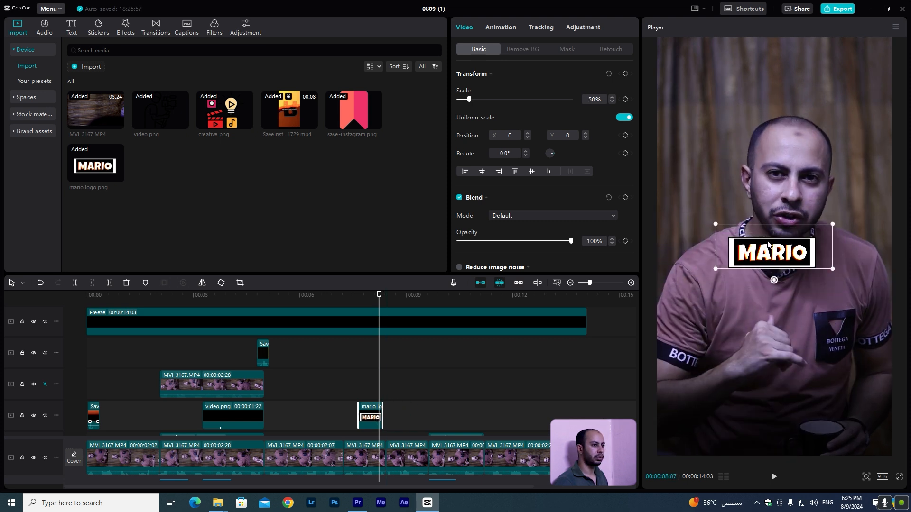
pyautogui.moveTo(768, 241); pyautogui.dragTo(715, 80)
pyautogui.moveTo(775, 92); pyautogui.dragTo(733, 91)
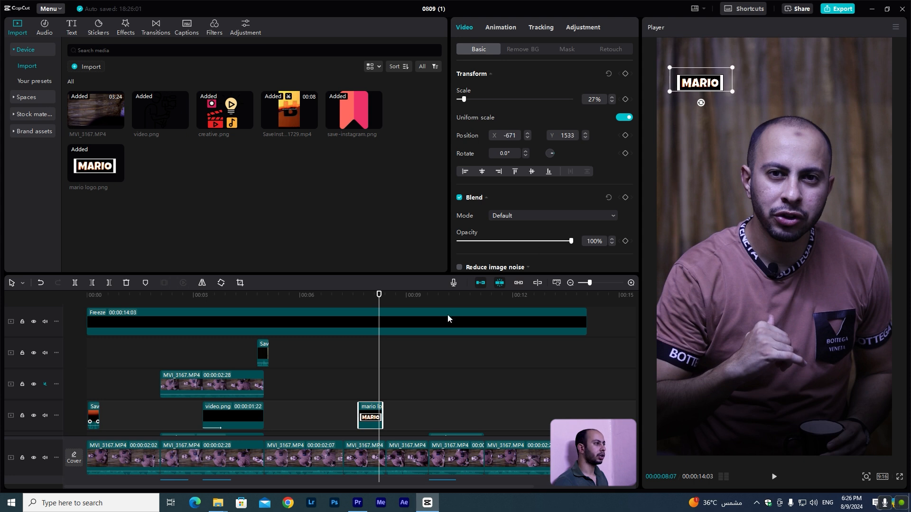
# Apply the Zoom 1 in-animation to the logo and preview it.
pyautogui.click(500, 27)
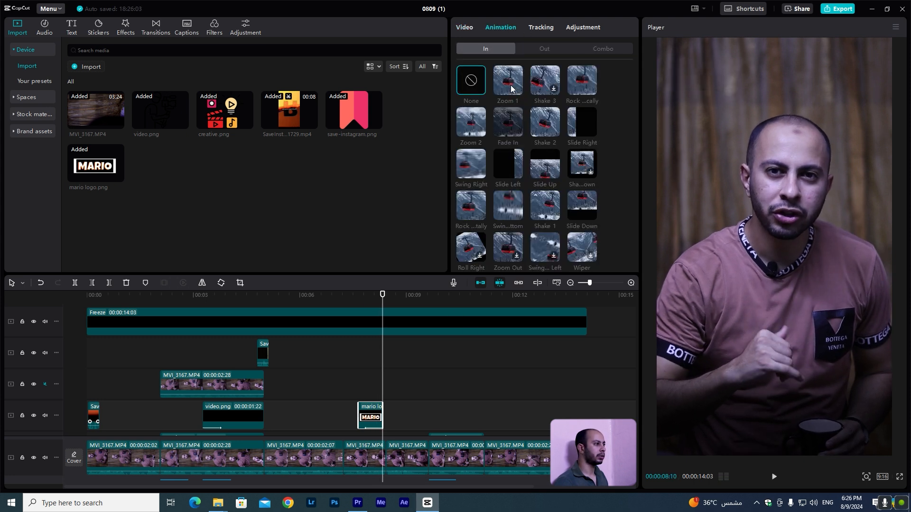
pyautogui.click(494, 71)
pyautogui.click(350, 299)
pyautogui.press('space')
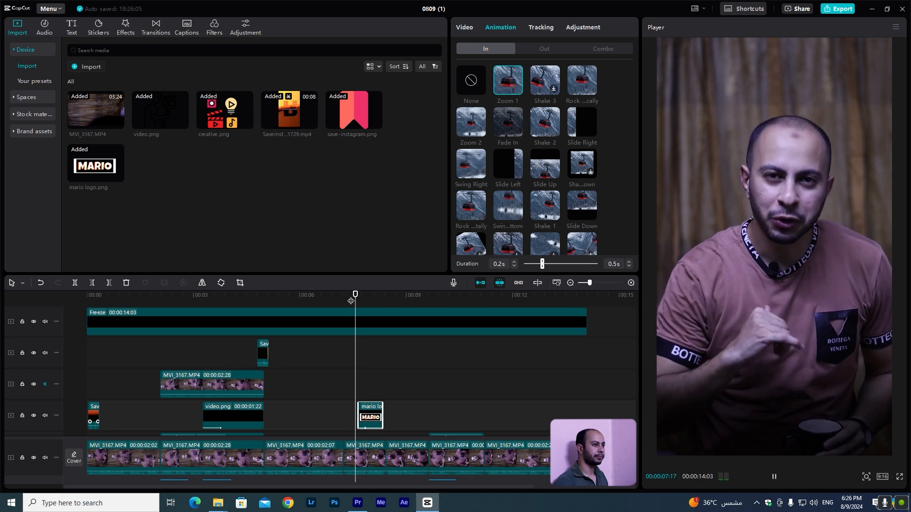
pyautogui.press('space')
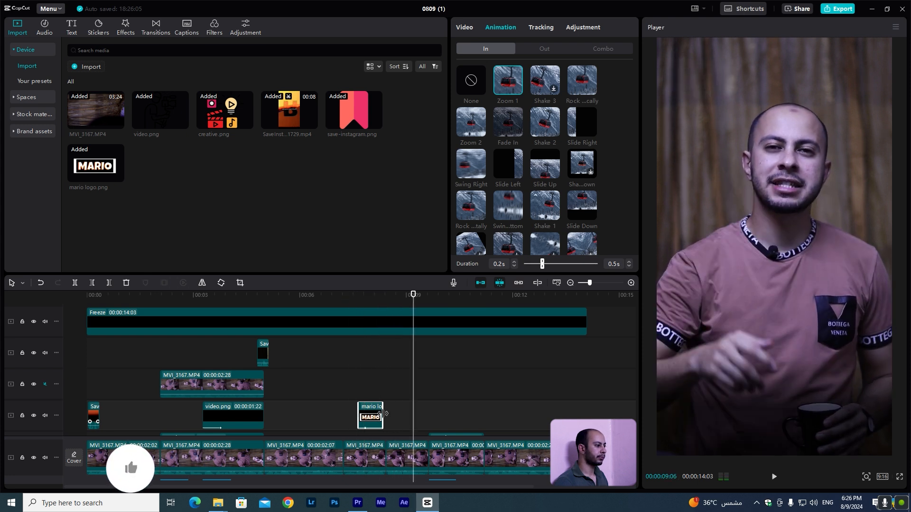
# Lengthen the logo clip to about 1.5 seconds, preview it, and return the playhead to the start.
pyautogui.moveTo(383, 417); pyautogui.dragTo(414, 420)
pyautogui.click(353, 299)
pyautogui.press('space')
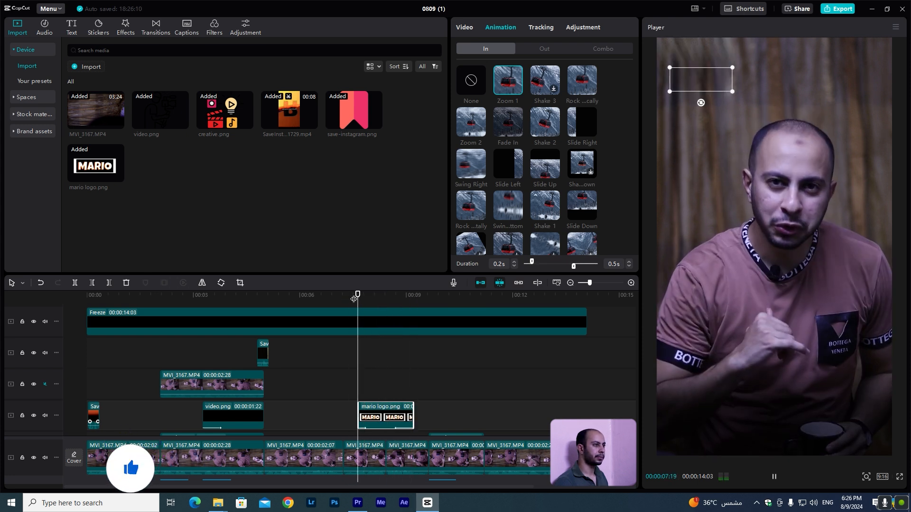
pyautogui.click(337, 387)
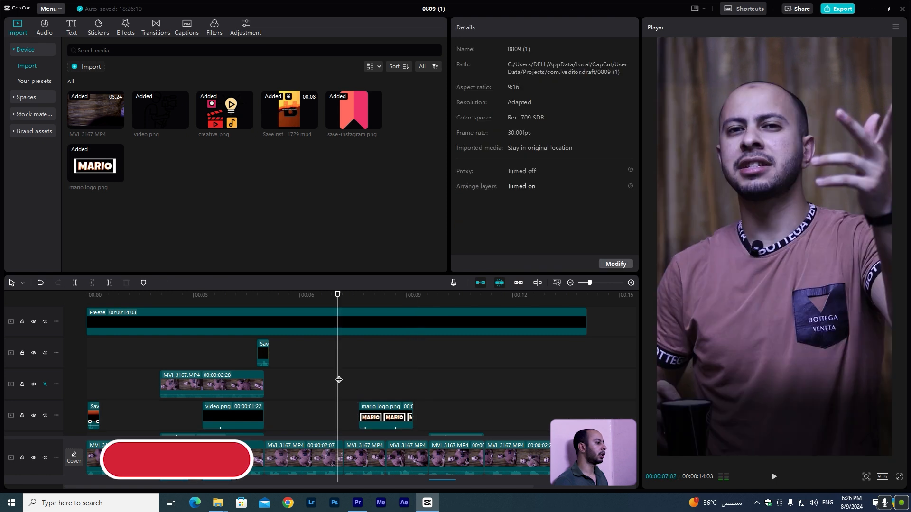
pyautogui.click(100, 298)
pyautogui.click(68, 298)
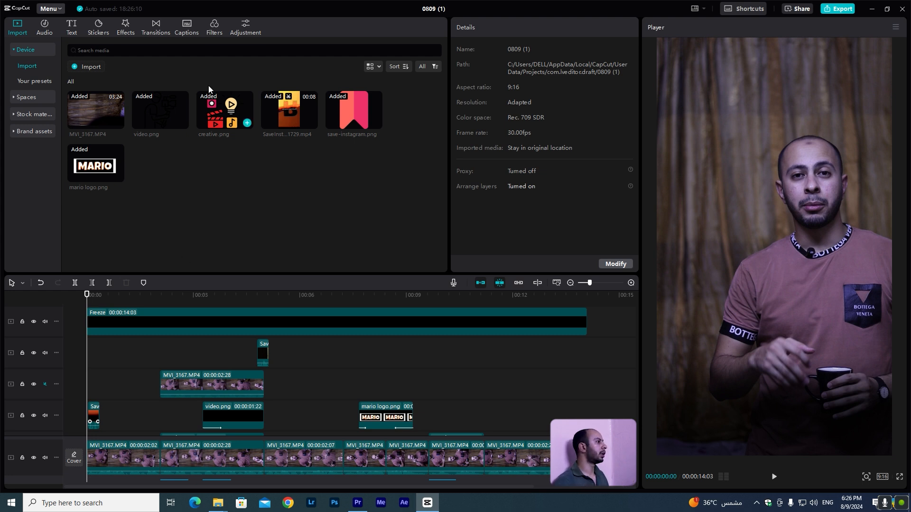
# Add a Custom adjustment layer from the timeline start stretched to about 14 seconds.
pyautogui.click(245, 30)
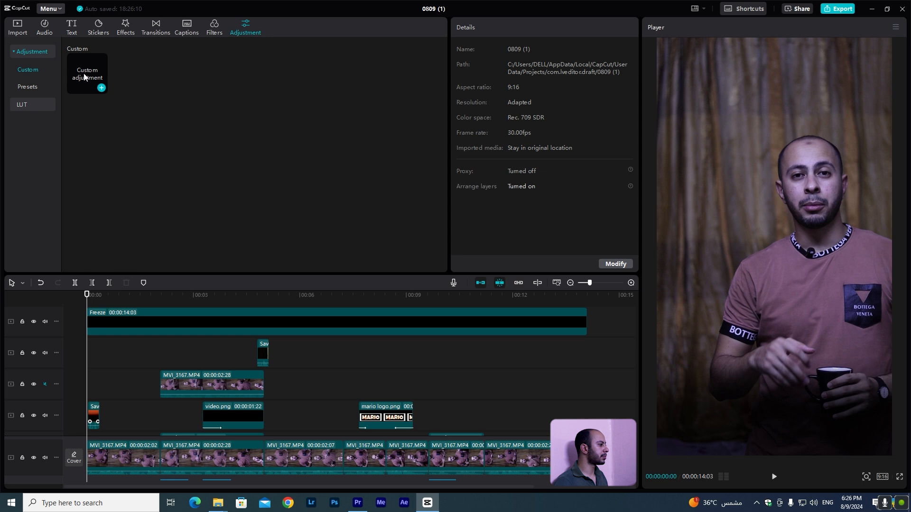
pyautogui.moveTo(84, 73); pyautogui.dragTo(88, 345)
pyautogui.click(109, 344)
pyautogui.moveTo(333, 345); pyautogui.dragTo(587, 344)
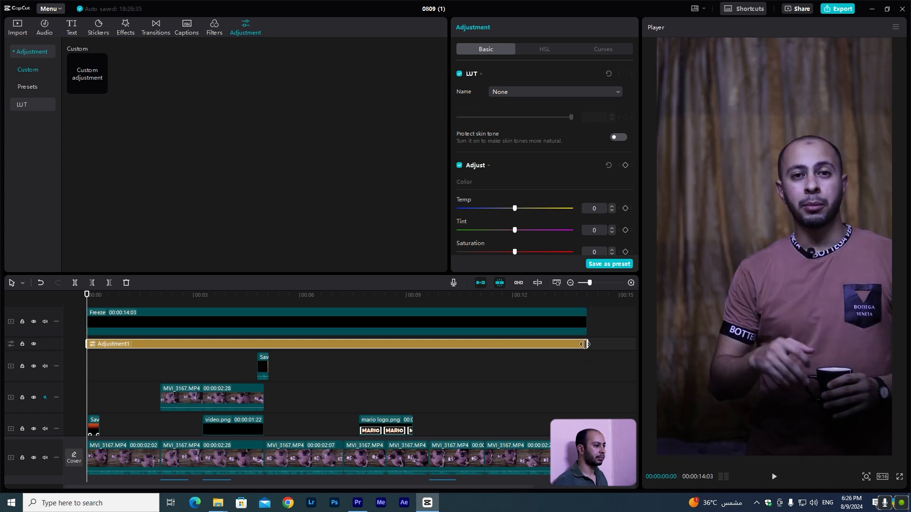
# Set the adjustment's Temp to 7, Saturation to 7, Exposure to 8 and Contrast to 4.
pyautogui.scroll(-2, 530, 227)
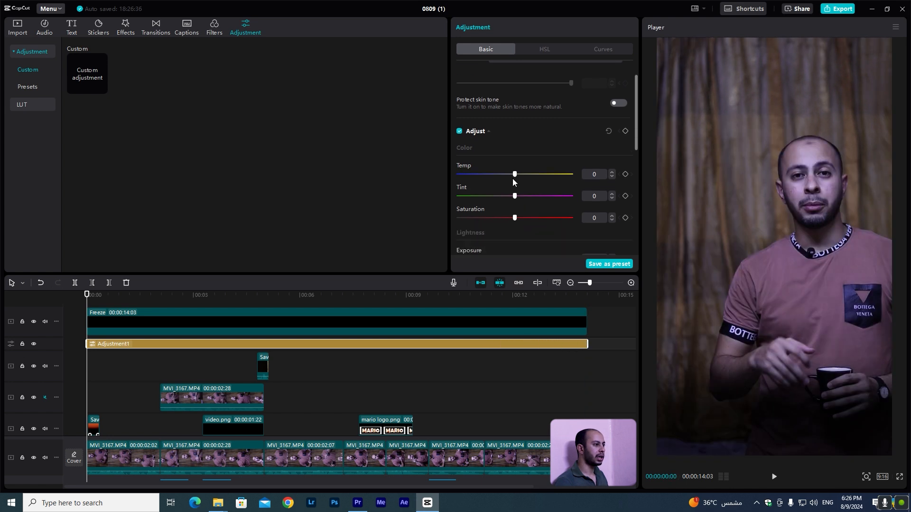
pyautogui.moveTo(515, 175); pyautogui.dragTo(522, 175)
pyautogui.moveTo(515, 218)
pyautogui.mouseDown()
pyautogui.moveTo(522, 226)
pyautogui.moveTo(519, 214)
pyautogui.mouseUp()
pyautogui.scroll(-2, 523, 218)
pyautogui.scroll(-2, 524, 227)
pyautogui.scroll(-2, 522, 217)
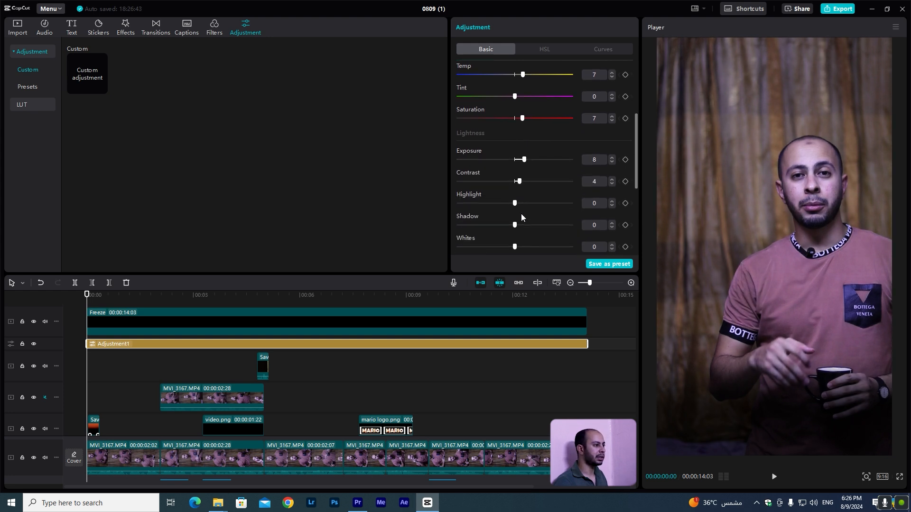
pyautogui.scroll(-2, 521, 215)
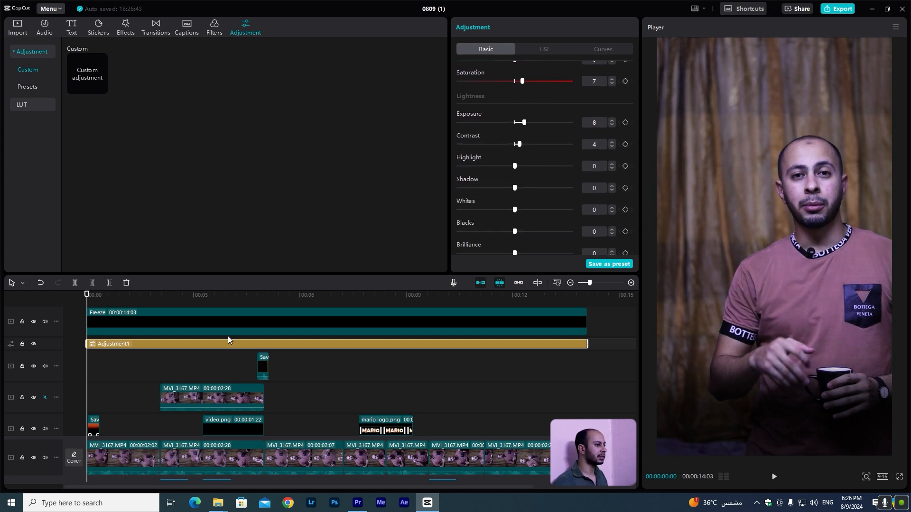
# Compare the footage with the adjustment track hidden and shown during playback.
pyautogui.press('space')
pyautogui.press('space')
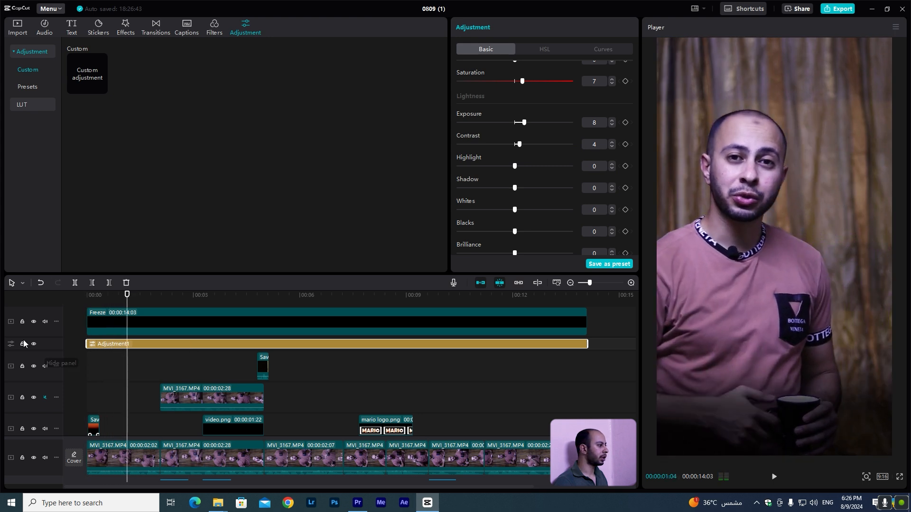
pyautogui.click(33, 346)
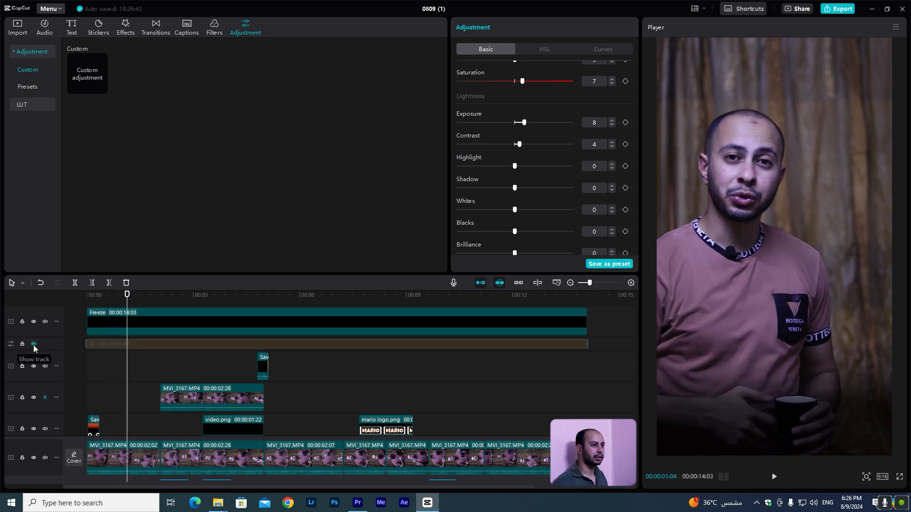
pyautogui.click(33, 346)
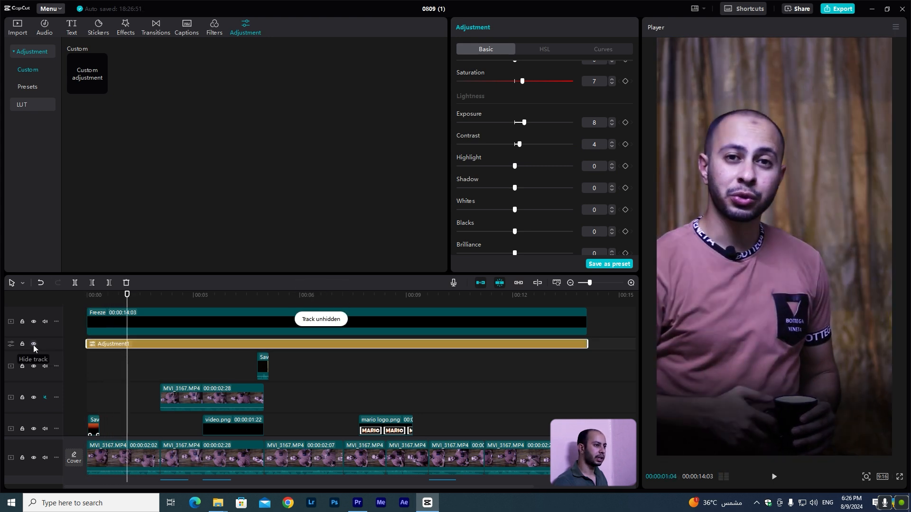
pyautogui.press('space')
pyautogui.press('space')
# Copy the final main-track clip onto the track above at about 11.5 seconds and mute the copy's volume.
pyautogui.scroll(-2, 532, 413)
pyautogui.click(532, 413)
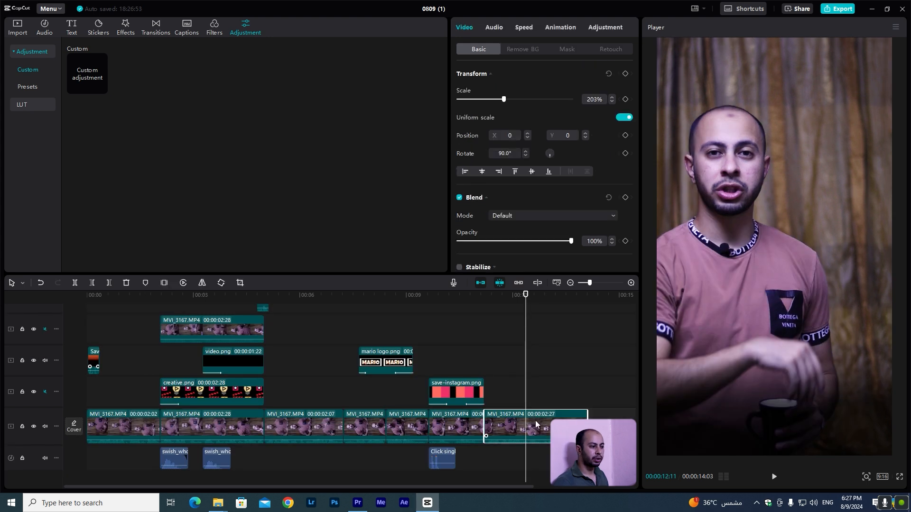
pyautogui.click(494, 295)
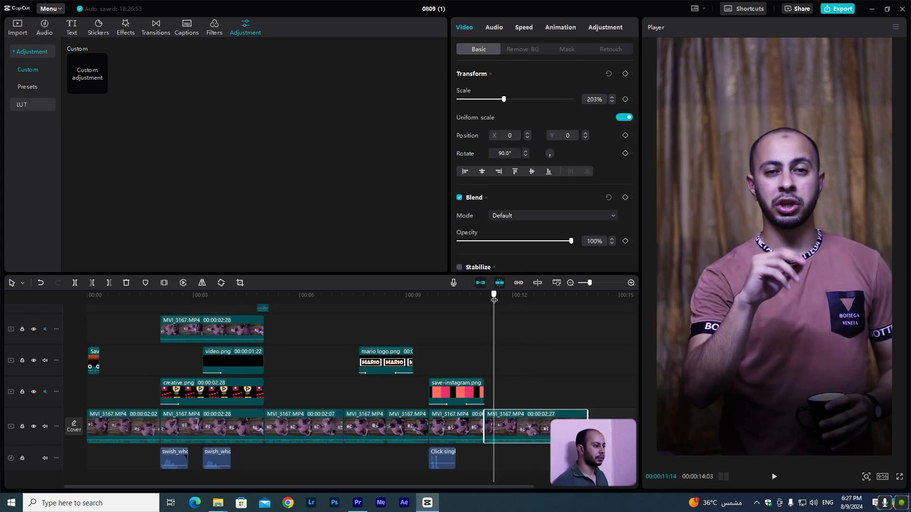
pyautogui.hotkey('ctrl', 'c')
pyautogui.hotkey('ctrl', 'v')
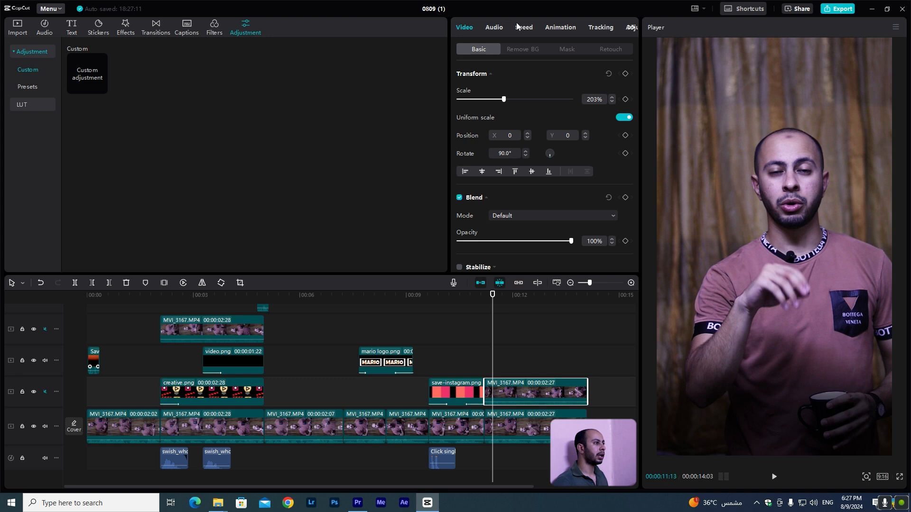
pyautogui.click(495, 31)
pyautogui.moveTo(543, 100); pyautogui.dragTo(411, 99)
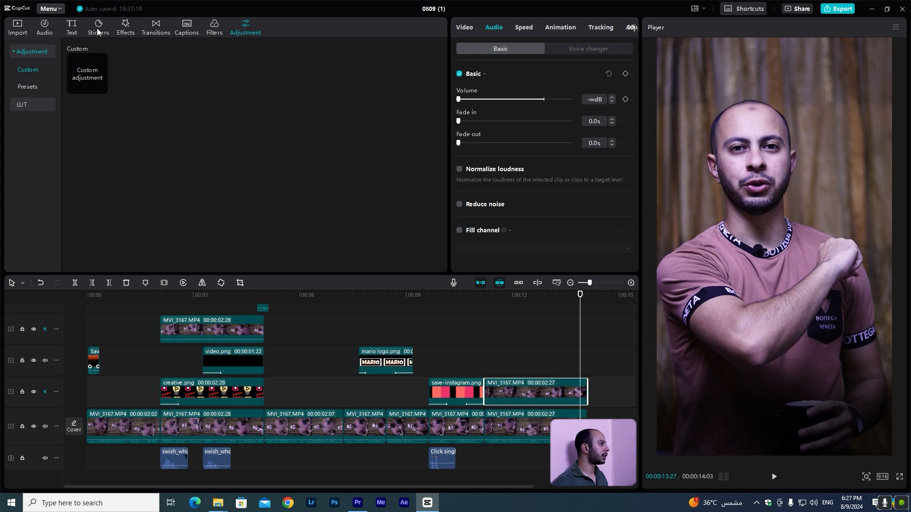
# Search the stickers for "like" and add the red thumbs-up sticker to the timeline at about 11.5 seconds.
pyautogui.click(98, 28)
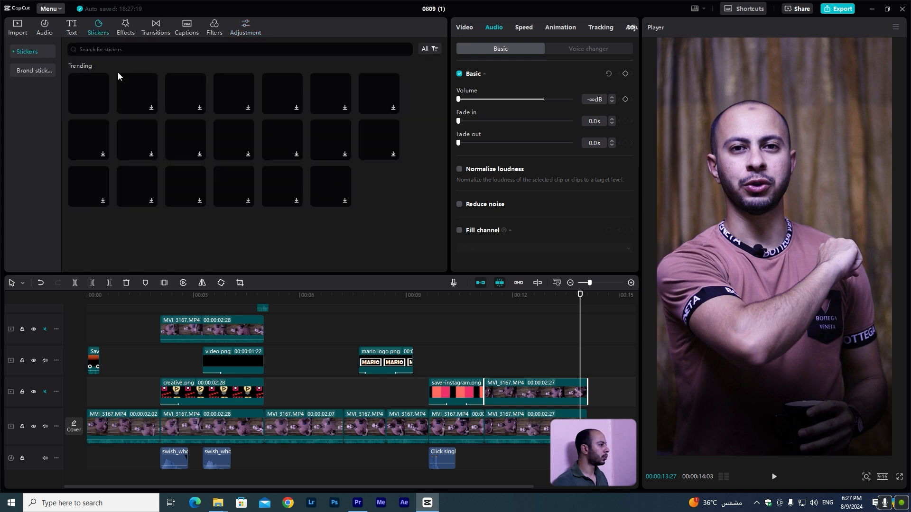
pyautogui.click(183, 48)
pyautogui.write('like')
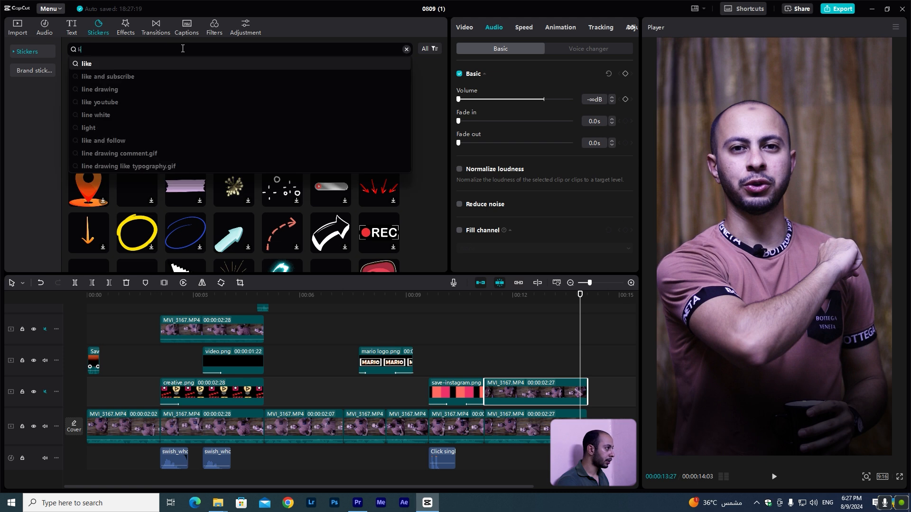
pyautogui.press('Return')
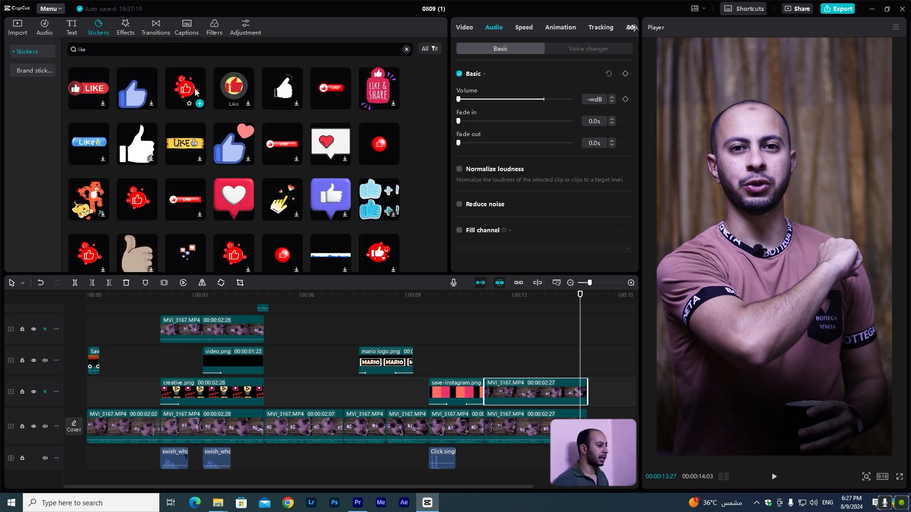
pyautogui.moveTo(187, 89); pyautogui.dragTo(493, 378)
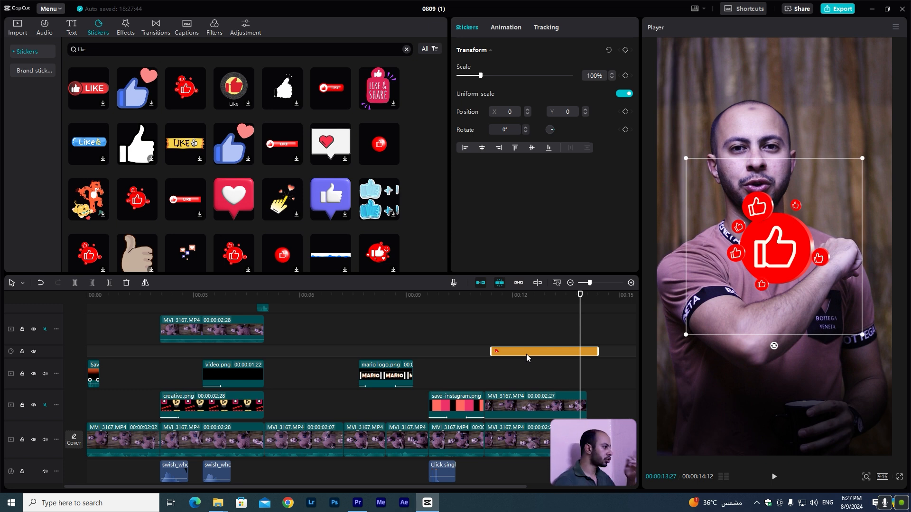
# Apply automatic background removal to the copied clip on the track above the main track.
pyautogui.click(521, 412)
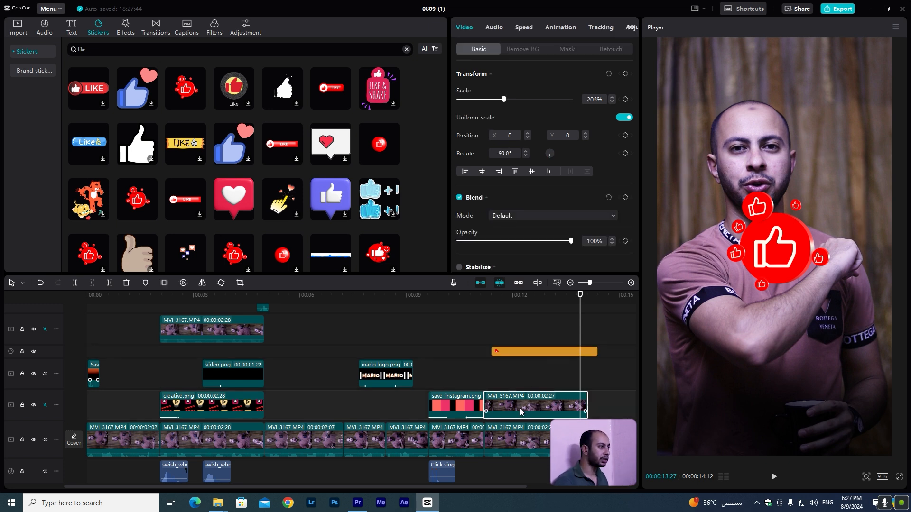
pyautogui.click(518, 51)
pyautogui.click(459, 74)
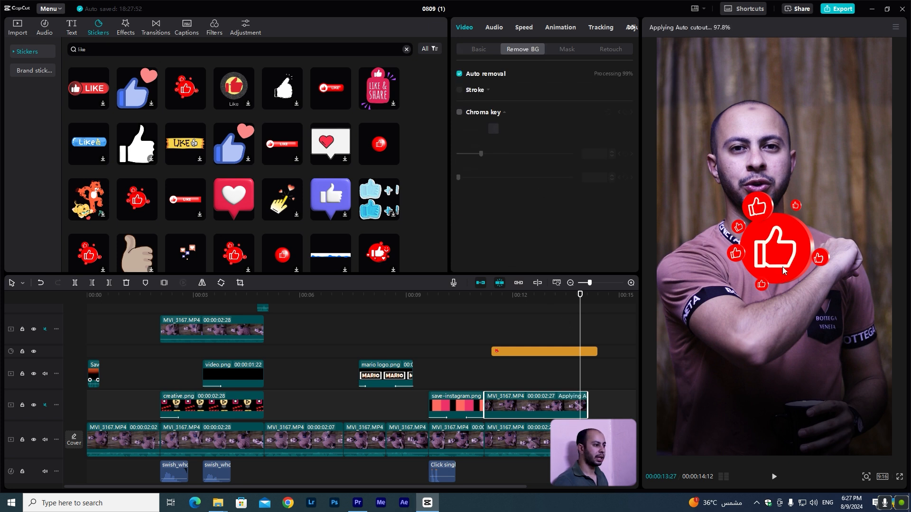
# Move the like sticker up and right beside the head and place its track below the cutout clip.
pyautogui.moveTo(783, 271); pyautogui.dragTo(819, 219)
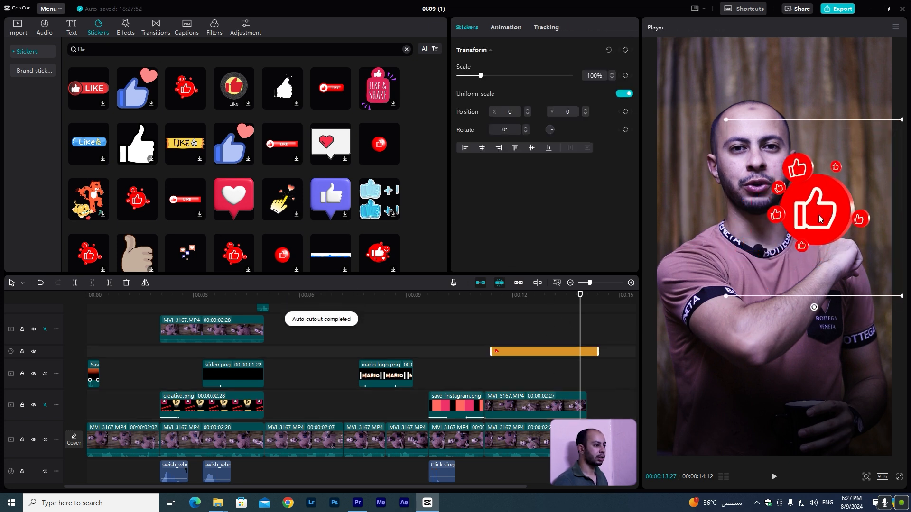
pyautogui.moveTo(540, 354); pyautogui.dragTo(533, 419)
pyautogui.moveTo(825, 229); pyautogui.dragTo(820, 230)
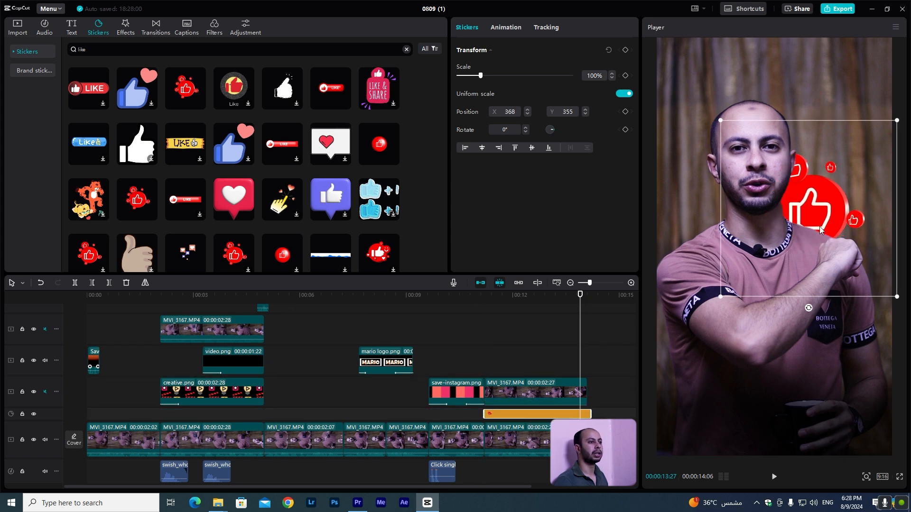
# Search the stickers for "follow", add a follow sticker over the same span and move it below the cutout clip.
pyautogui.click(147, 50)
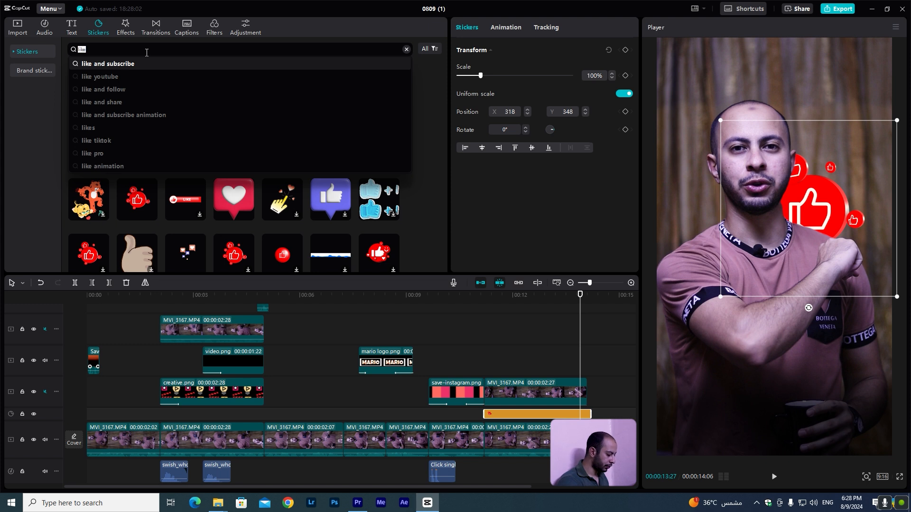
pyautogui.write('follow')
pyautogui.press('Return')
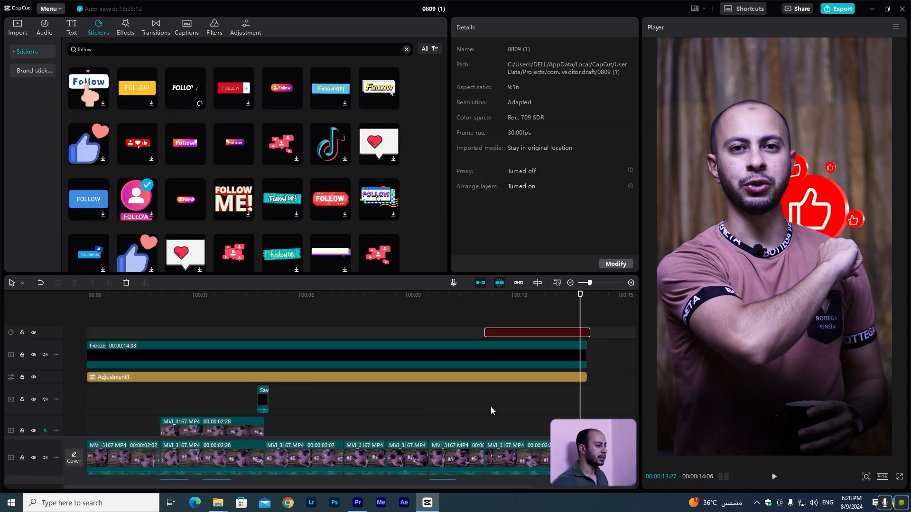
pyautogui.moveTo(513, 334); pyautogui.dragTo(515, 402)
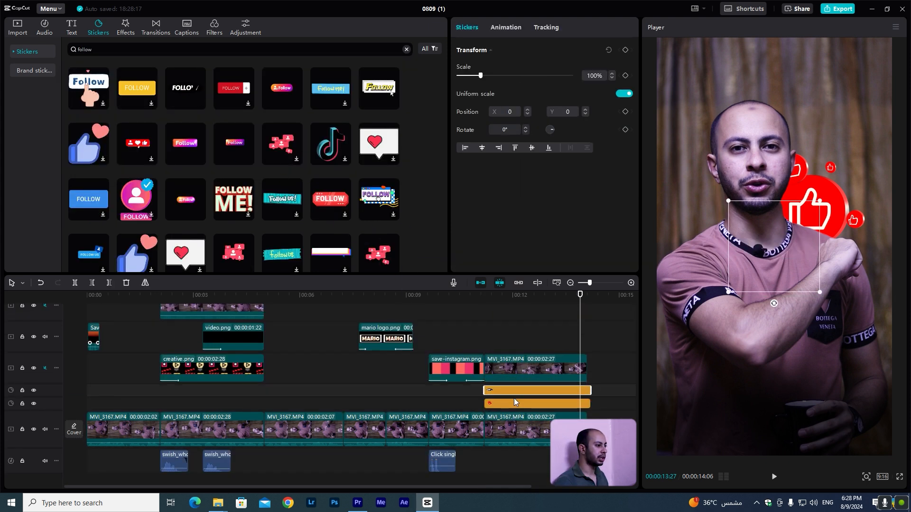
# Move the follow sticker to the left of the head, at about X -581 and Y 276.
pyautogui.click(481, 300)
pyautogui.press('space')
pyautogui.press('space')
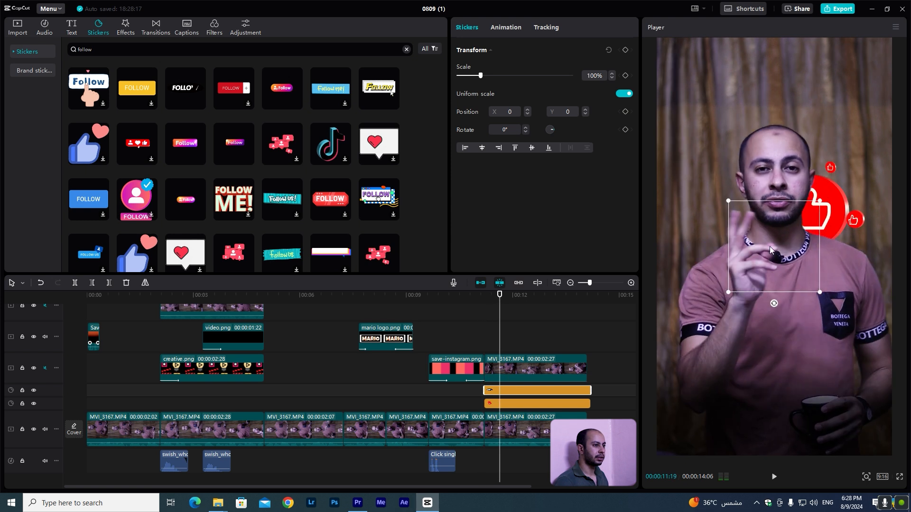
pyautogui.moveTo(771, 251); pyautogui.dragTo(708, 224)
pyautogui.press('space')
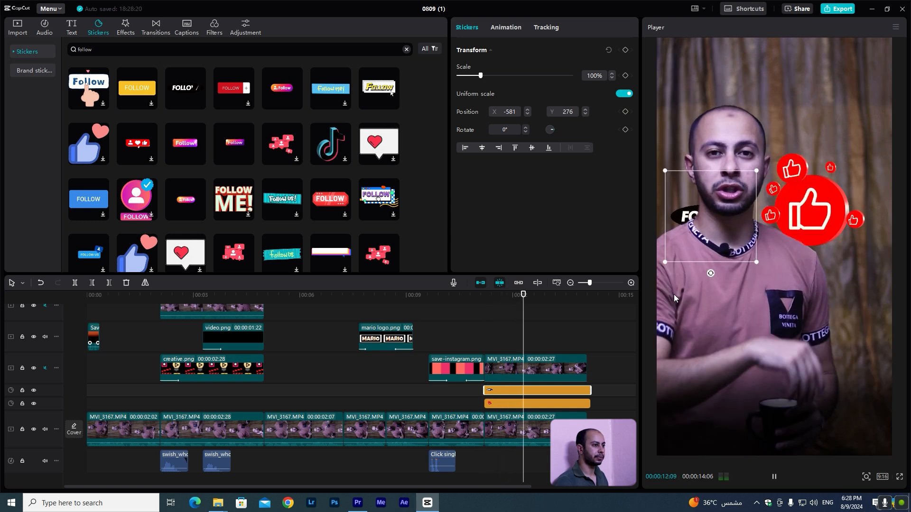
pyautogui.press('space')
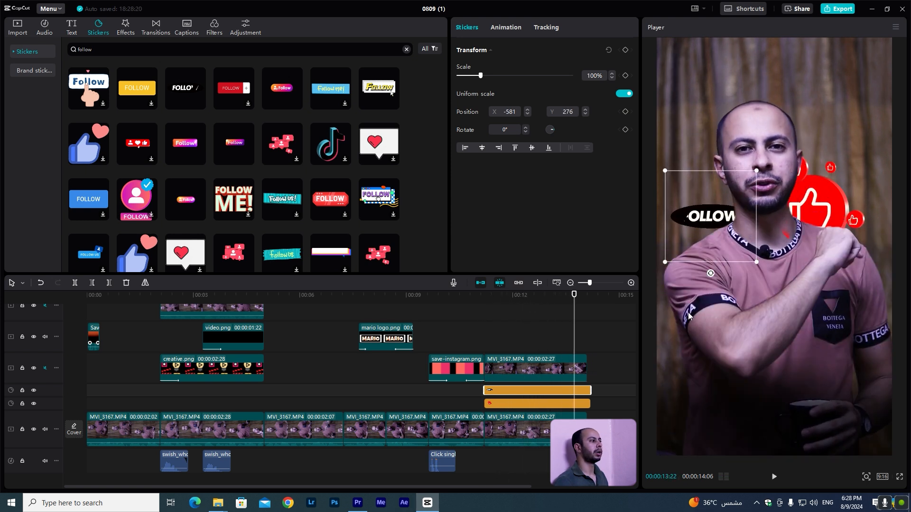
# Play back the edit to review the stickers and background cutout.
pyautogui.click(70, 300)
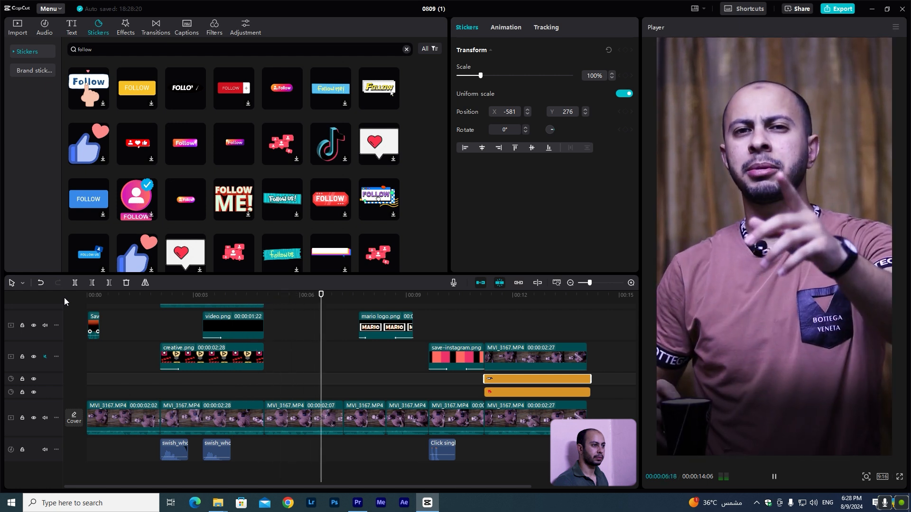
pyautogui.press('space')
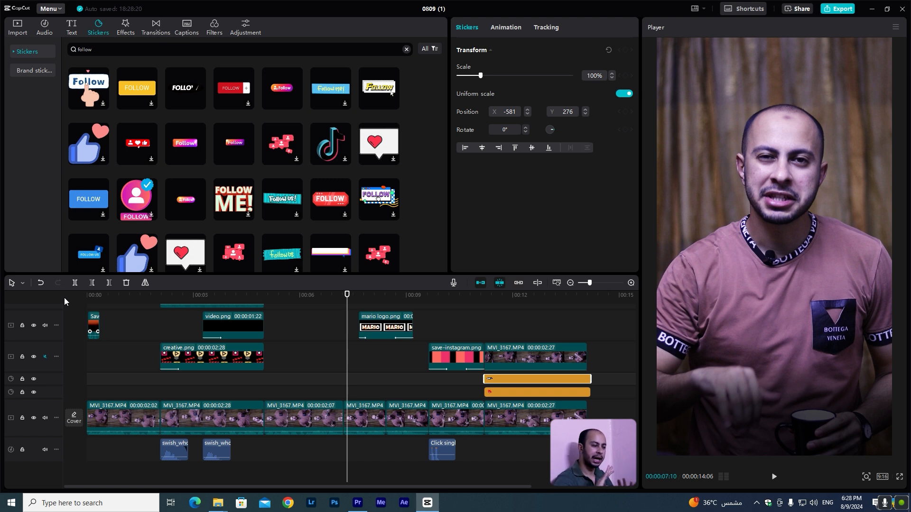
pyautogui.press('space')
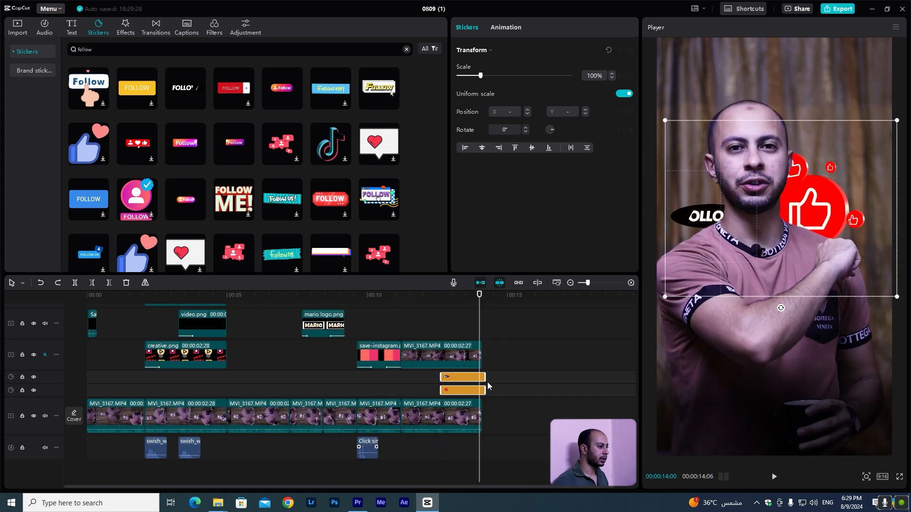
# Trim the follow sticker to end with the video and copy the click sound effect to about 13 seconds.
pyautogui.moveTo(484, 379); pyautogui.dragTo(478, 380)
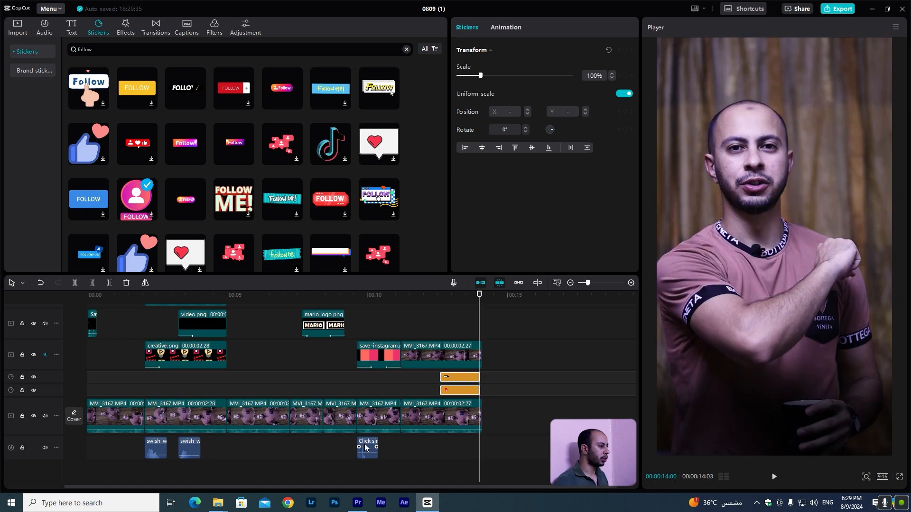
pyautogui.moveTo(365, 450); pyautogui.dragTo(449, 450)
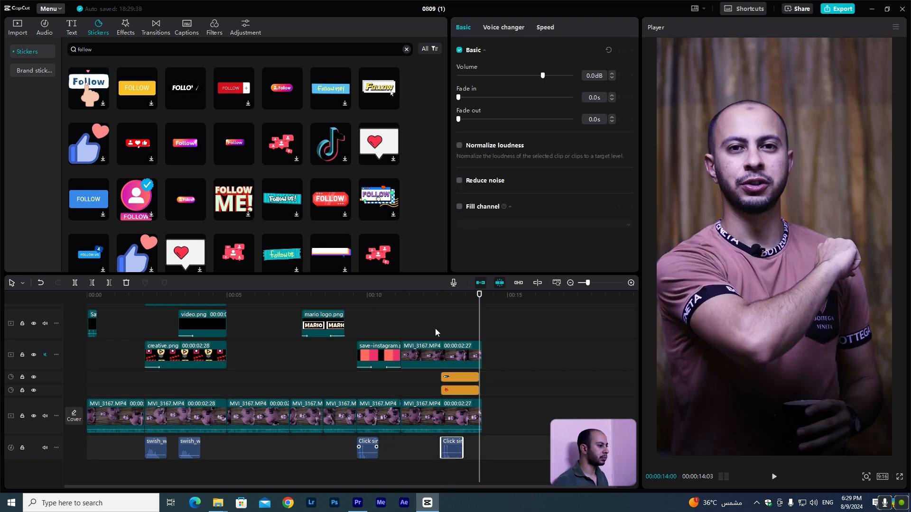
pyautogui.click(433, 309)
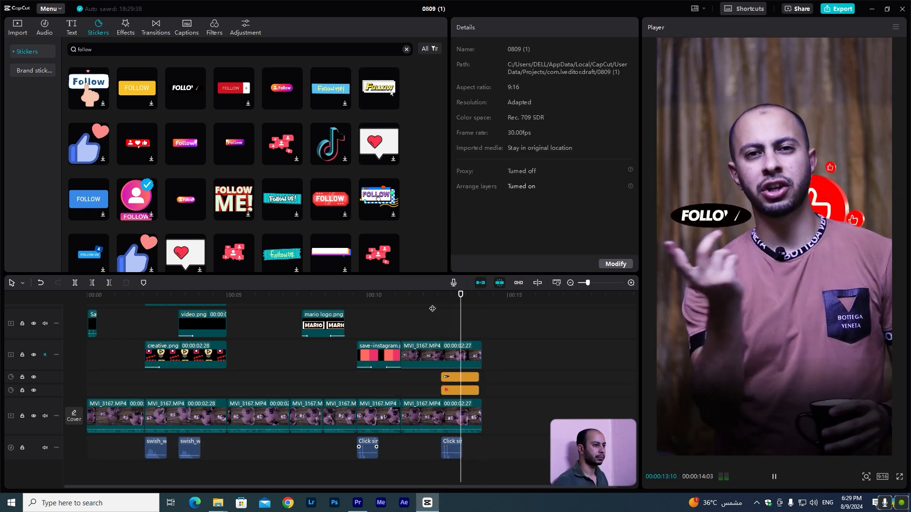
pyautogui.press('space')
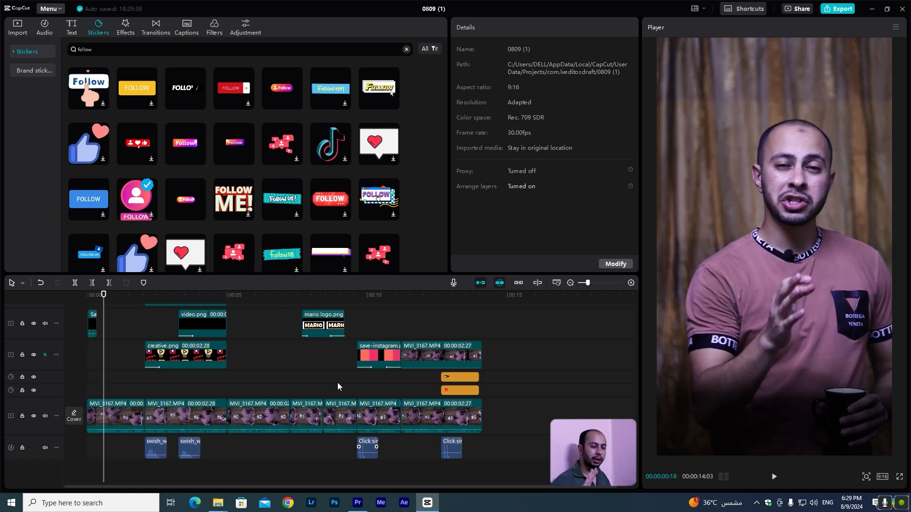
# Generate Arabic auto captions for the whole video from the timeline start.
pyautogui.scroll(3, 284, 378)
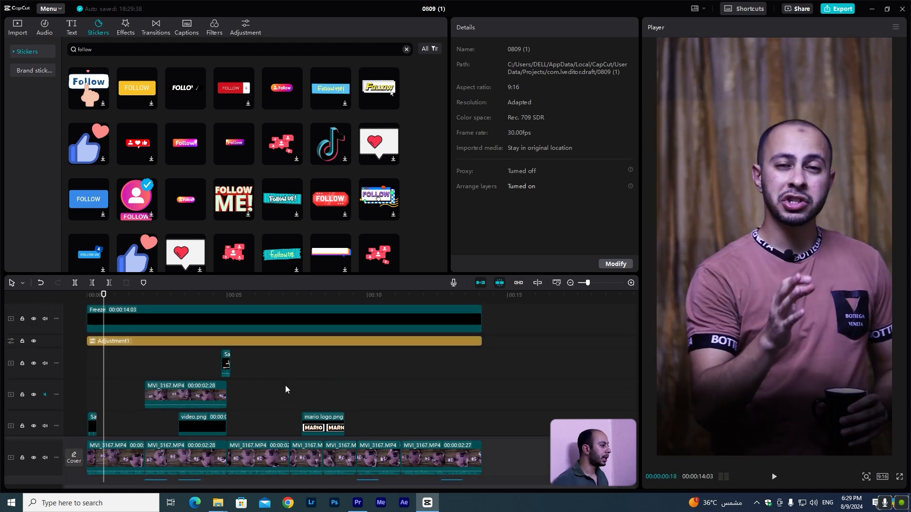
pyautogui.scroll(-2, 290, 382)
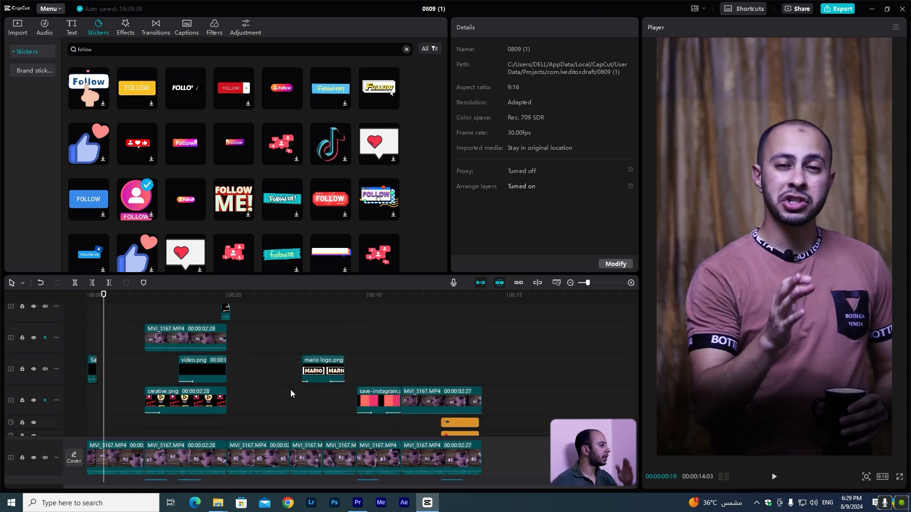
pyautogui.scroll(5, 243, 397)
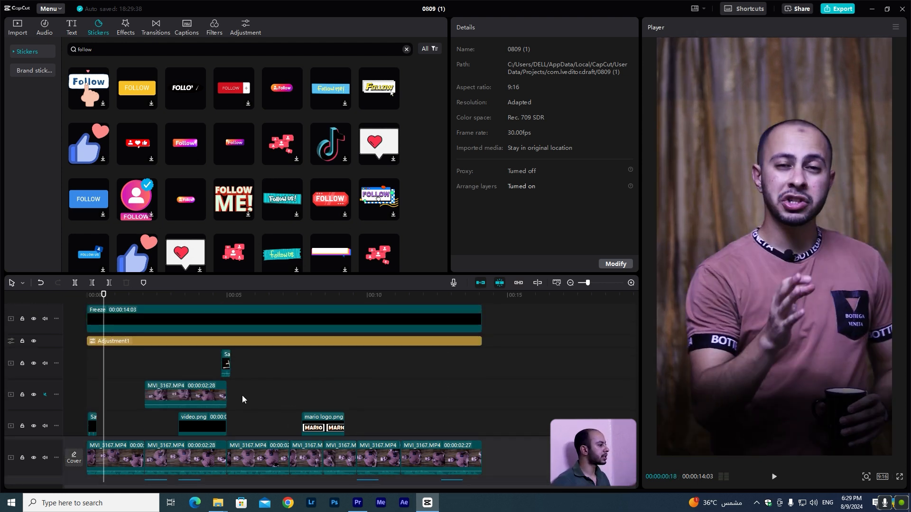
pyautogui.click(73, 32)
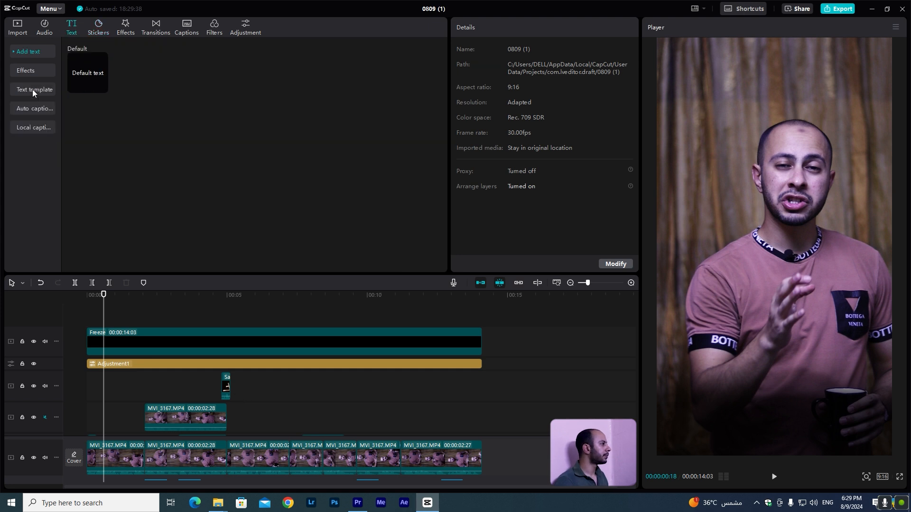
pyautogui.click(32, 110)
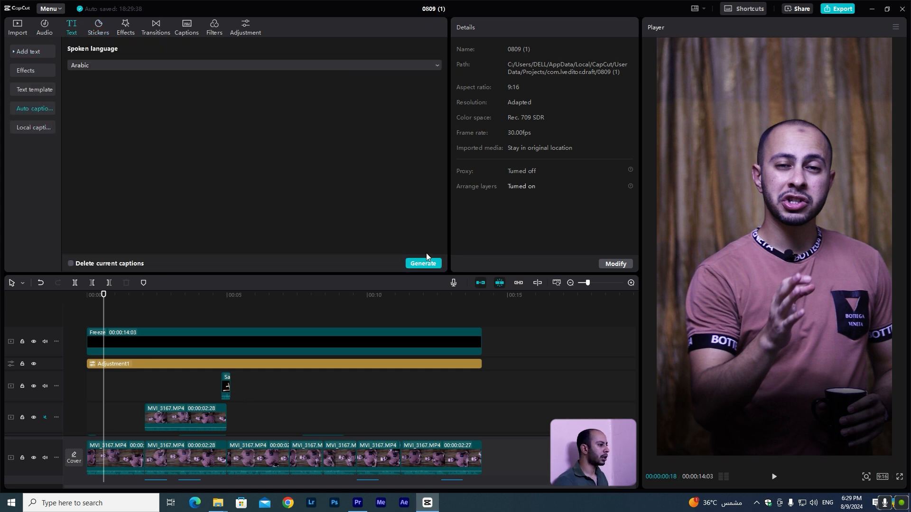
pyautogui.moveTo(96, 307); pyautogui.dragTo(57, 299)
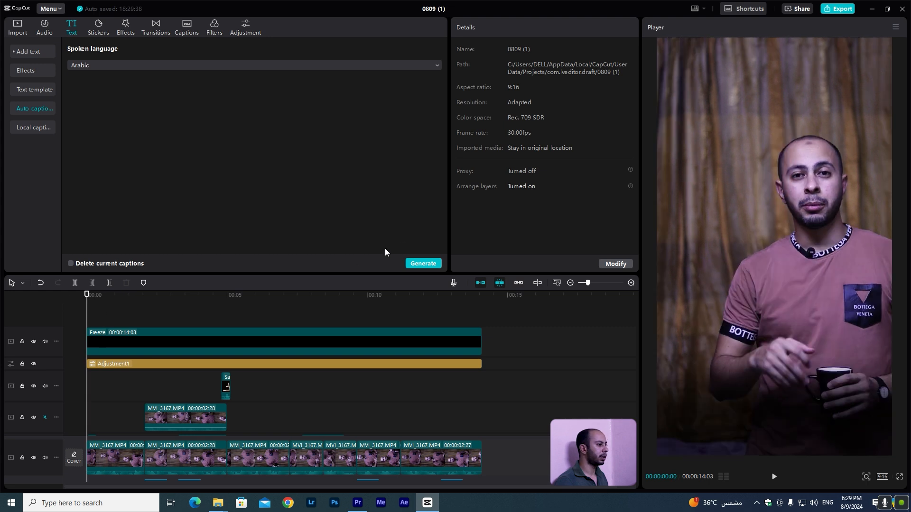
pyautogui.click(422, 264)
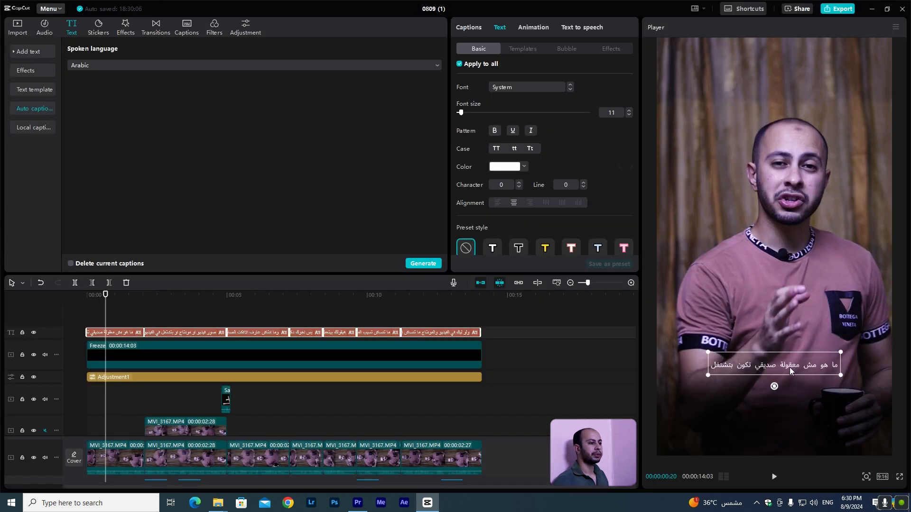
# Raise the captions to chest height and apply a text template to all captions.
pyautogui.moveTo(789, 367); pyautogui.dragTo(790, 318)
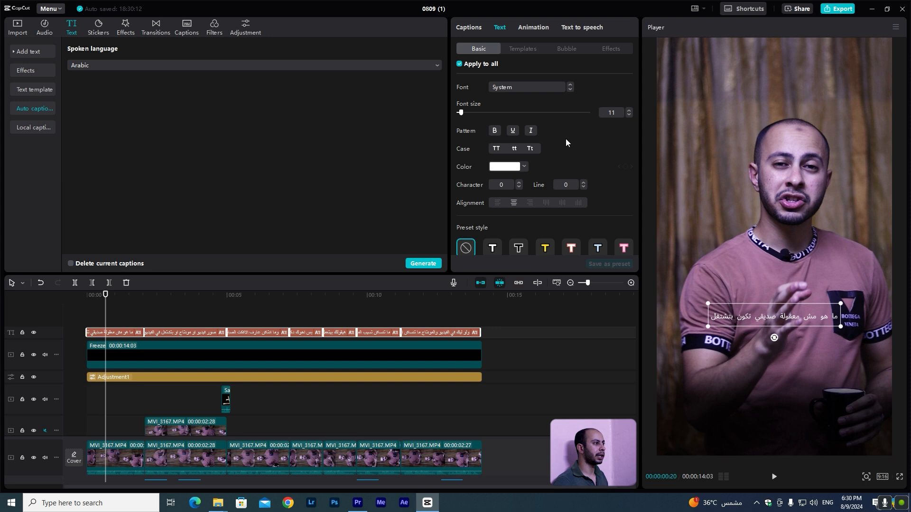
pyautogui.click(523, 50)
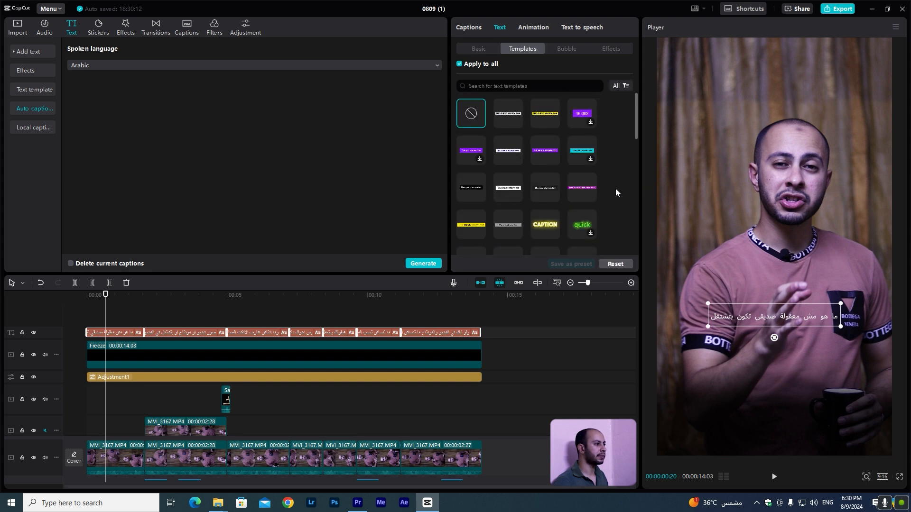
pyautogui.scroll(-3, 615, 190)
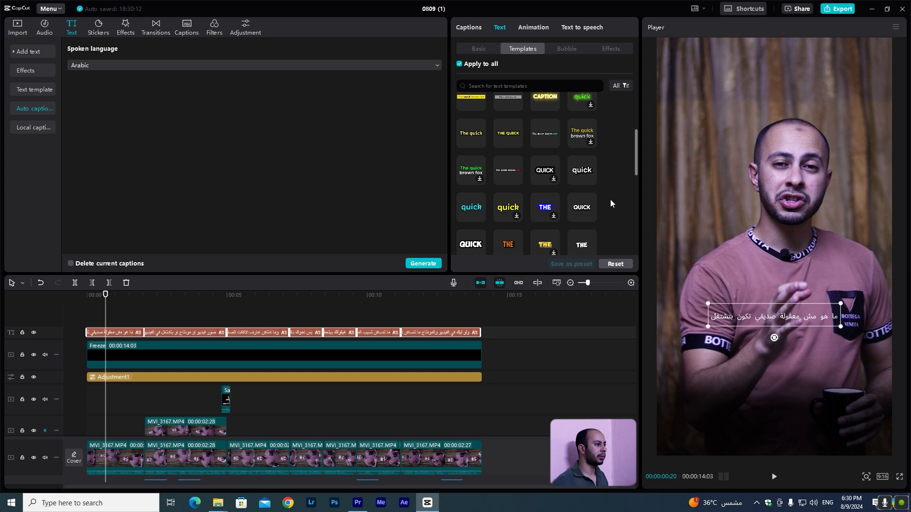
pyautogui.scroll(-2, 610, 199)
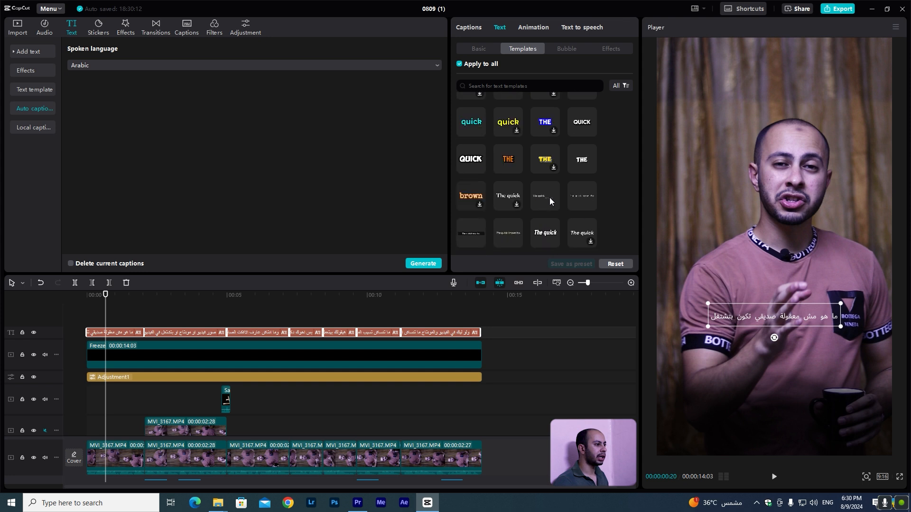
pyautogui.scroll(-1, 585, 196)
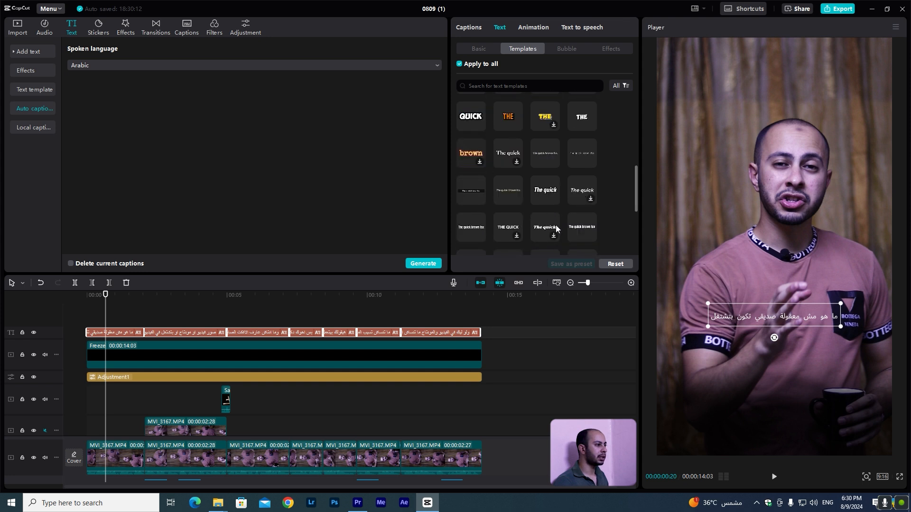
pyautogui.click(574, 234)
pyautogui.click(478, 48)
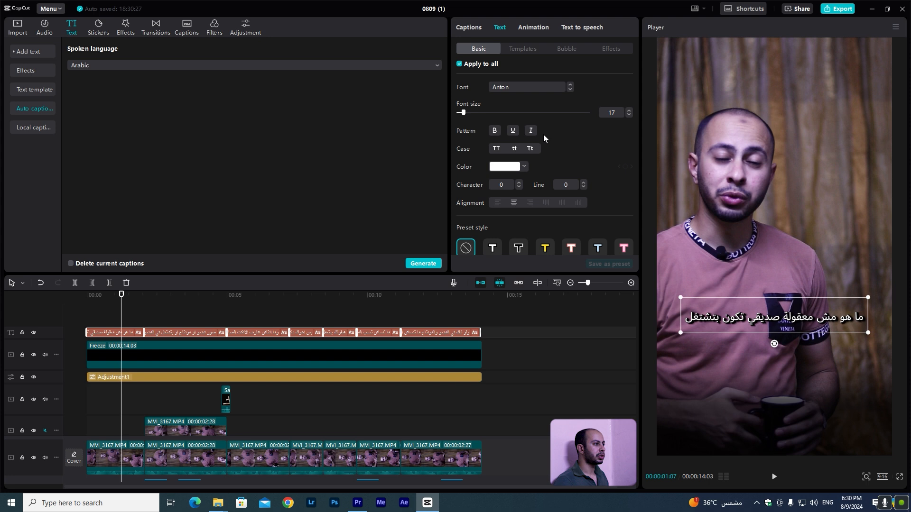
# Set the caption font to 29LT Bukra Bold Italic and break the first caption into two lines.
pyautogui.click(571, 89)
pyautogui.click(571, 89)
pyautogui.click(570, 90)
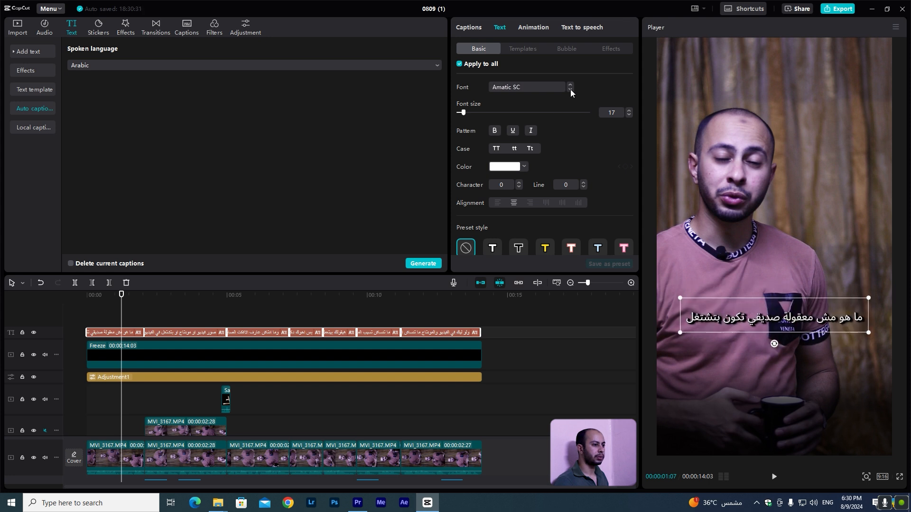
pyautogui.click(570, 89)
pyautogui.click(570, 90)
pyautogui.click(571, 89)
pyautogui.click(570, 90)
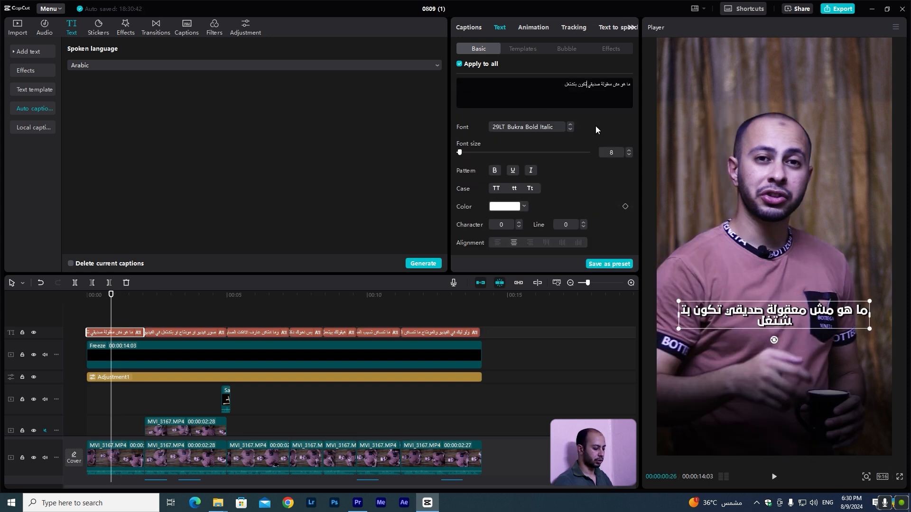
pyautogui.press('Return')
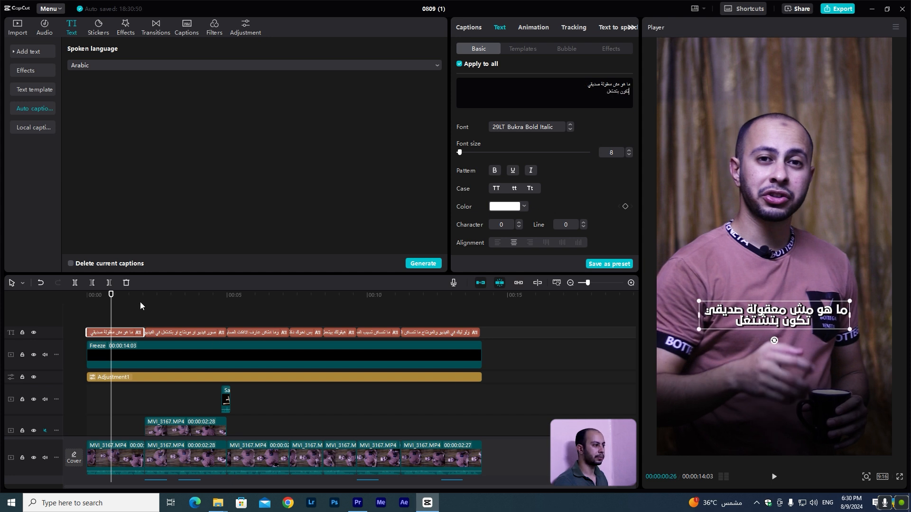
# Review the captions across the zoomed-out timeline from the start.
pyautogui.click(217, 332)
pyautogui.scroll(-2, 187, 388)
pyautogui.scroll(-2, 187, 388)
pyautogui.scroll(-2, 186, 393)
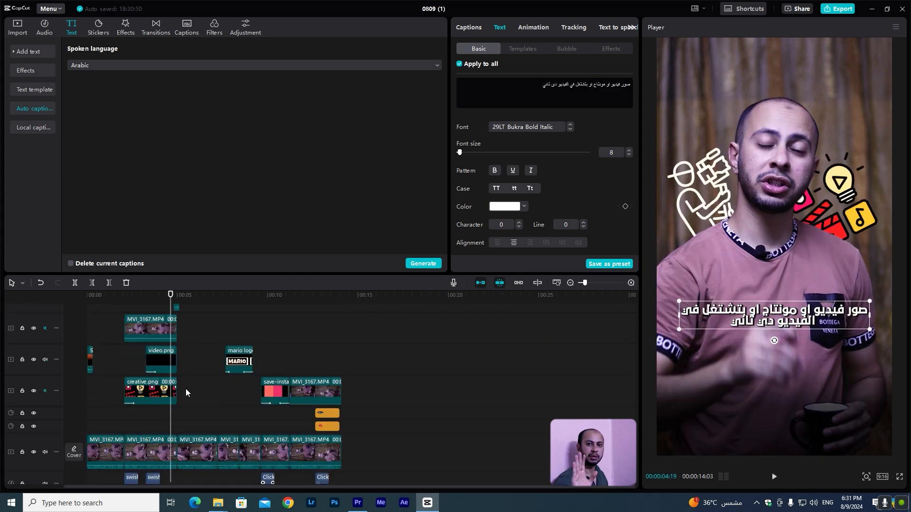
pyautogui.scroll(-1, 186, 392)
pyautogui.click(69, 297)
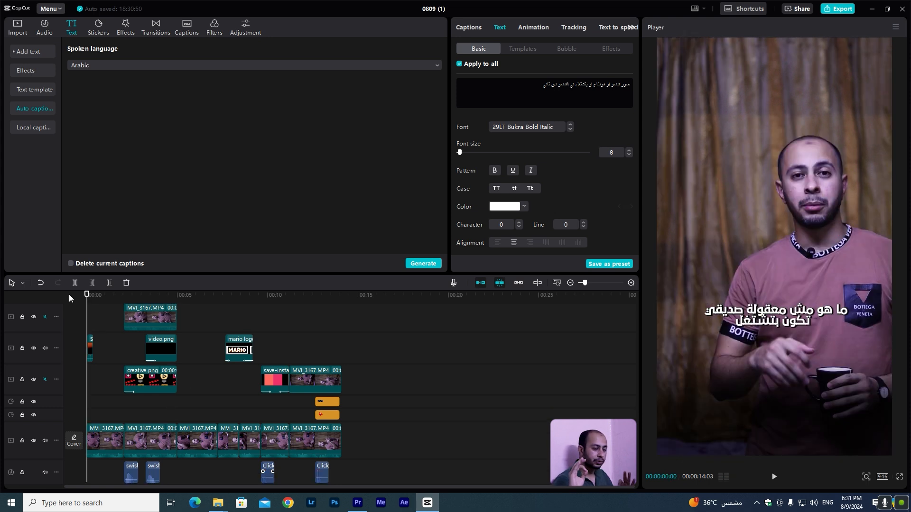